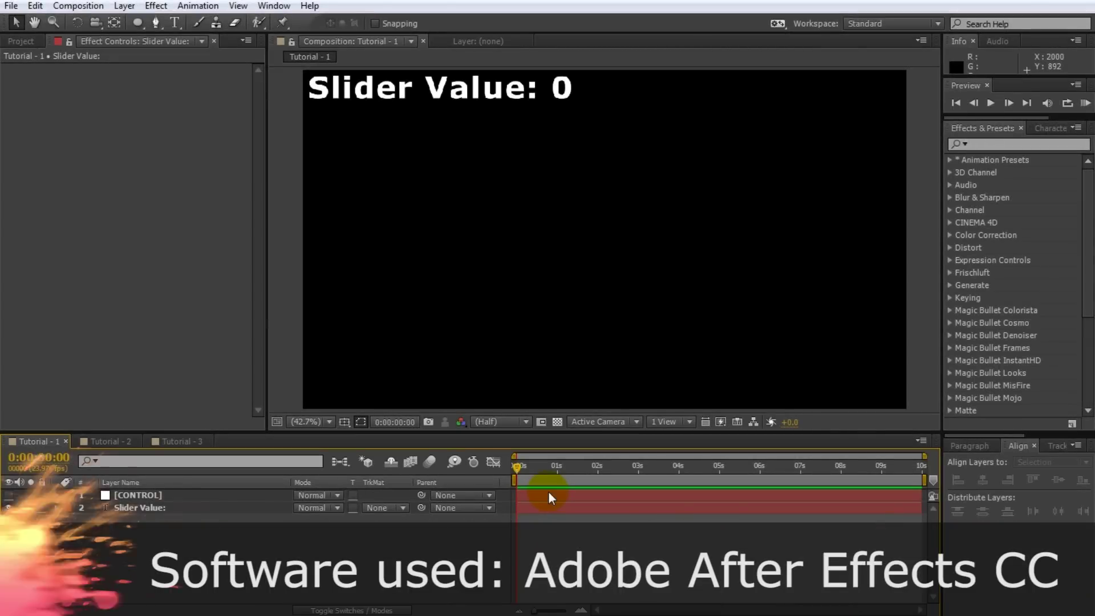
Step: Show the CONTROL layer's Slider Control, scrub the Slider to watch the text update, then undo it back to 0
{"action": "left_click", "coordinate": [217, 508]}
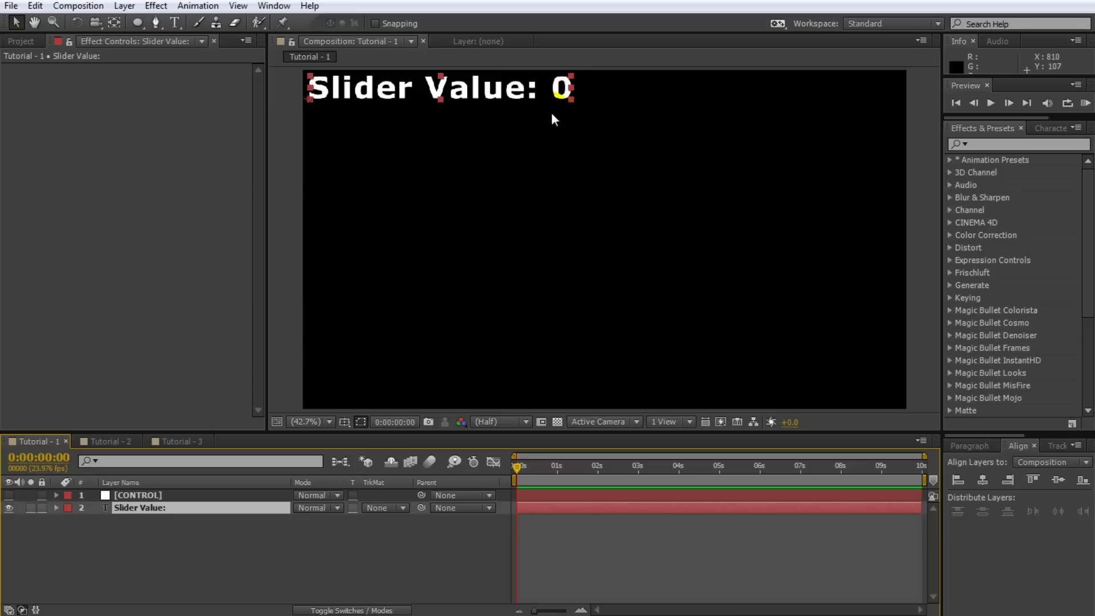
{"action": "left_click", "coordinate": [174, 494]}
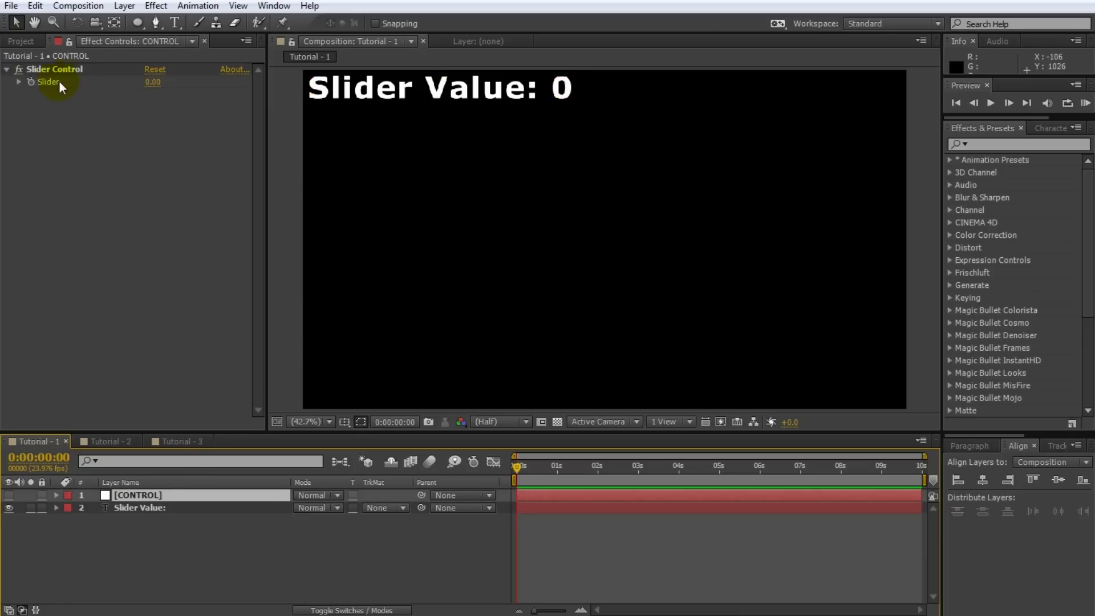
{"action": "left_click_drag", "start_coordinate": [152, 83], "coordinate": [186, 116]}
{"action": "key", "text": "ctrl+z"}
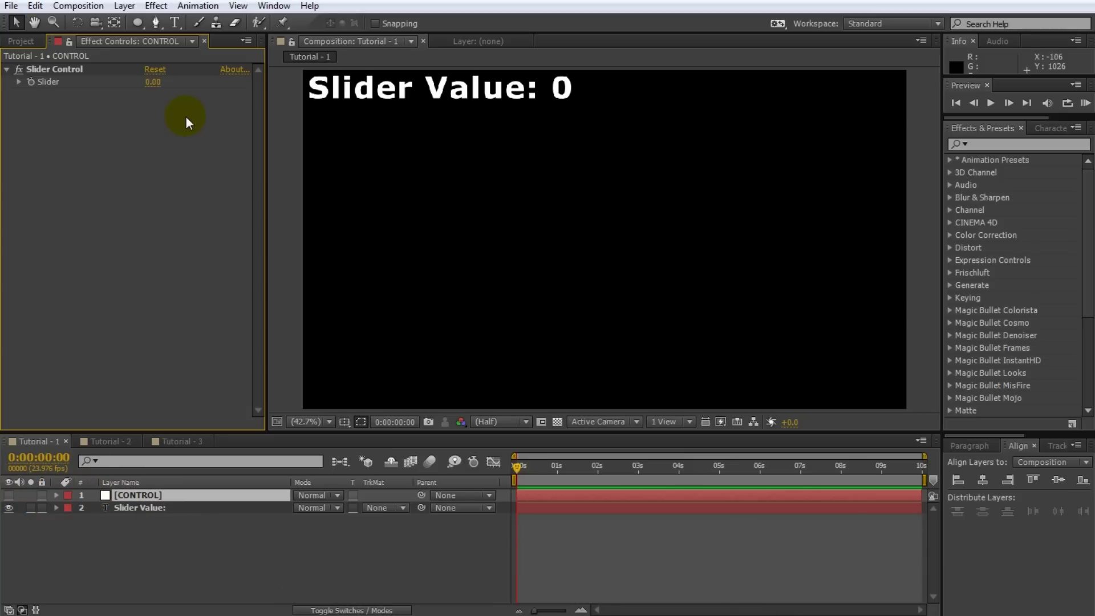
Step: Keyframe the Slider at 0 on the first frame and 100 at the end of the composition
{"action": "left_click", "coordinate": [33, 83]}
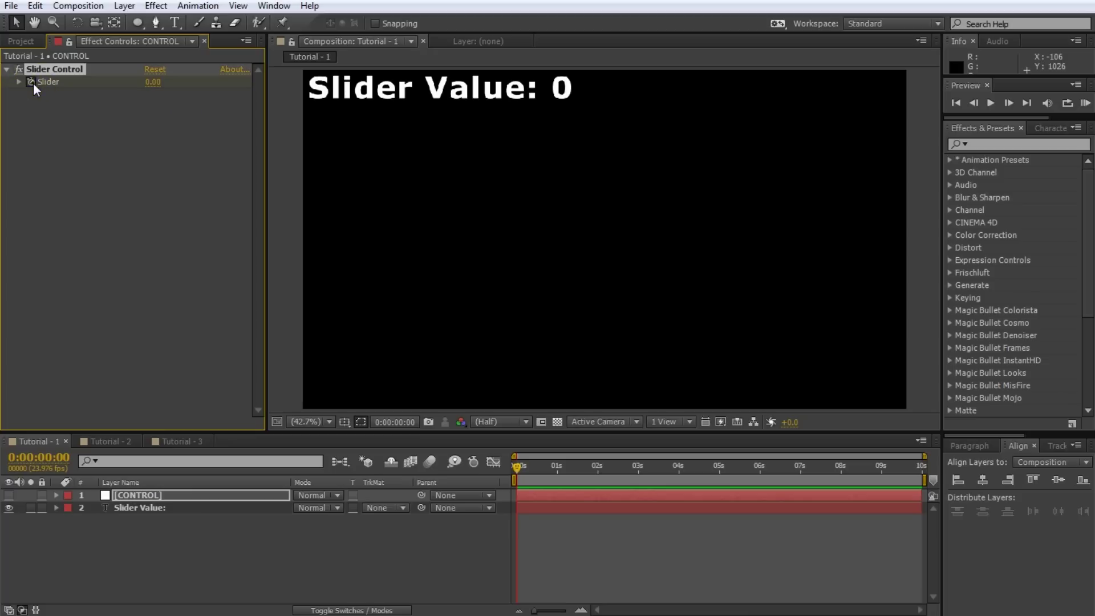
{"action": "left_click_drag", "start_coordinate": [516, 466], "coordinate": [924, 479]}
{"action": "left_click", "coordinate": [165, 83]}
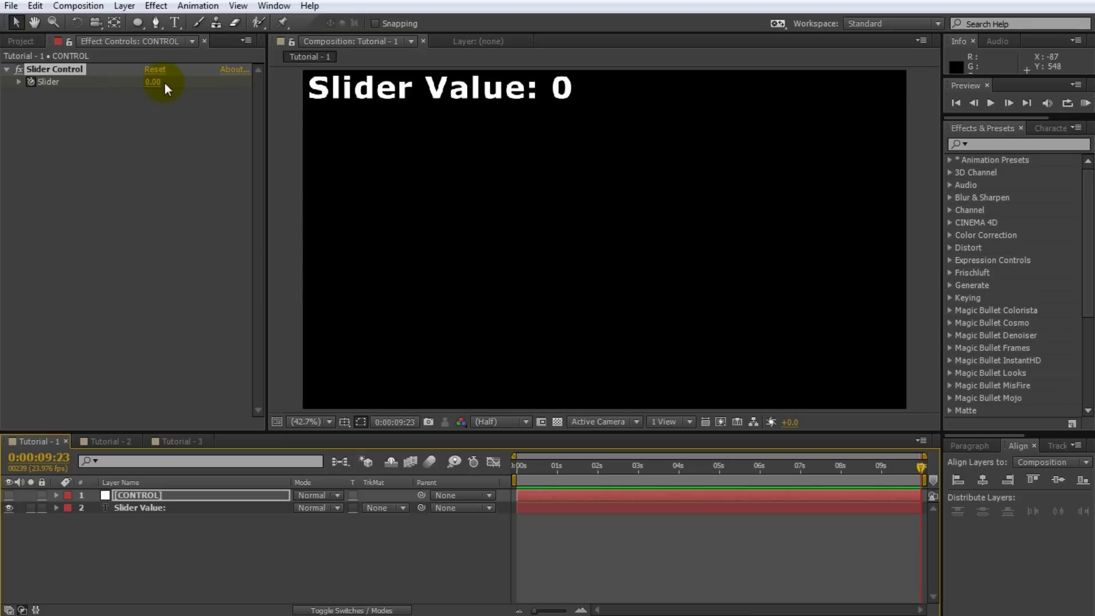
{"action": "type", "text": "100"}
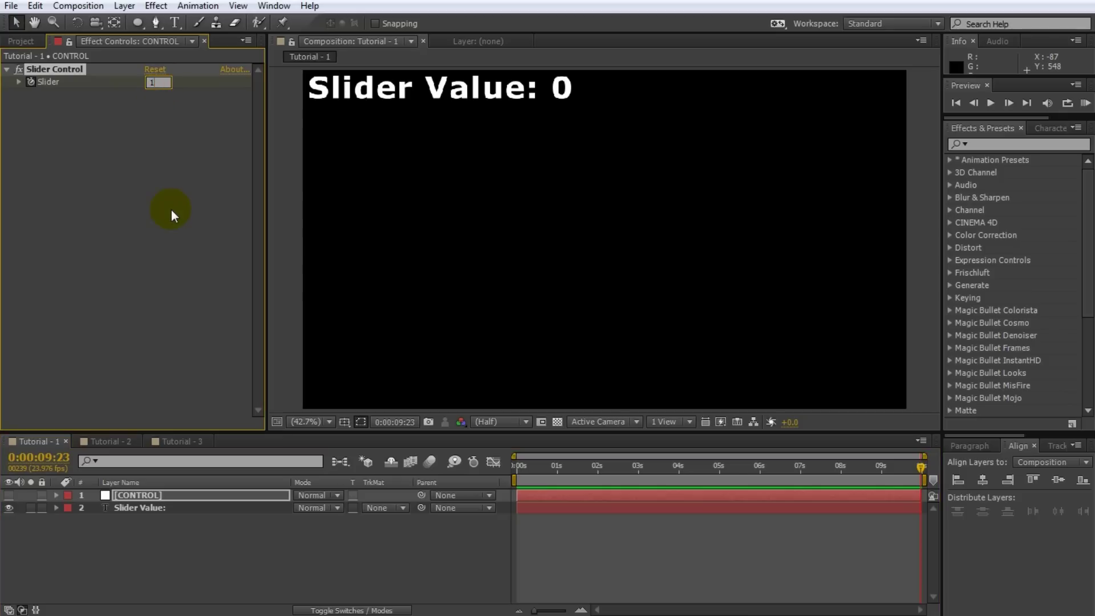
{"action": "left_click", "coordinate": [171, 210]}
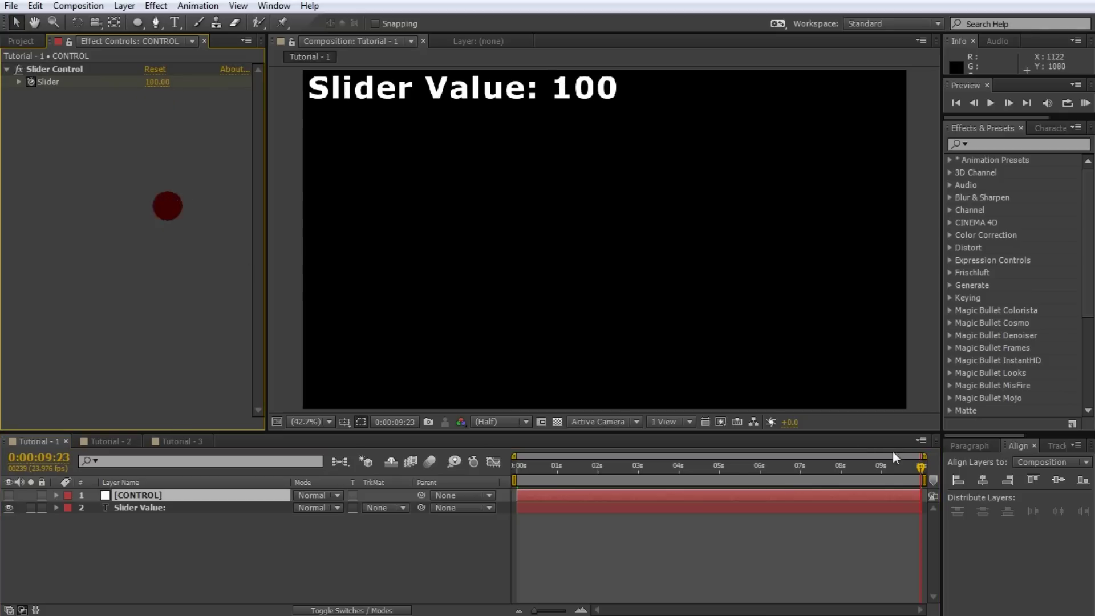
Step: Scrub from the end to about 7 seconds and back to the start to watch the value count
{"action": "left_click", "coordinate": [919, 470]}
{"action": "left_click_drag", "start_coordinate": [920, 470], "coordinate": [805, 478]}
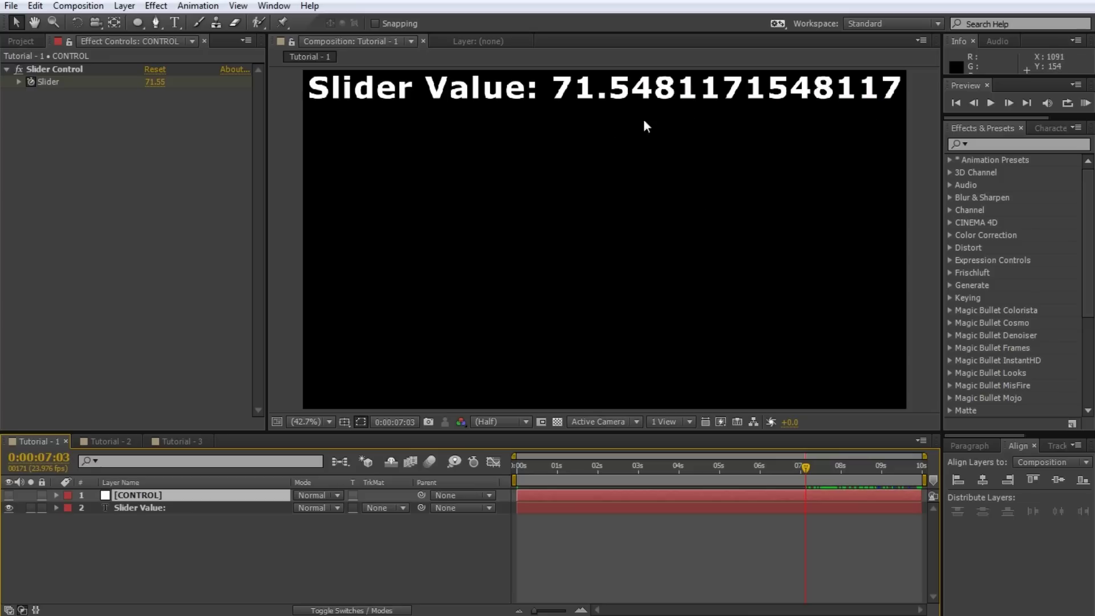
{"action": "left_click", "coordinate": [803, 465]}
{"action": "left_click_drag", "start_coordinate": [803, 464], "coordinate": [491, 489]}
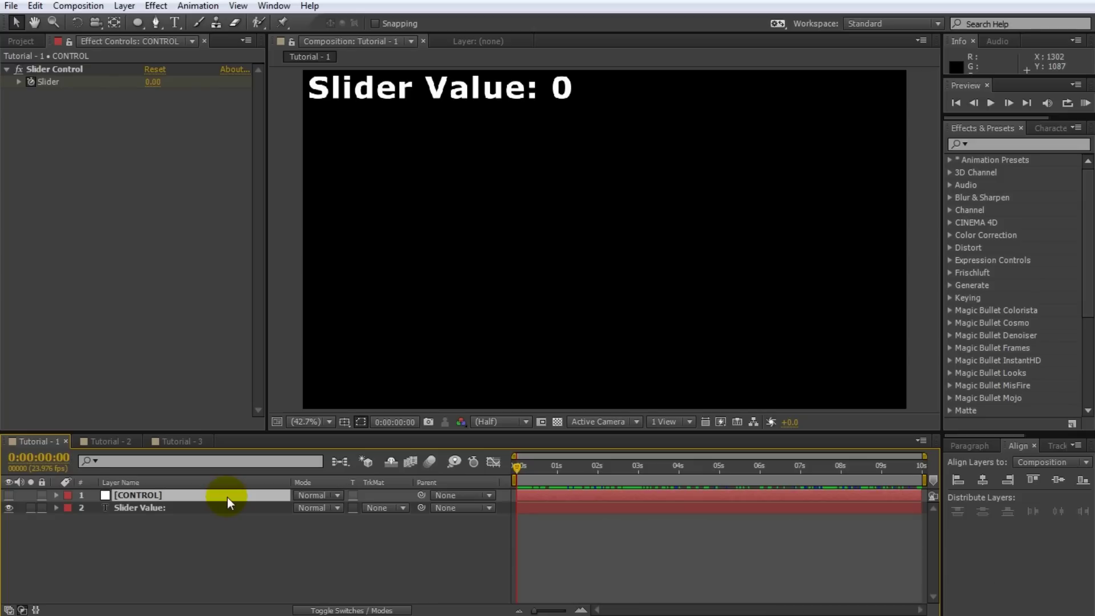
Step: Reveal the CONTROL layer's Slider property, add an expression, enlarge its field and enter 'value'
{"action": "key", "text": "e"}
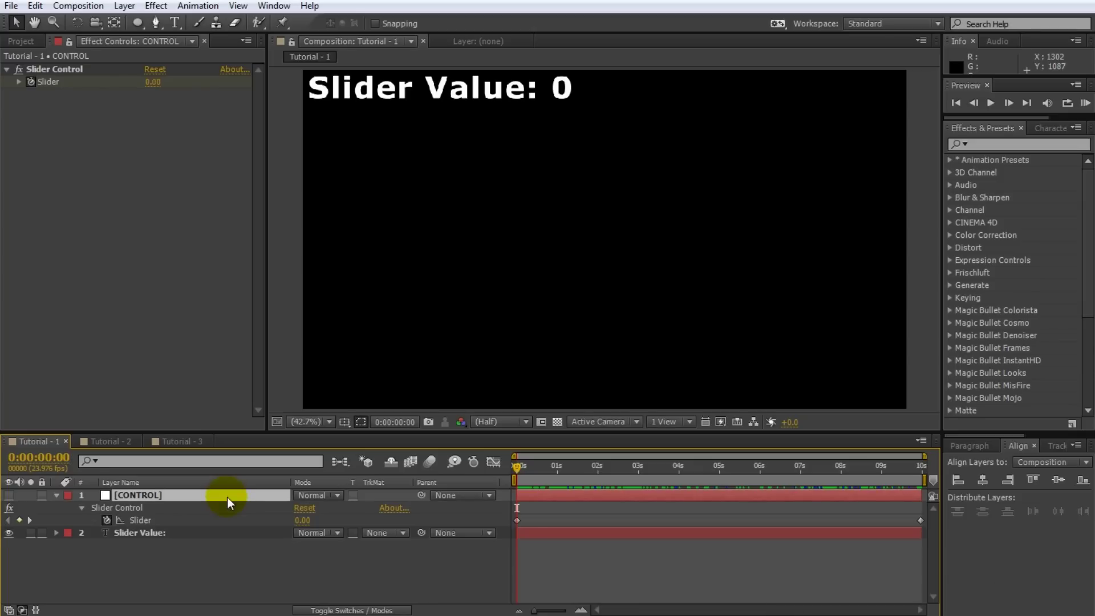
{"action": "left_click", "coordinate": [517, 520]}
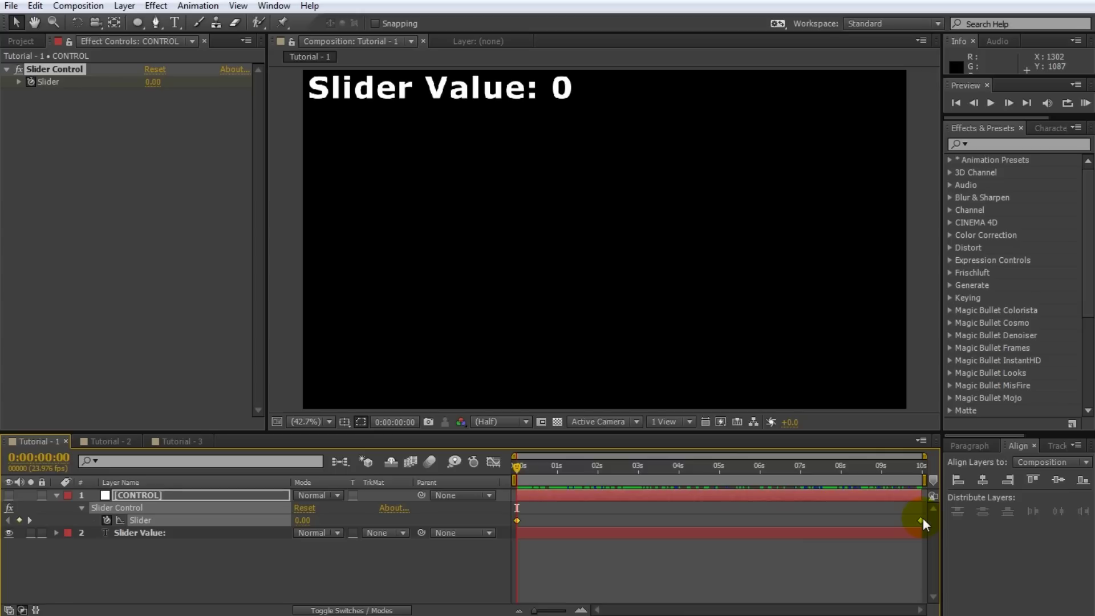
{"action": "left_click", "coordinate": [107, 519], "text": "alt"}
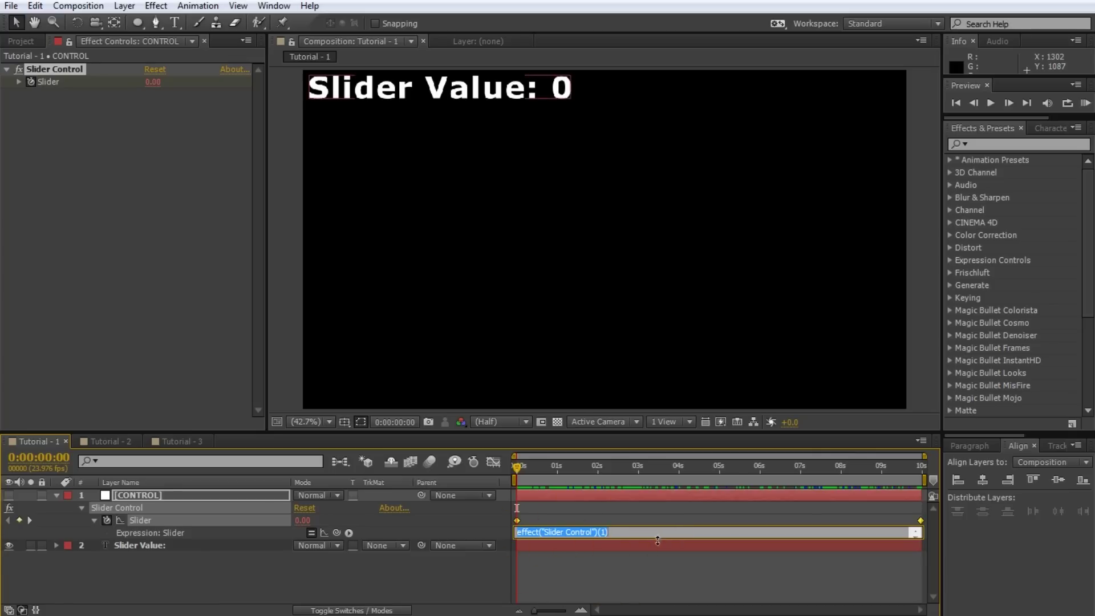
{"action": "mouse_move", "coordinate": [656, 538]}
{"action": "left_mouse_down"}
{"action": "mouse_move", "coordinate": [656, 565]}
{"action": "mouse_move", "coordinate": [659, 540]}
{"action": "left_mouse_up"}
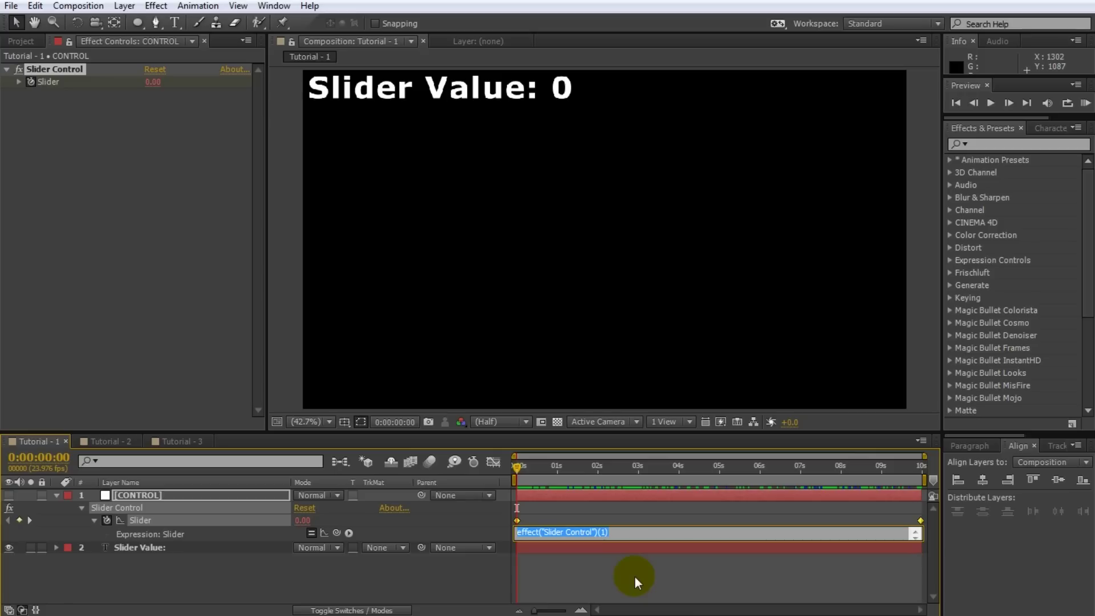
{"action": "type", "text": "value"}
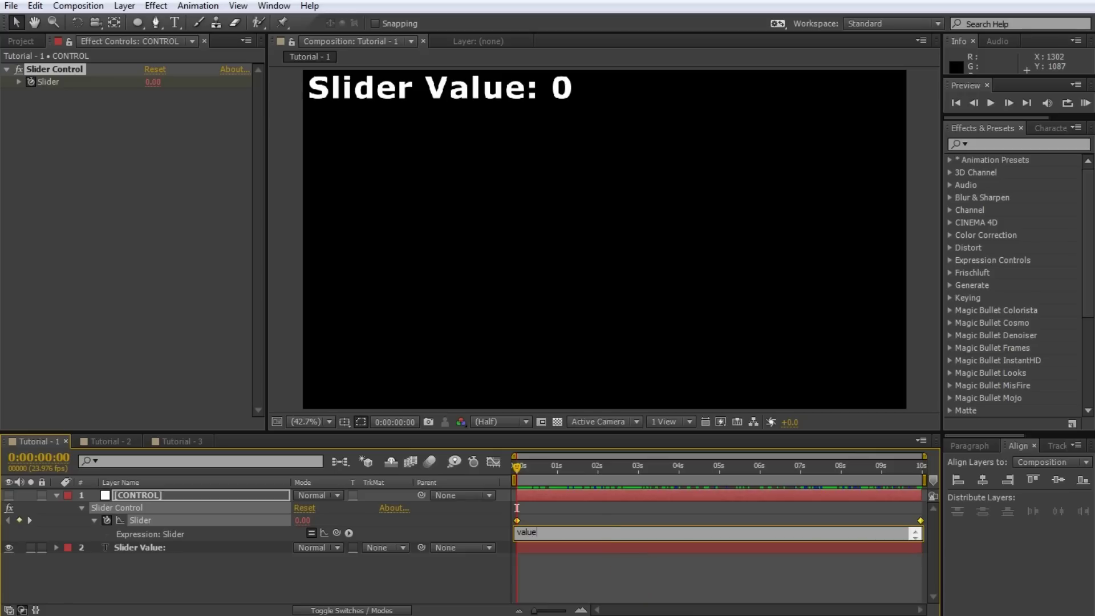
Step: Commit the 'value' expression and scrub to 0:00:02:23, where the text reads 29.7071129707113
{"action": "left_click", "coordinate": [640, 559]}
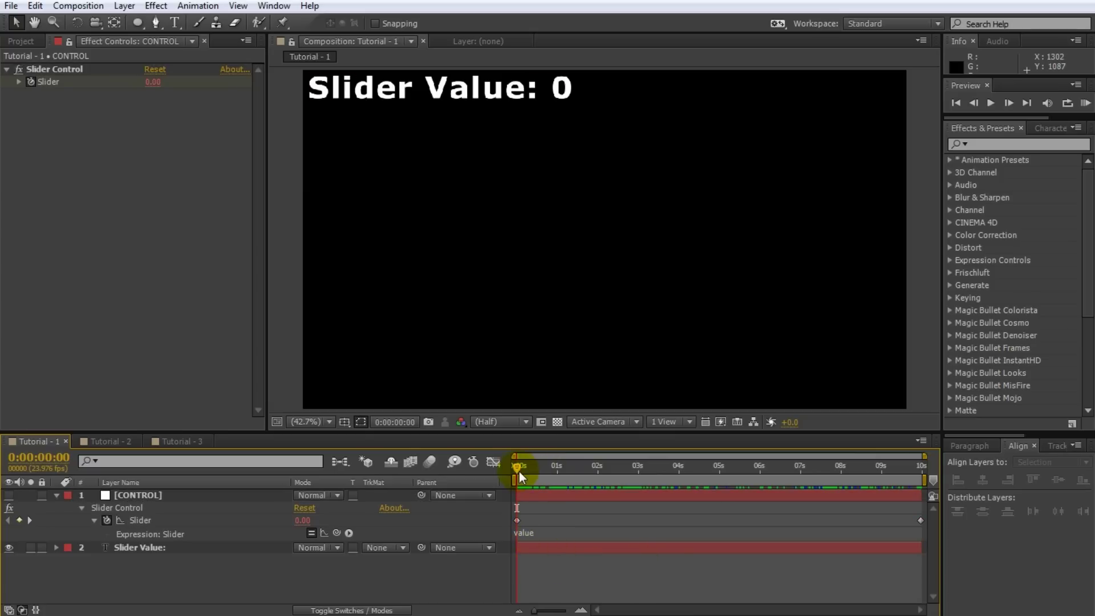
{"action": "left_click_drag", "start_coordinate": [519, 471], "coordinate": [687, 495]}
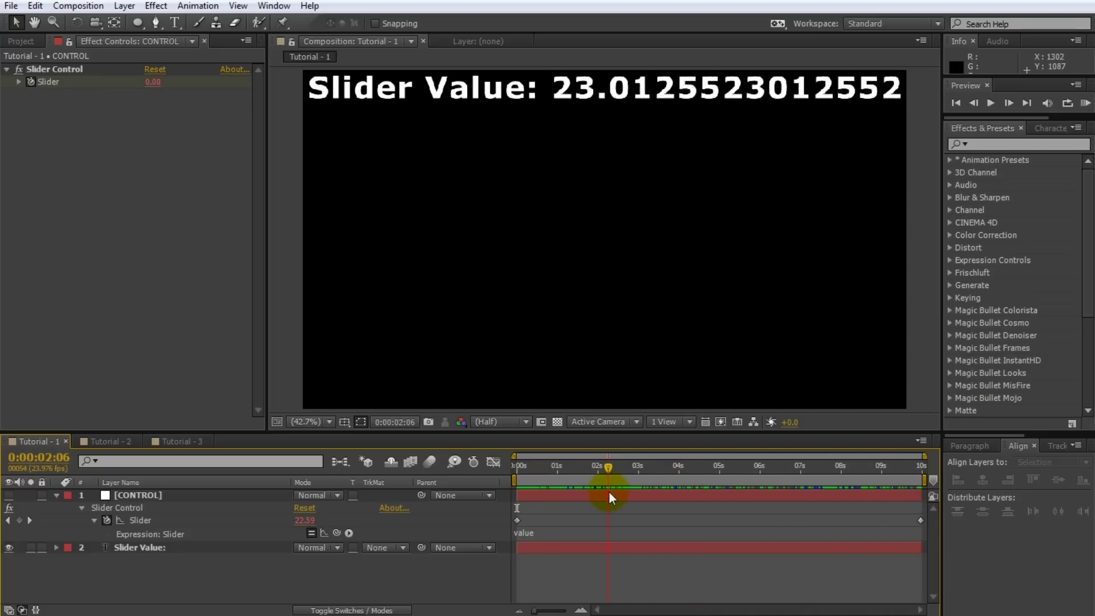
{"action": "left_click_drag", "start_coordinate": [609, 494], "coordinate": [634, 522]}
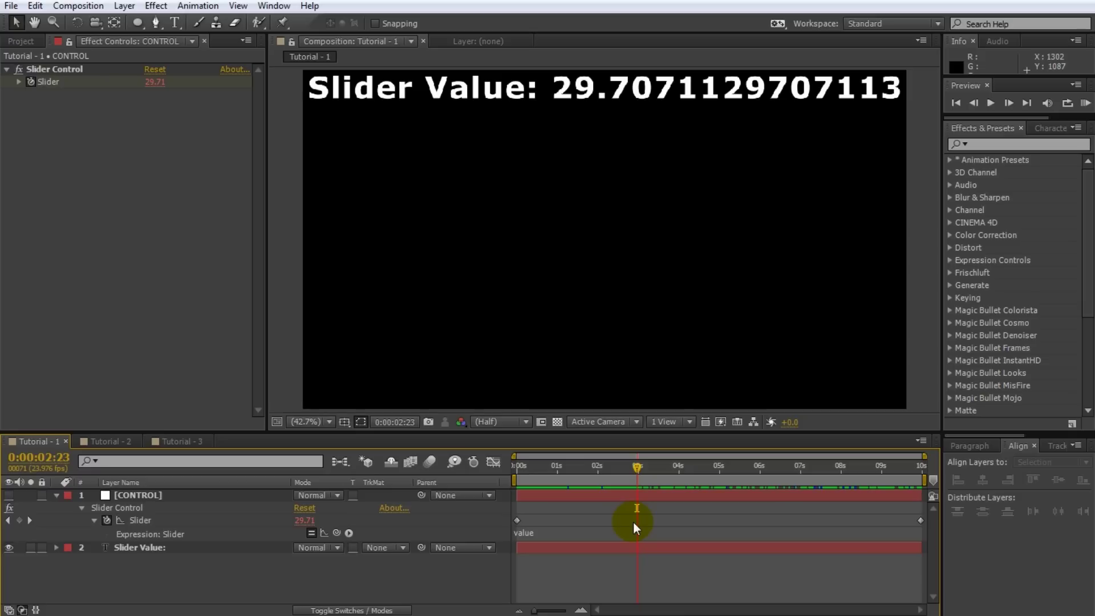
Step: Replace the Slider expression with the constant 33 and scrub to confirm the text stays at 33
{"action": "left_click", "coordinate": [551, 535]}
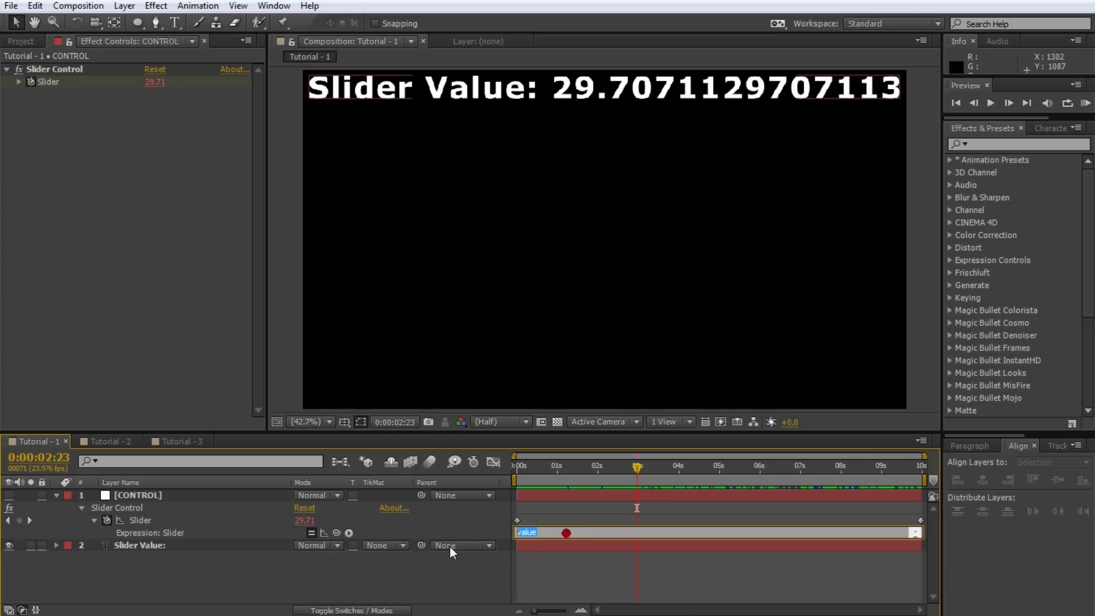
{"action": "type", "text": "33"}
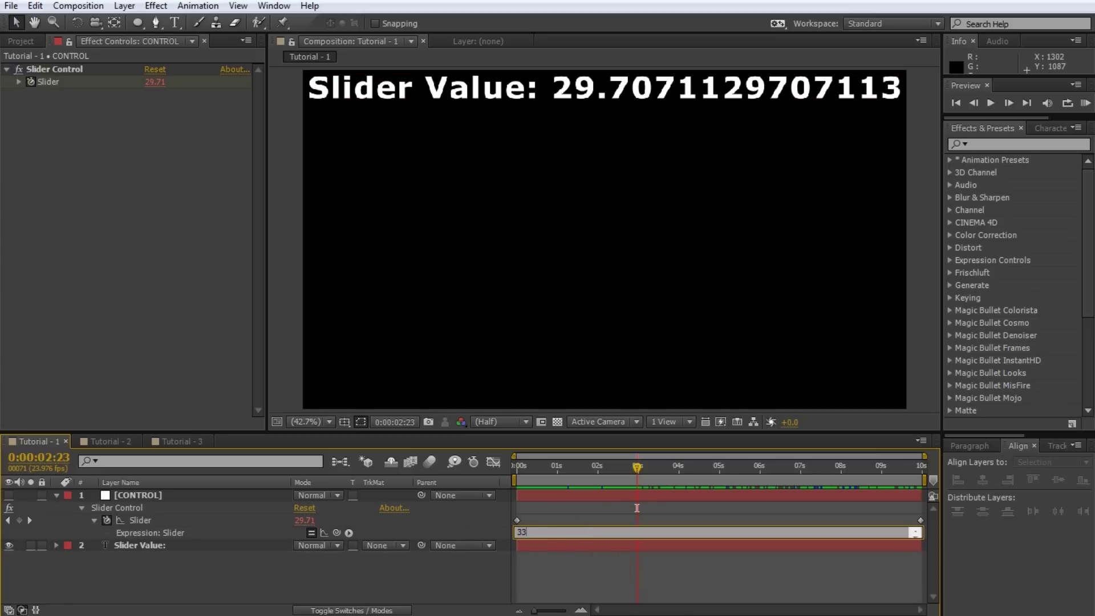
{"action": "left_click", "coordinate": [607, 573]}
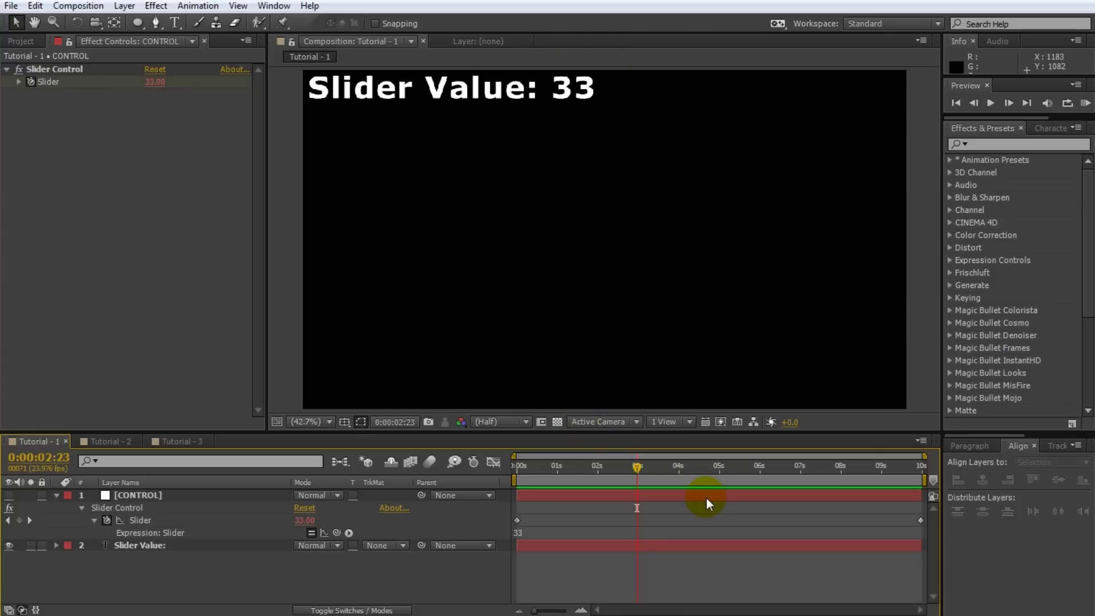
{"action": "left_click_drag", "start_coordinate": [648, 463], "coordinate": [668, 505]}
{"action": "left_click", "coordinate": [571, 530]}
Step: Change the expression to 'value + 33' and scrub to see the keyframed values offset by 33
{"action": "type", "text": "value"}
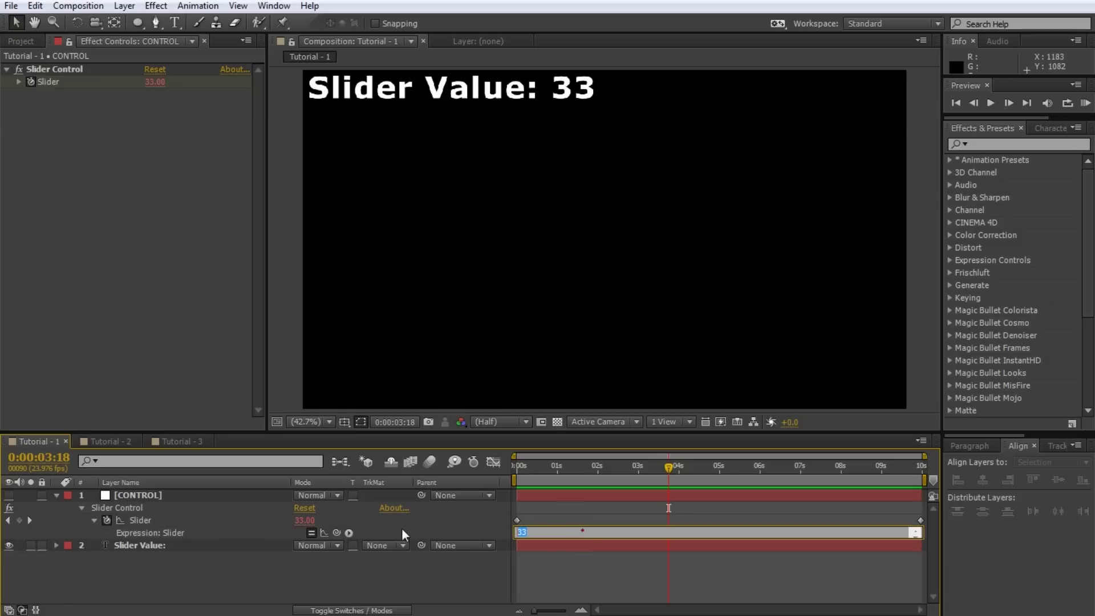
{"action": "type", "text": " + 33"}
{"action": "left_click", "coordinate": [546, 576]}
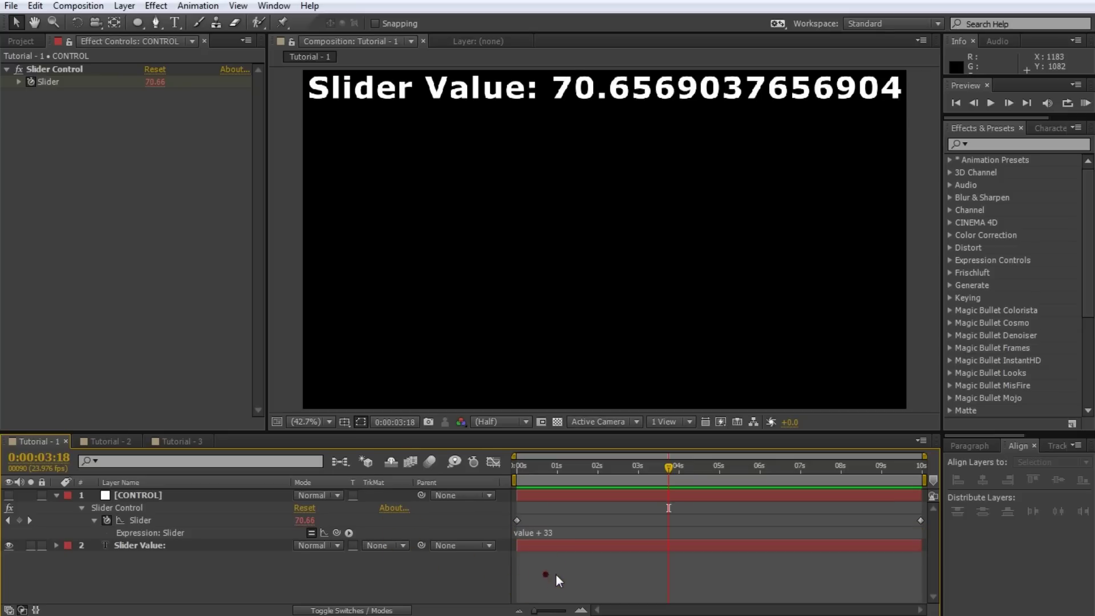
{"action": "left_click_drag", "start_coordinate": [665, 470], "coordinate": [498, 471]}
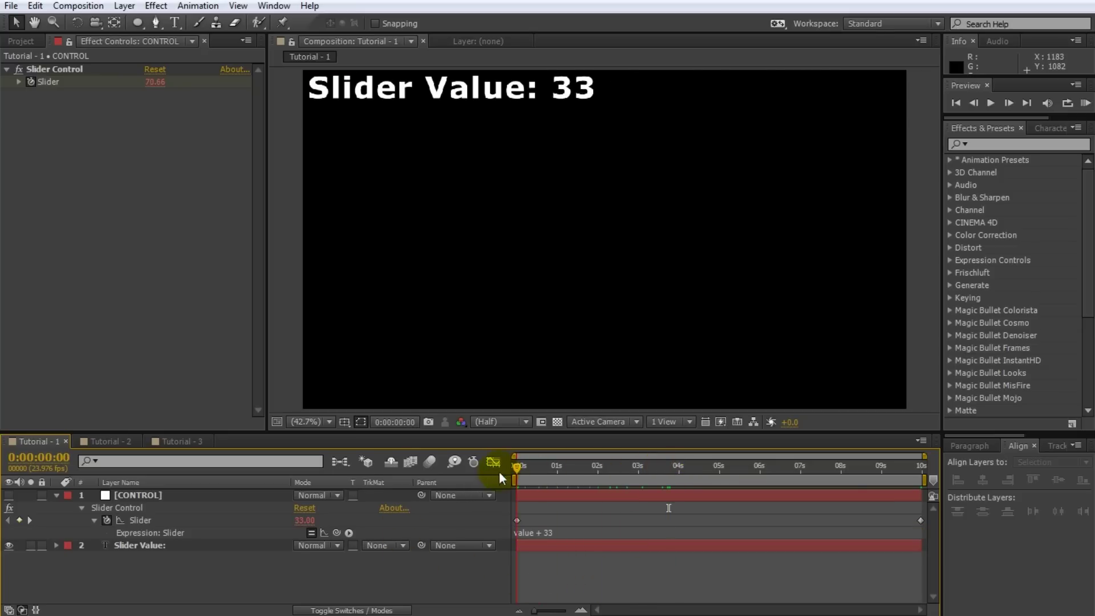
{"action": "left_click", "coordinate": [517, 520]}
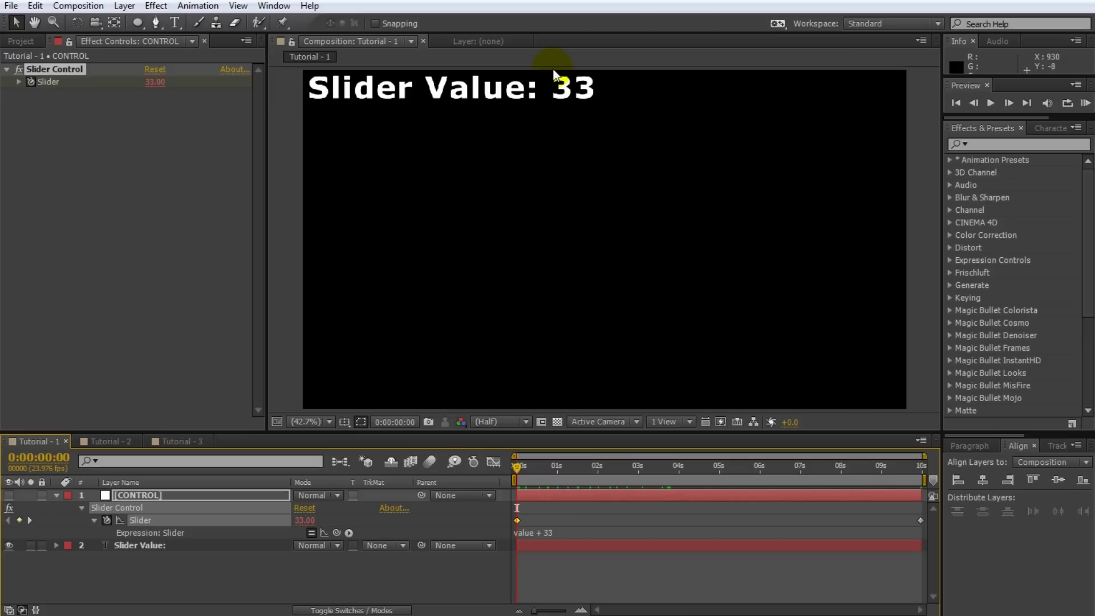
{"action": "left_click_drag", "start_coordinate": [517, 466], "coordinate": [923, 534]}
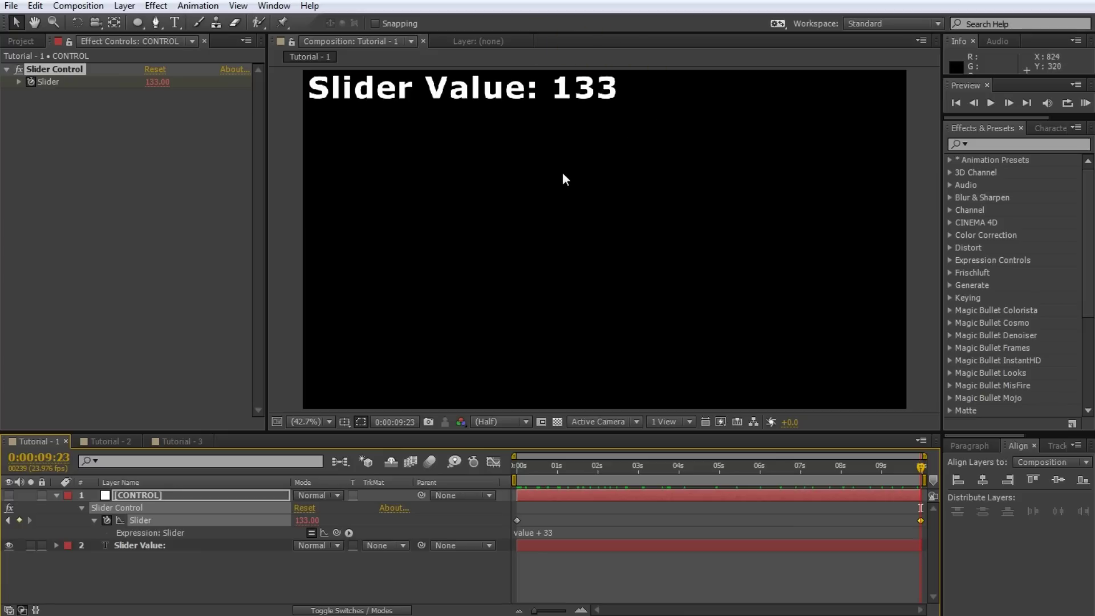
{"action": "left_click_drag", "start_coordinate": [919, 464], "coordinate": [655, 480]}
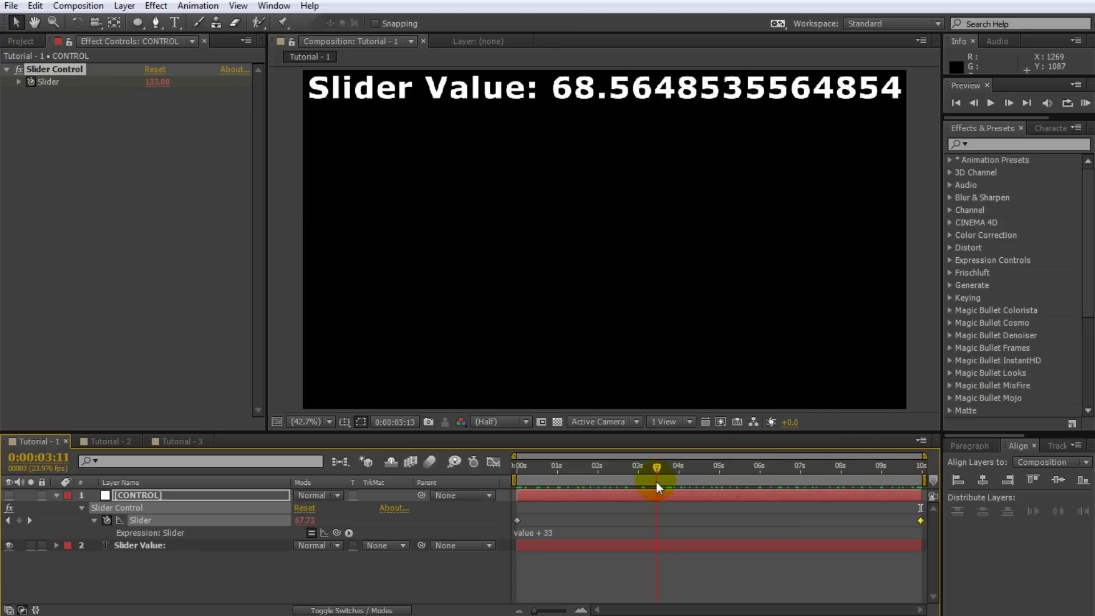
Step: Replace '+ 33' with '* 2' so the expression reads 'value * 2'
{"action": "left_click", "coordinate": [562, 532]}
{"action": "left_click_drag", "start_coordinate": [551, 532], "coordinate": [537, 532]}
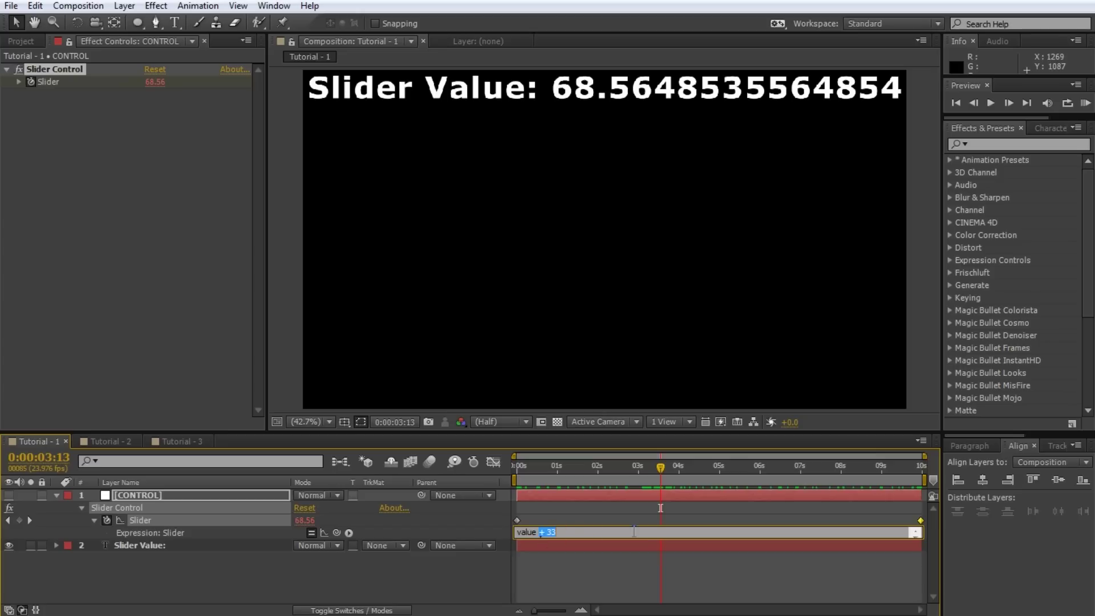
{"action": "type", "text": "* 2"}
{"action": "left_click", "coordinate": [595, 572]}
Step: Extend the Slider expression to 'value * 2 + value / 2 + 50' and commit it
{"action": "left_click_drag", "start_coordinate": [655, 473], "coordinate": [922, 484]}
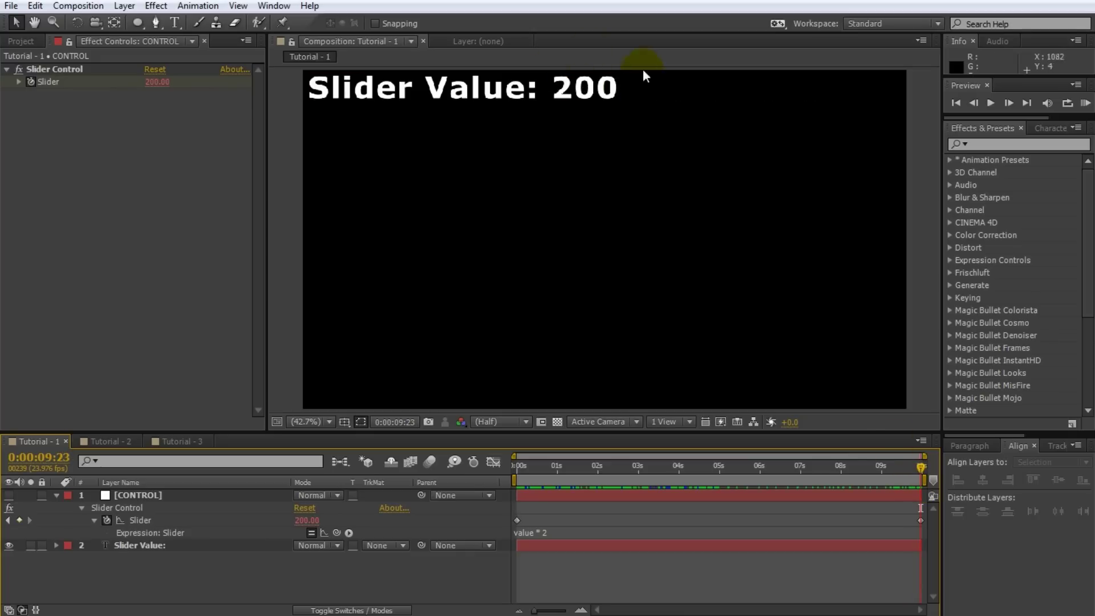
{"action": "left_click", "coordinate": [555, 534]}
{"action": "type", "text": "+ value"}
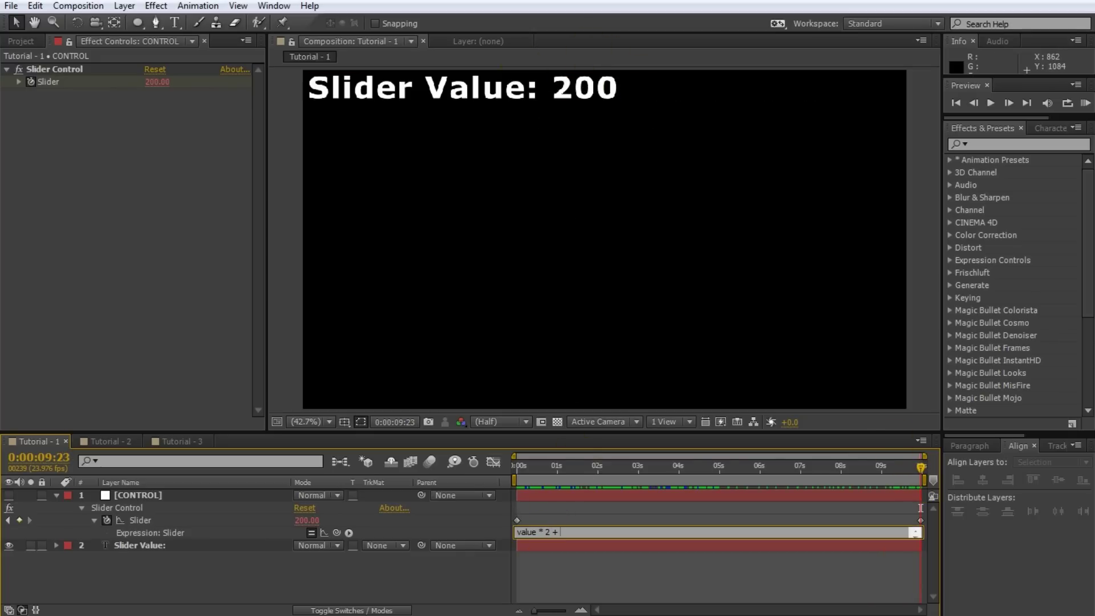
{"action": "type", "text": " / 2 + 50"}
{"action": "left_click", "coordinate": [591, 557]}
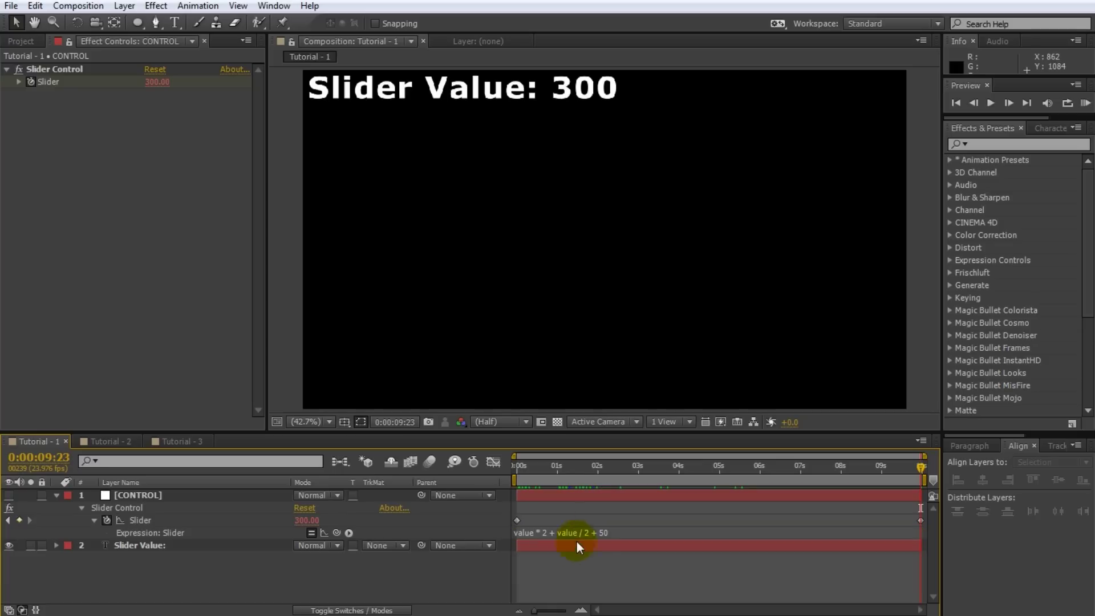
{"action": "left_click_drag", "start_coordinate": [525, 465], "coordinate": [512, 466]}
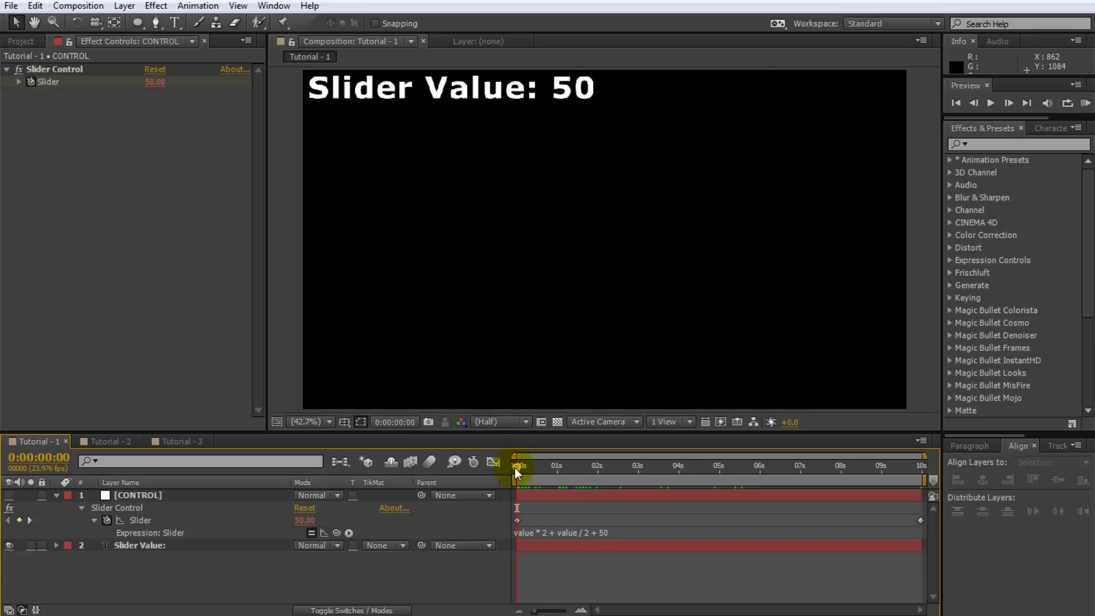
Step: Scrub to compare 50 at the start with 300 at the end, then delete the expression
{"action": "left_click", "coordinate": [605, 536]}
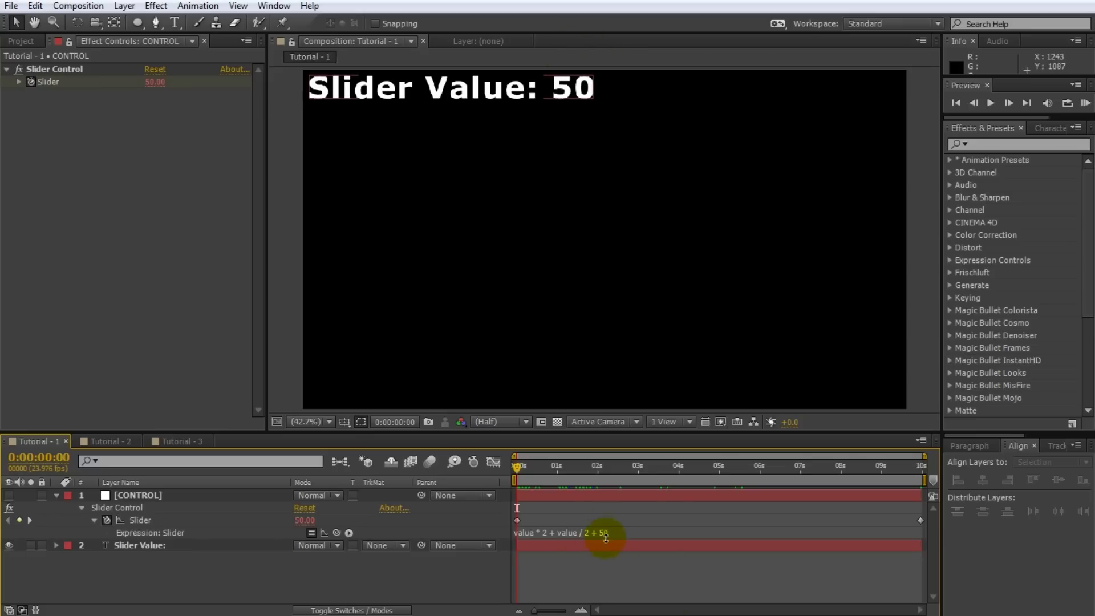
{"action": "left_click_drag", "start_coordinate": [515, 467], "coordinate": [943, 477]}
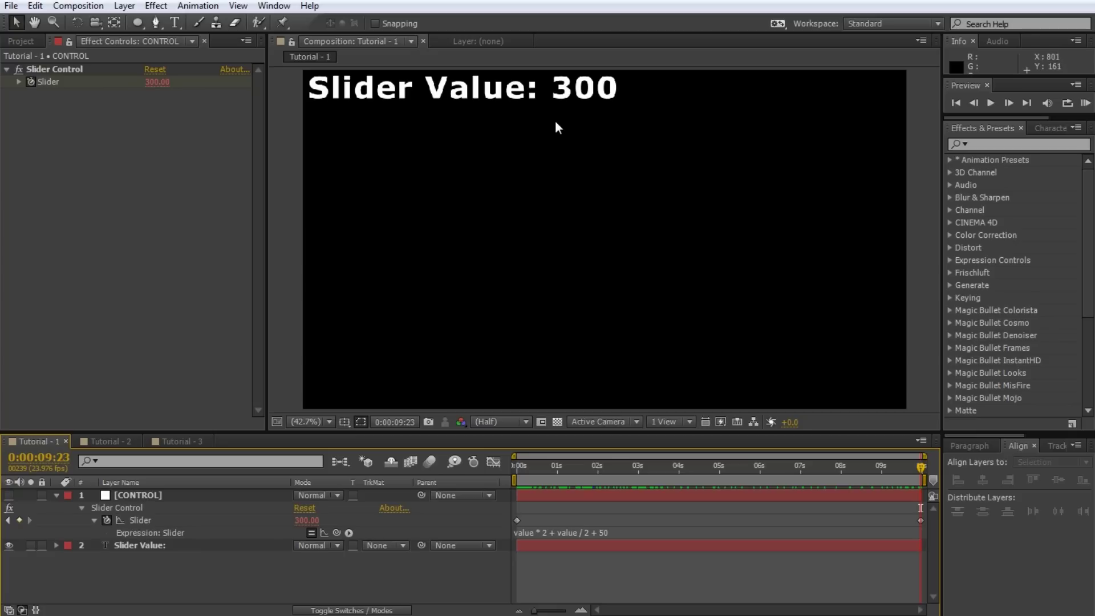
{"action": "left_click", "coordinate": [648, 536]}
{"action": "left_click_drag", "start_coordinate": [919, 467], "coordinate": [476, 474]}
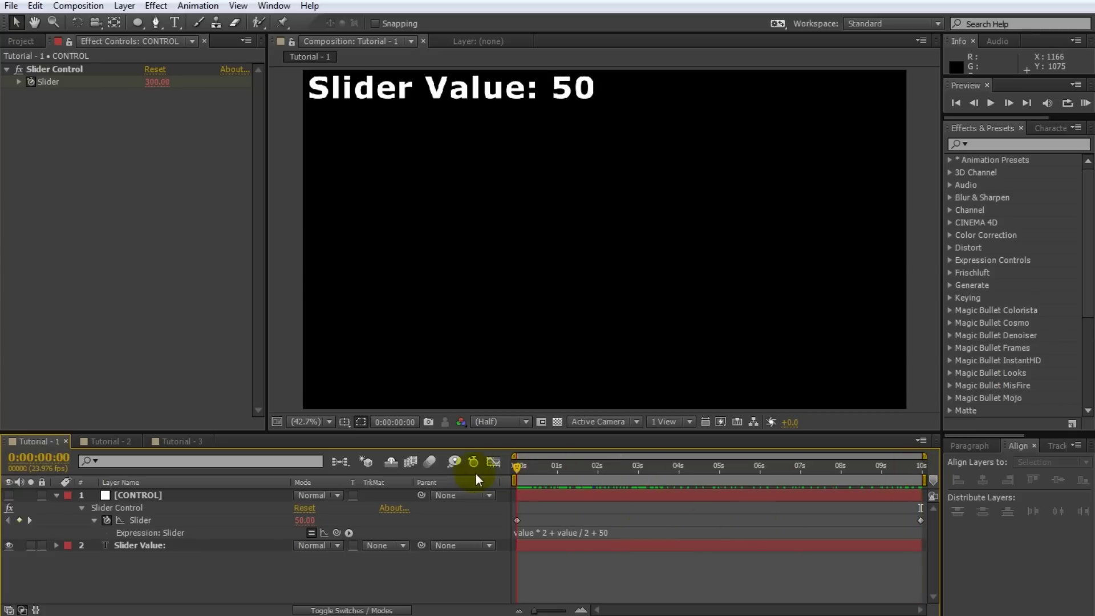
{"action": "left_click", "coordinate": [622, 534]}
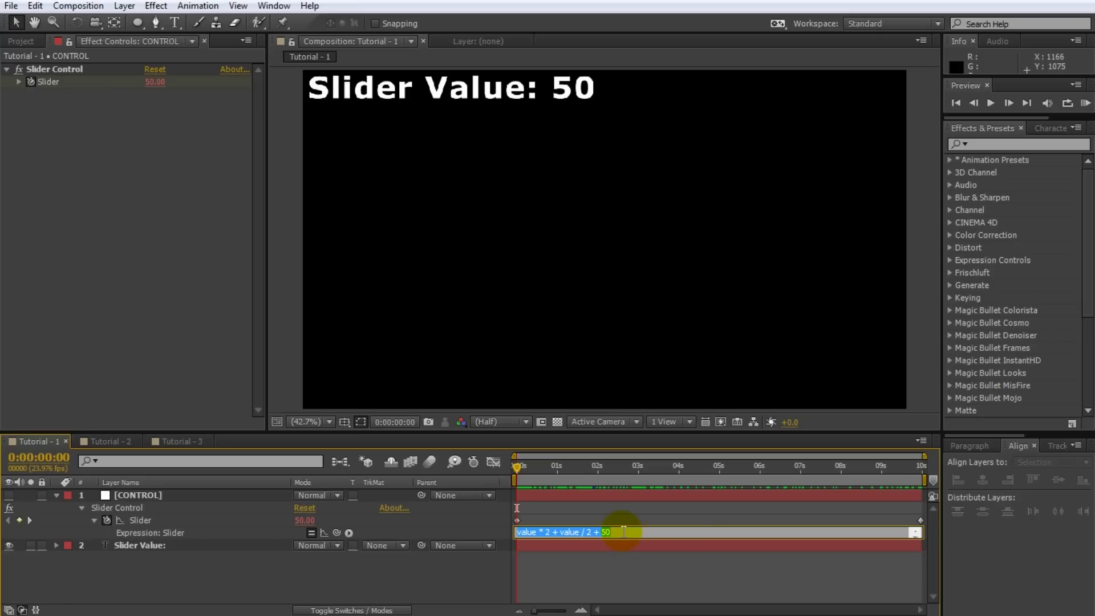
{"action": "key", "text": "BackSpace"}
Step: Confirm removing the old expression, then give the Slider a new 'time' expression
{"action": "left_click", "coordinate": [626, 518]}
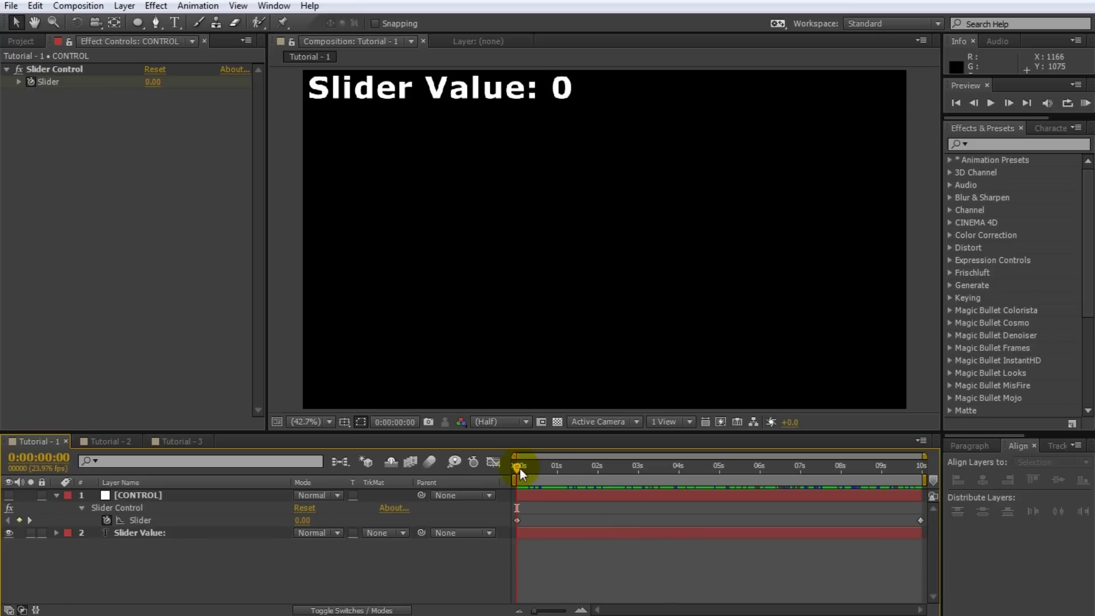
{"action": "left_click_drag", "start_coordinate": [518, 469], "coordinate": [494, 475]}
{"action": "left_click", "coordinate": [105, 520], "text": "alt"}
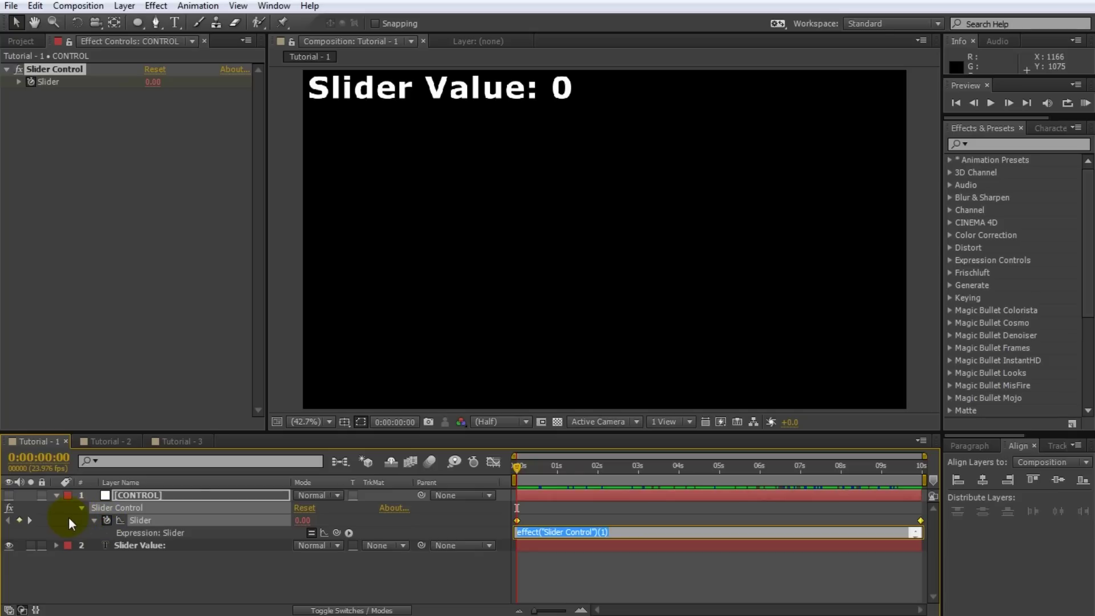
{"action": "type", "text": "time"}
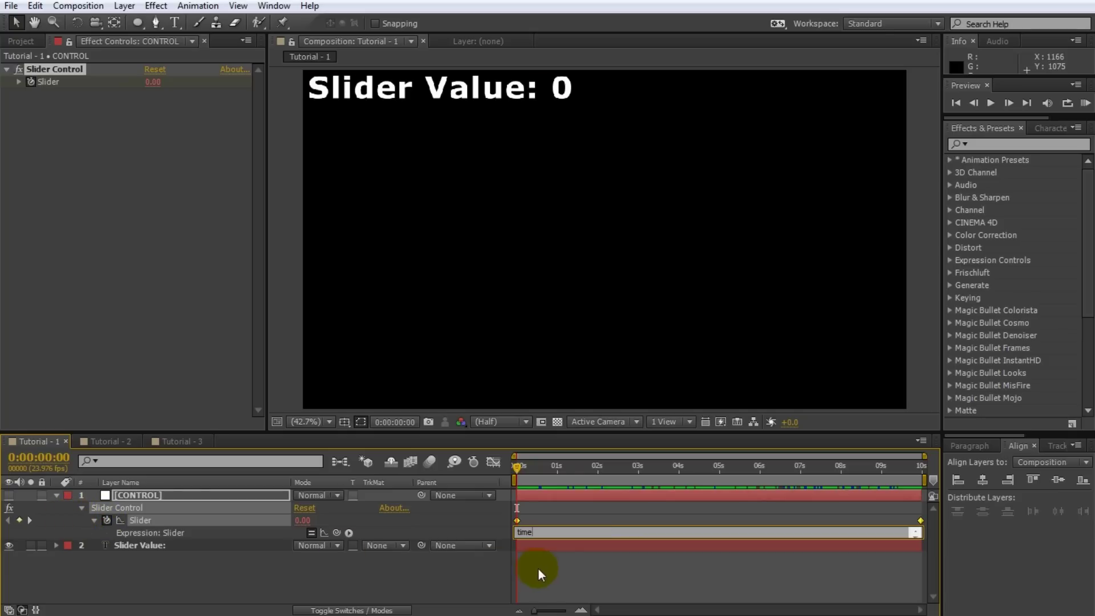
{"action": "left_click", "coordinate": [538, 567]}
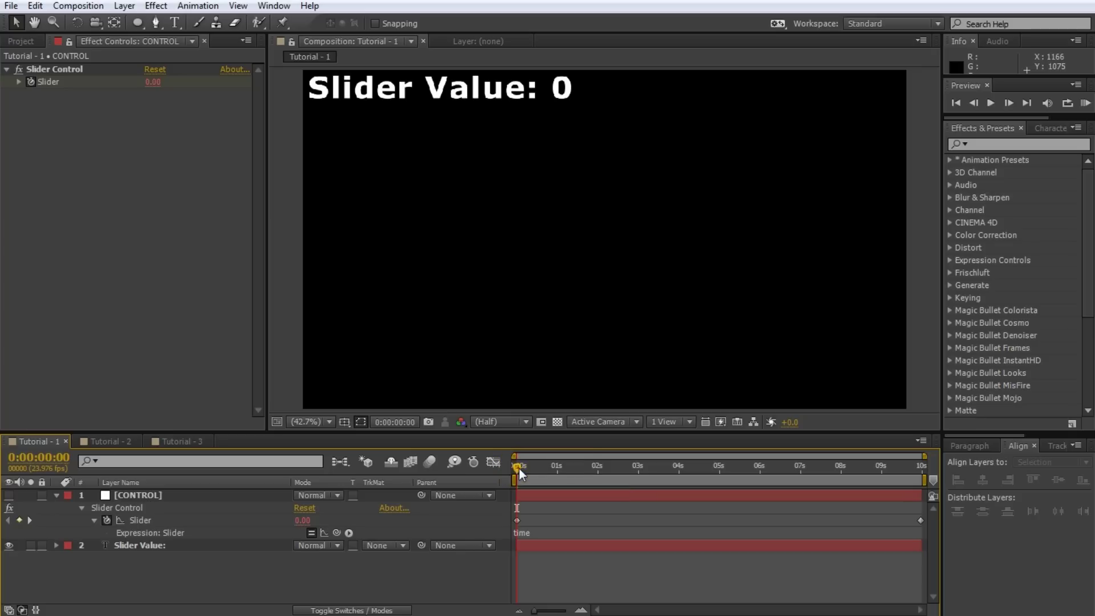
Step: Scrub the timeline to see Slider Value track elapsed seconds, about 9.968 near the end and 0 at the start
{"action": "left_click_drag", "start_coordinate": [518, 468], "coordinate": [560, 472]}
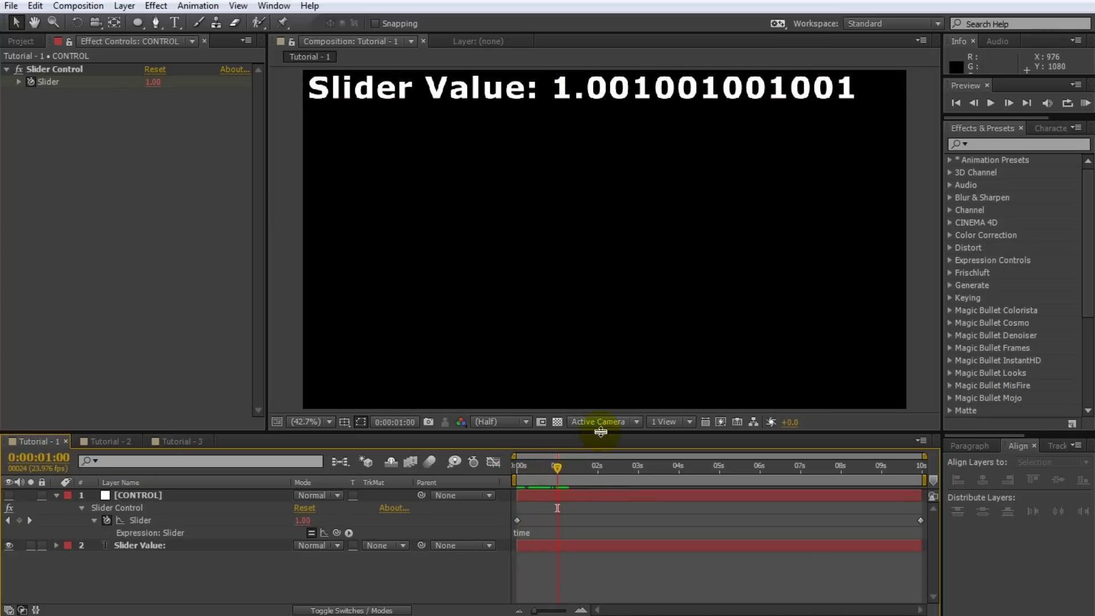
{"action": "left_click_drag", "start_coordinate": [557, 467], "coordinate": [511, 512]}
{"action": "left_click", "coordinate": [513, 542]}
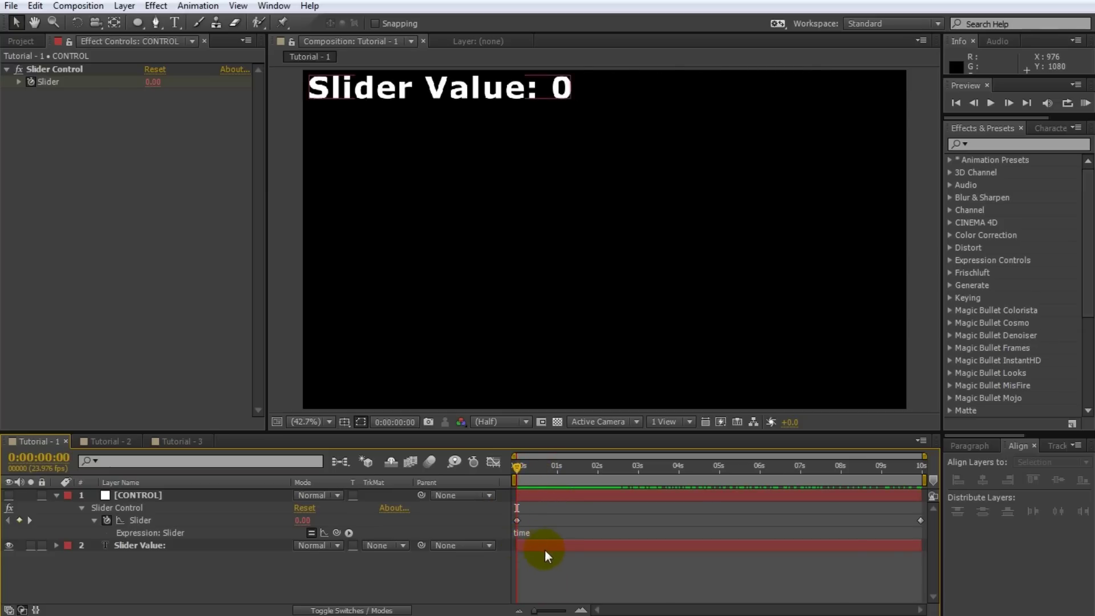
{"action": "left_click", "coordinate": [557, 533]}
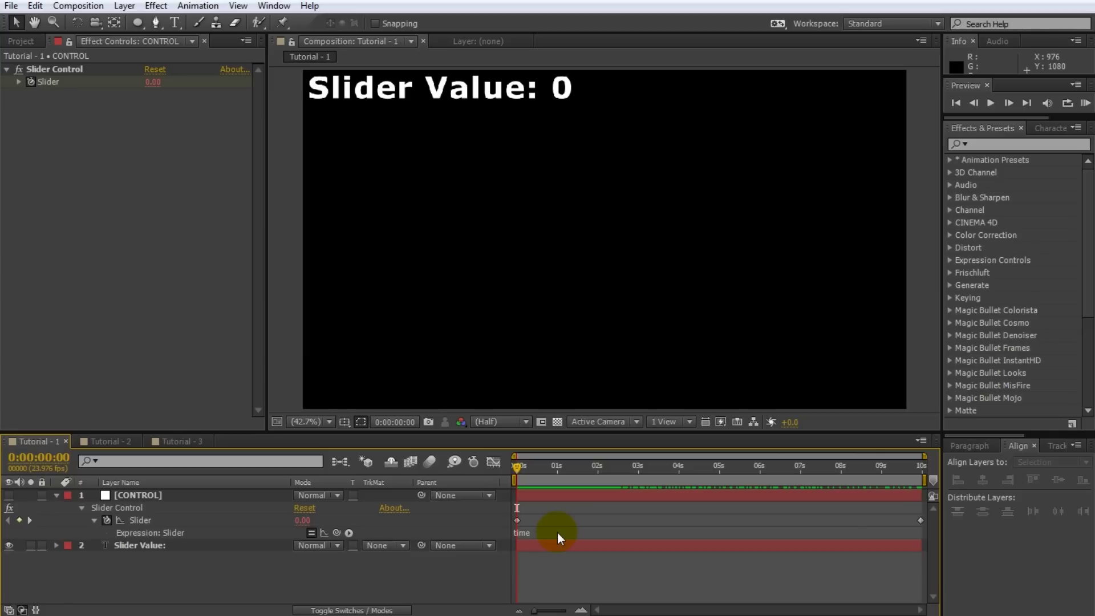
Step: Wrap the Slider expression as 'Math.sin(time)' and commit it
{"action": "left_click", "coordinate": [556, 531]}
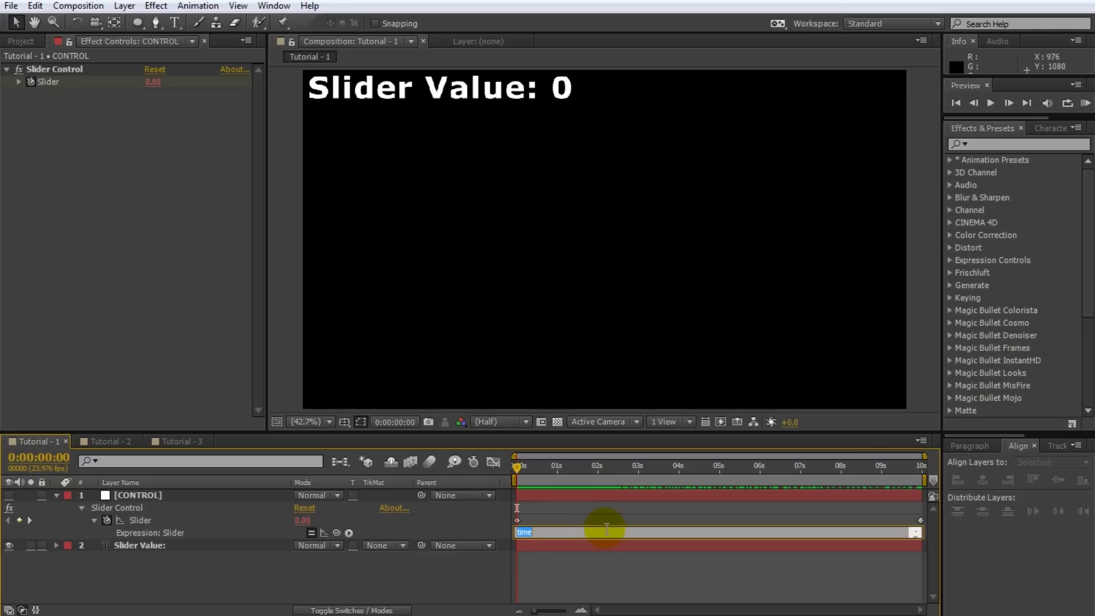
{"action": "left_click", "coordinate": [606, 529]}
{"action": "key", "text": "Home"}
{"action": "type", "text": "Math.sin(time)"}
{"action": "left_click", "coordinate": [563, 561]}
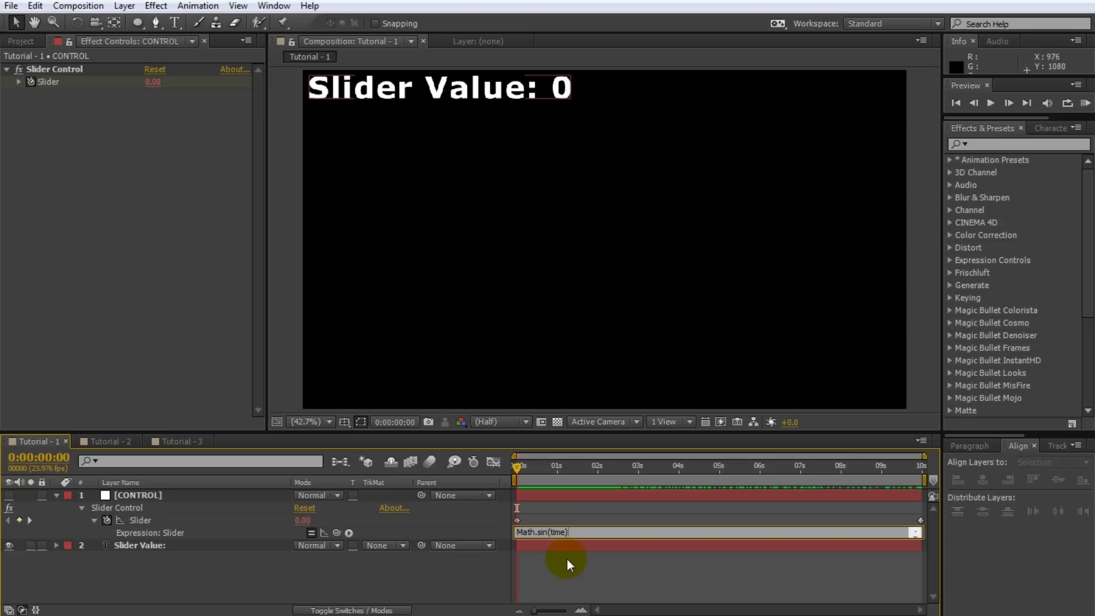
{"action": "left_click", "coordinate": [575, 573]}
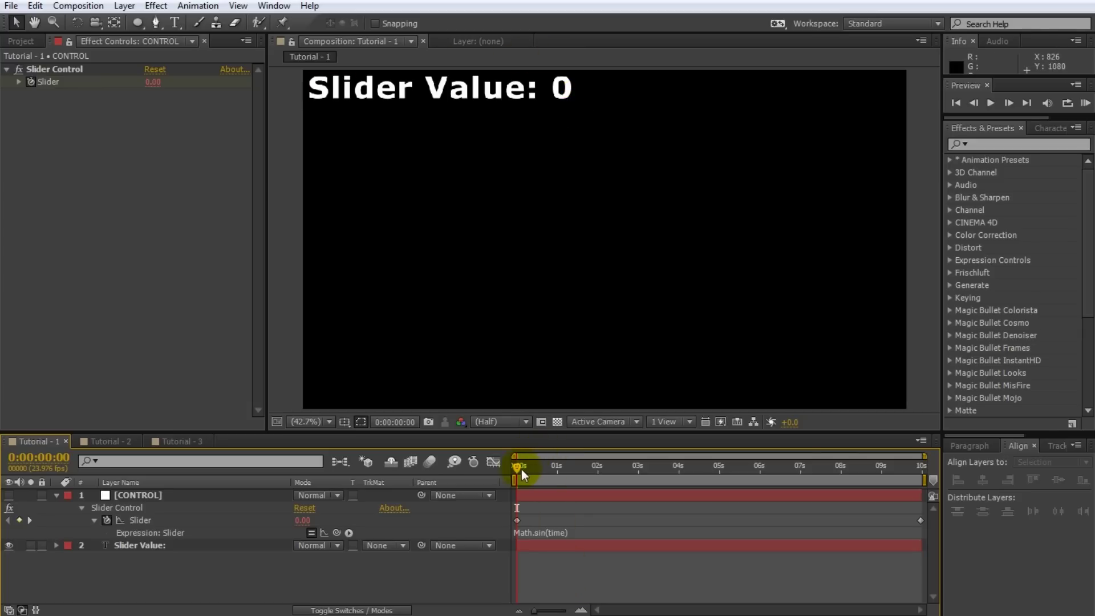
Step: Scrub forward to watch the sine value swing between about 1 and -1
{"action": "left_click_drag", "start_coordinate": [517, 468], "coordinate": [693, 465]}
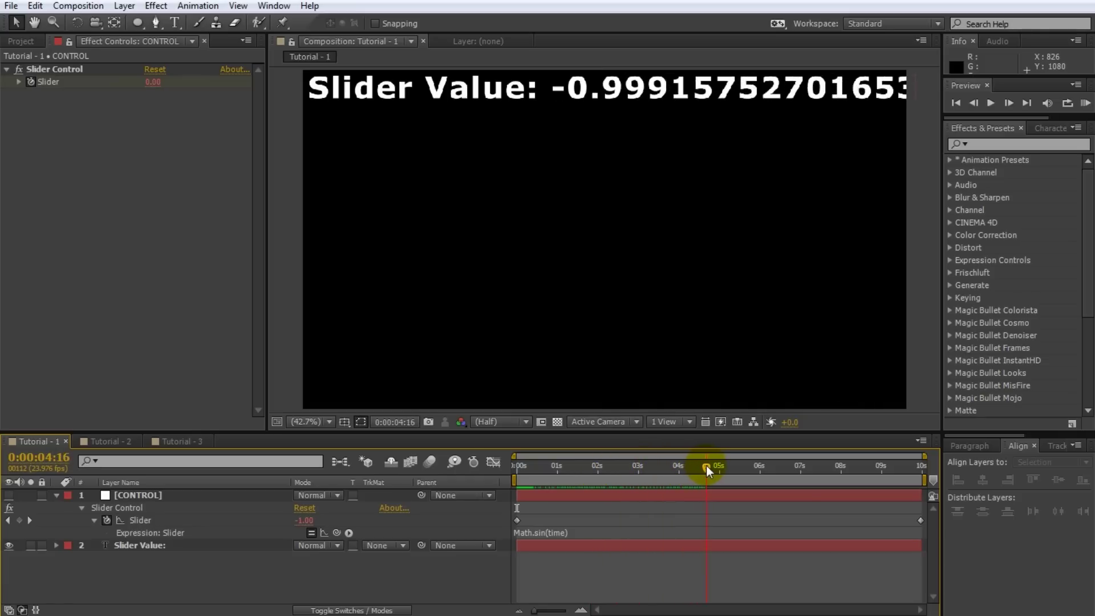
{"action": "left_click_drag", "start_coordinate": [720, 464], "coordinate": [804, 466]}
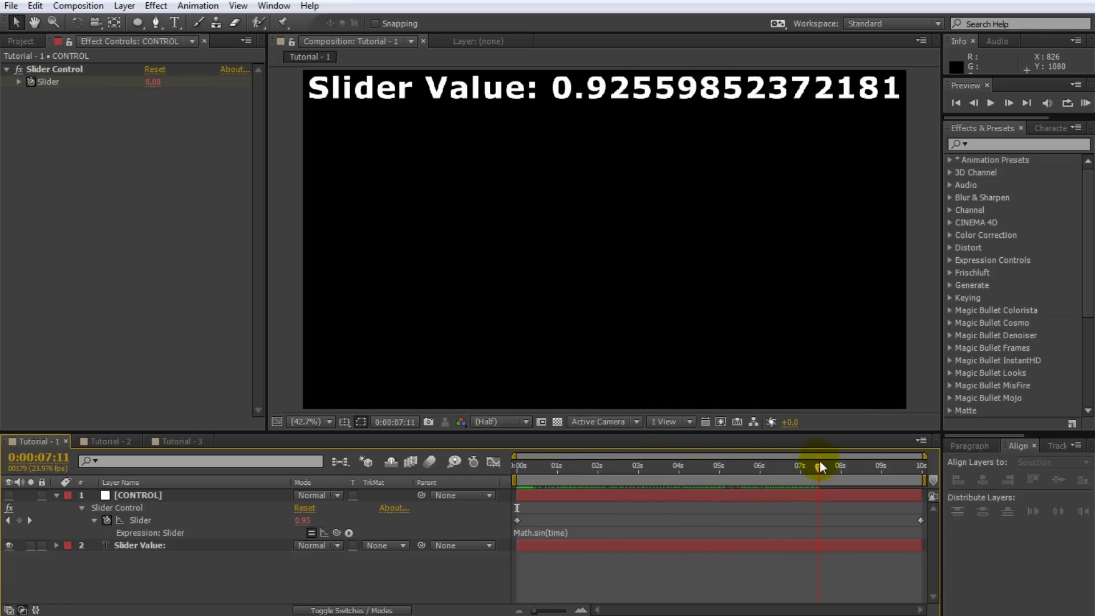
{"action": "left_click_drag", "start_coordinate": [830, 462], "coordinate": [831, 463]}
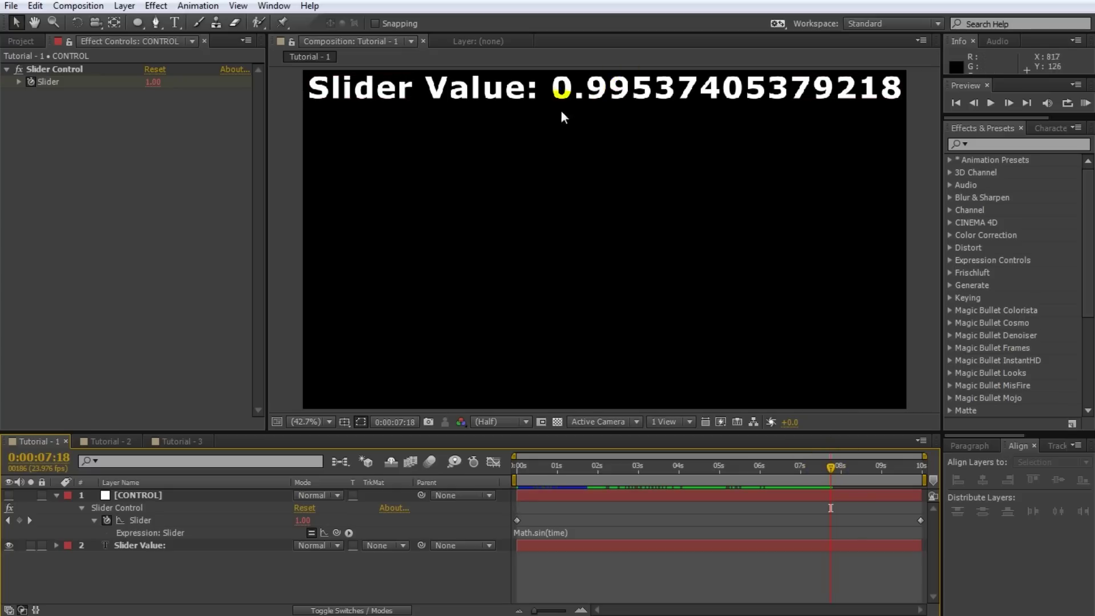
{"action": "left_click_drag", "start_coordinate": [831, 469], "coordinate": [506, 529]}
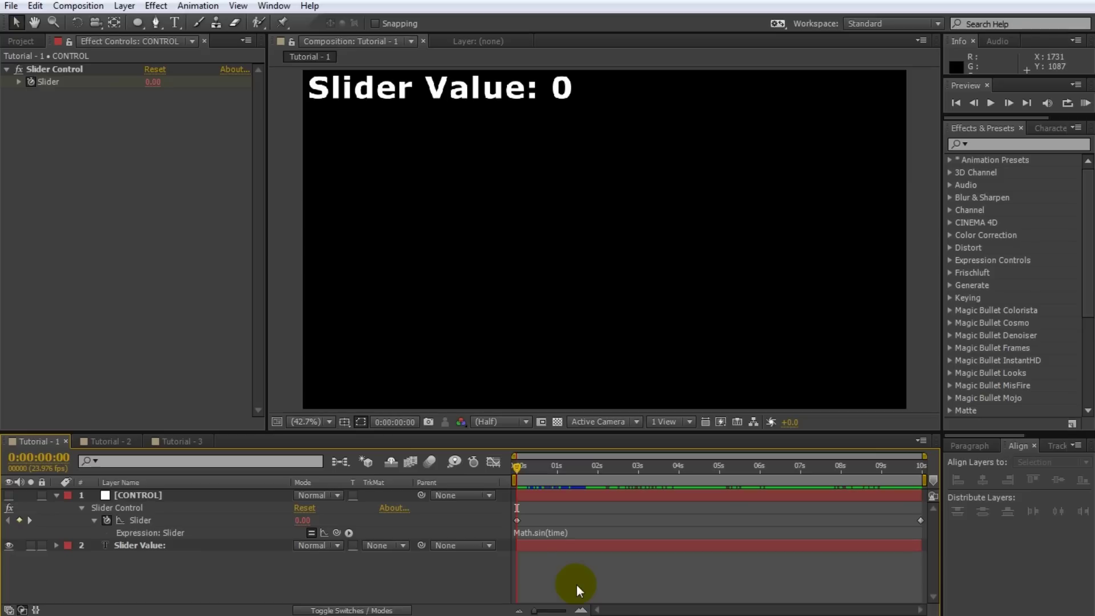
{"action": "left_click", "coordinate": [572, 531]}
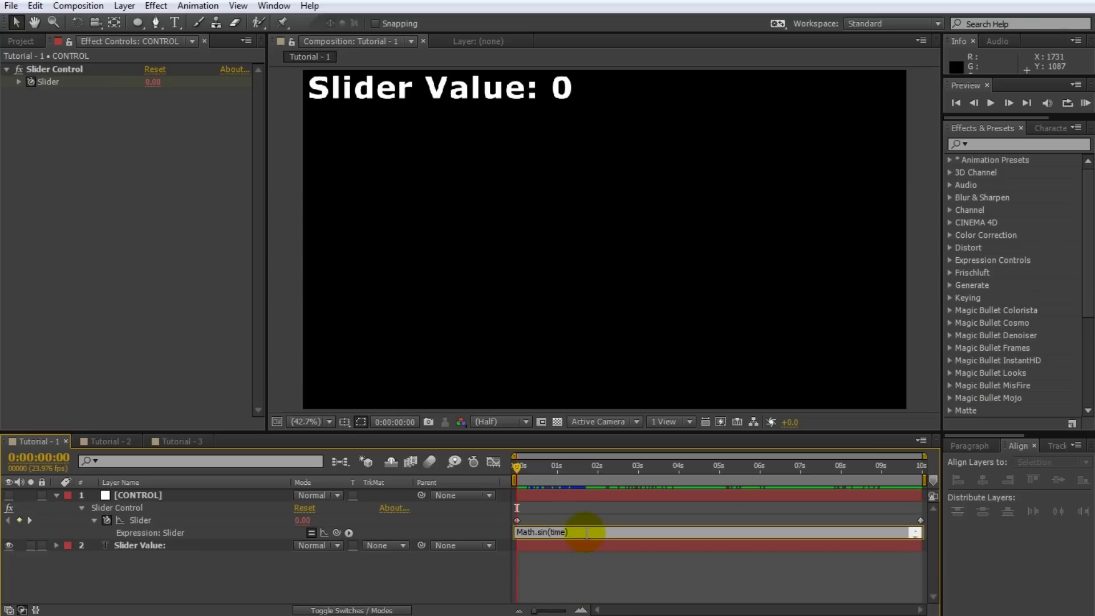
Step: Rewrite the expression as 'Math.sin(time);' with a second line '34', then commit it
{"action": "key", "text": "ctrl+a"}
{"action": "key", "text": "BackSpace"}
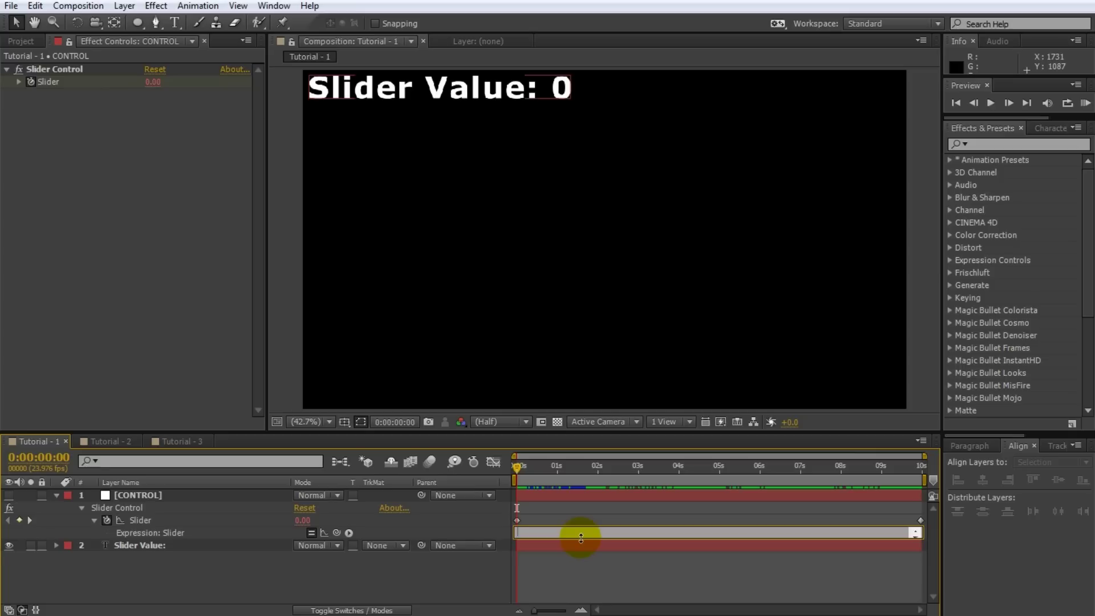
{"action": "type", "text": "Math.sin(time);"}
{"action": "left_click_drag", "start_coordinate": [580, 537], "coordinate": [577, 563]}
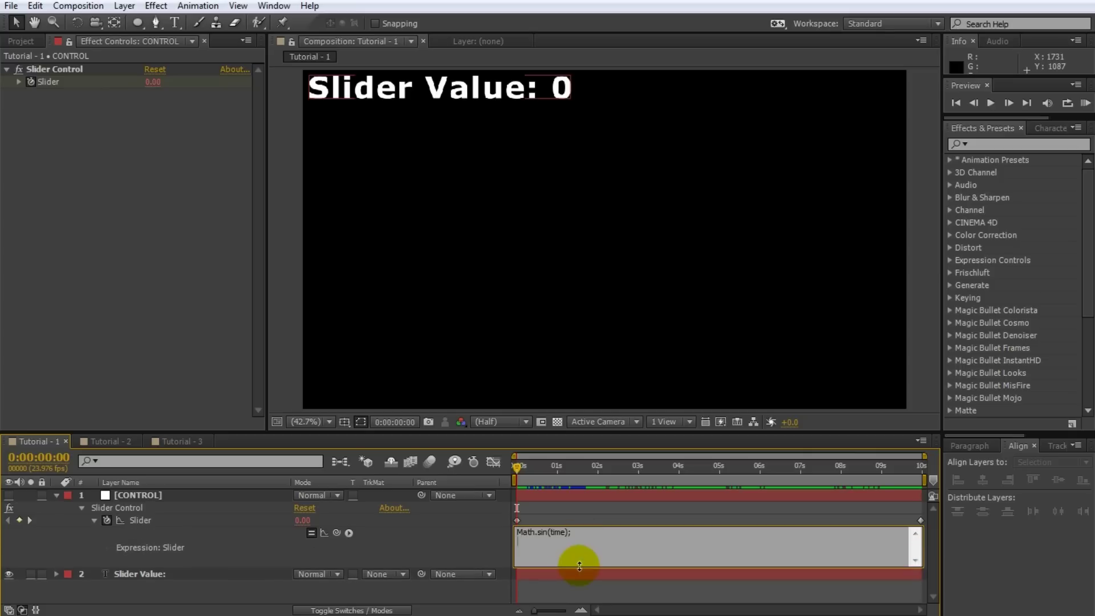
{"action": "left_click", "coordinate": [550, 542]}
{"action": "key", "text": "Return"}
{"action": "type", "text": "34"}
{"action": "left_click", "coordinate": [558, 520]}
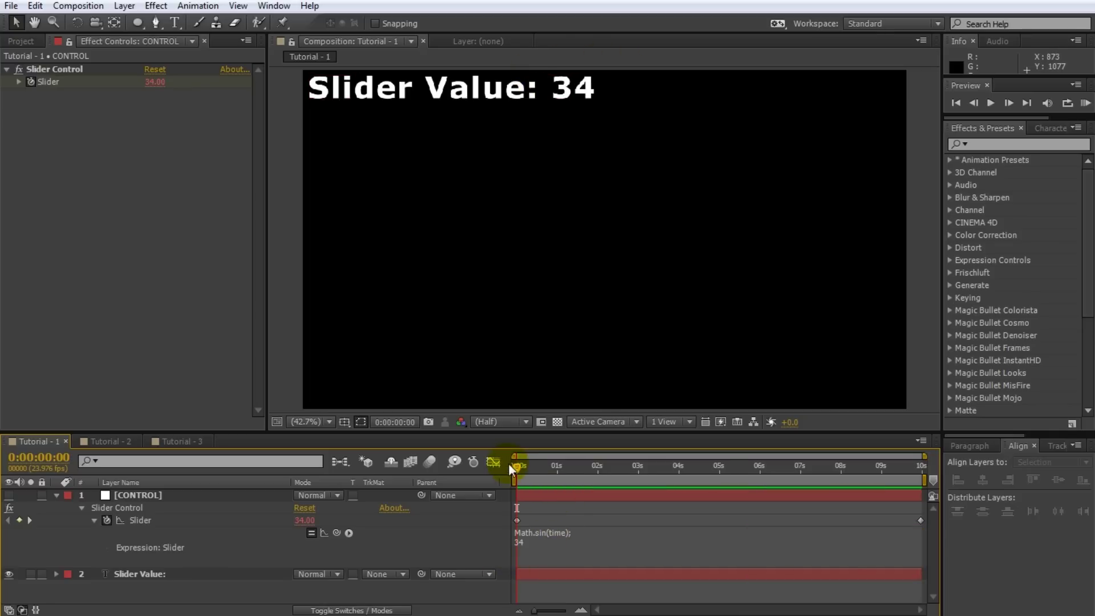
Step: Scrub to see the value held at 34, then delete the whole expression and commit
{"action": "left_click_drag", "start_coordinate": [516, 466], "coordinate": [489, 486]}
{"action": "double_click", "coordinate": [520, 541]}
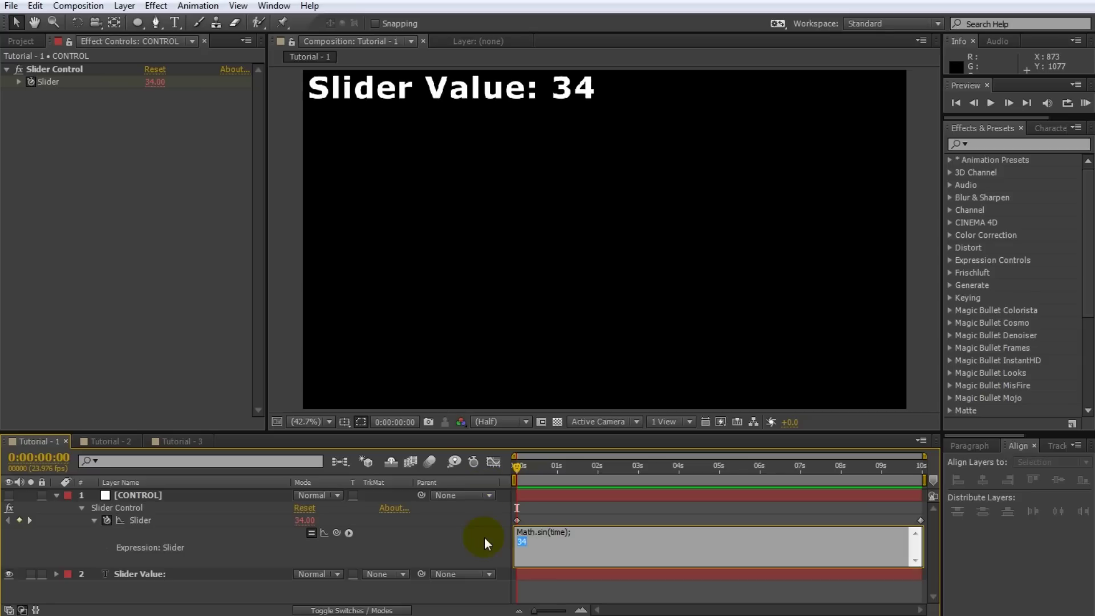
{"action": "key", "text": "BackSpace"}
{"action": "key", "text": "ctrl+a"}
{"action": "key", "text": "BackSpace"}
{"action": "left_click", "coordinate": [553, 512]}
Step: Add a wiggle(1, 200) expression to the CONTROL layer's Slider, replacing the placeholder arguments
{"action": "left_click_drag", "start_coordinate": [518, 467], "coordinate": [478, 501]}
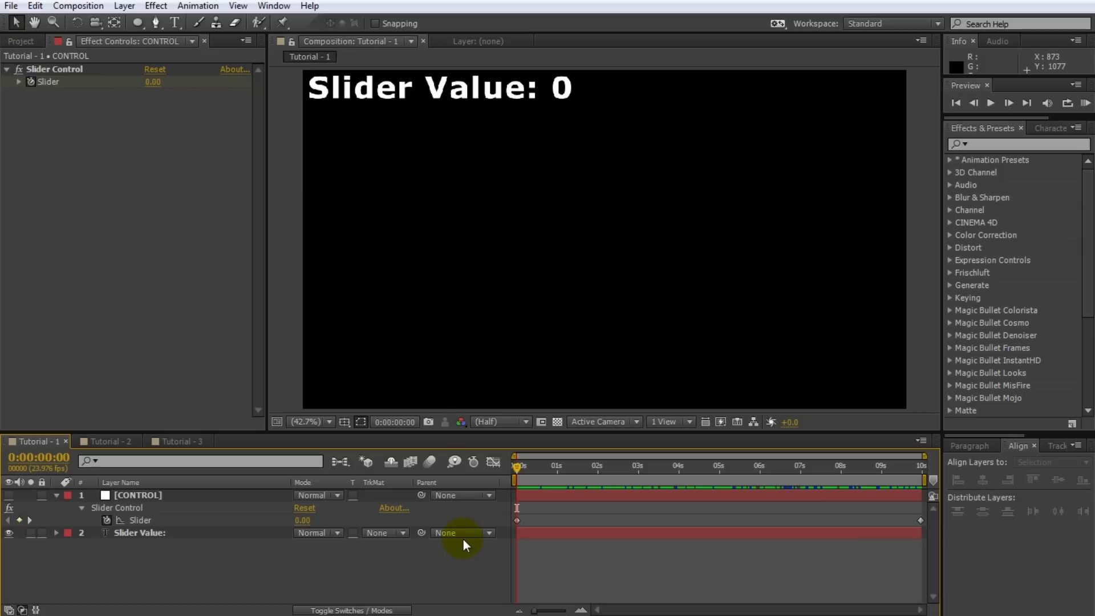
{"action": "left_click", "coordinate": [106, 520], "text": "alt"}
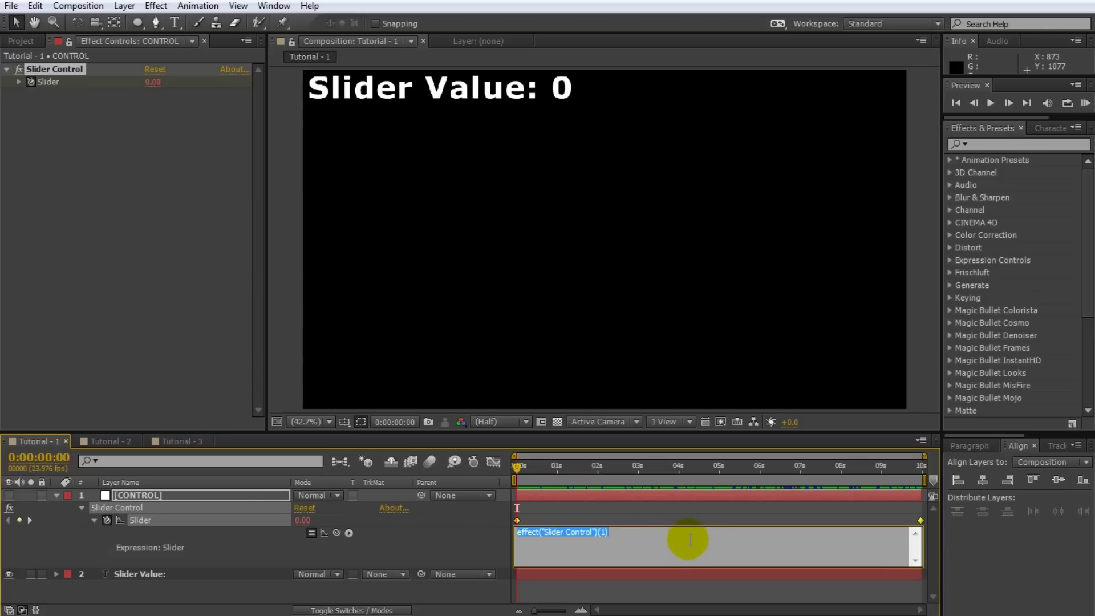
{"action": "type", "text": "wiggle("}
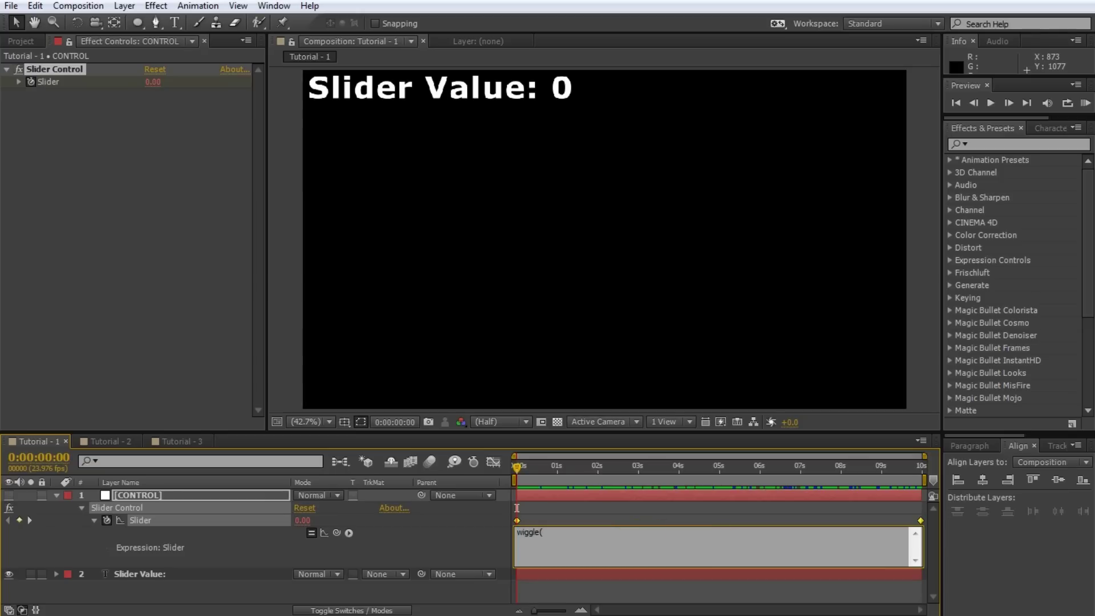
{"action": "type", "text": "times per second, amount)"}
{"action": "key", "text": "shift+Left"}
{"action": "key", "text": "shift+Left"}
{"action": "key", "text": "shift+Left"}
{"action": "key", "text": "shift+Left"}
{"action": "key", "text": "shift+Left"}
{"action": "key", "text": "shift+Left"}
{"action": "key", "text": "shift+Left"}
{"action": "key", "text": "shift+Left"}
{"action": "key", "text": "shift+Left"}
{"action": "key", "text": "shift+Left"}
{"action": "key", "text": "shift+Left"}
{"action": "key", "text": "shift+Left"}
{"action": "key", "text": "shift+Left"}
{"action": "key", "text": "shift+Left"}
{"action": "key", "text": "shift+Left"}
{"action": "key", "text": "shift+Left"}
{"action": "key", "text": "shift+Left"}
{"action": "key", "text": "shift+Left"}
{"action": "key", "text": "shift+Left"}
{"action": "key", "text": "shift+Left"}
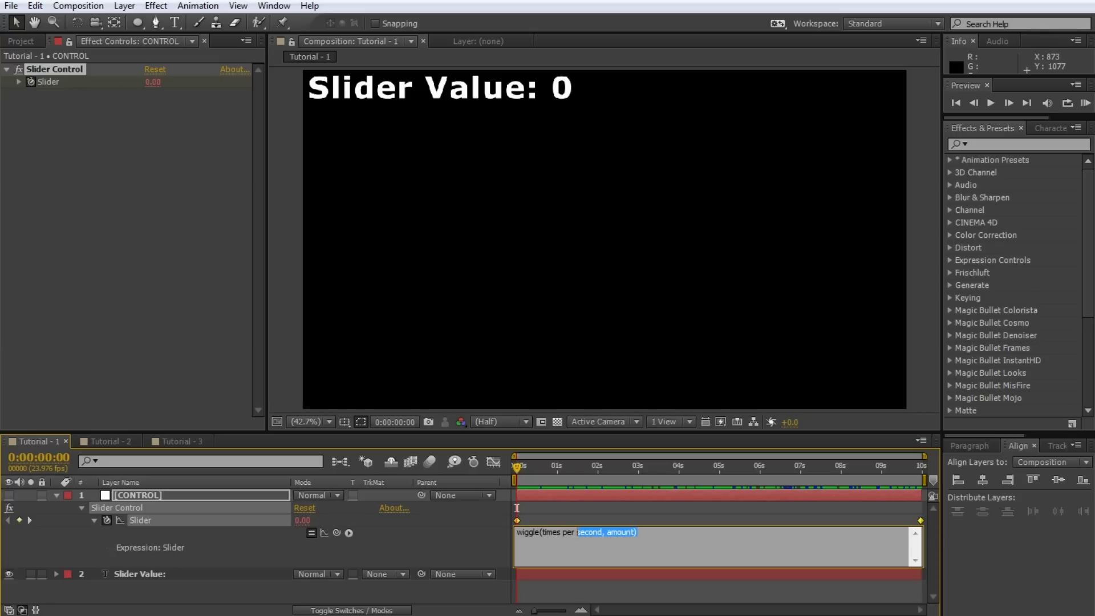
{"action": "key", "text": "shift+Right"}
{"action": "type", "text": "1, "}
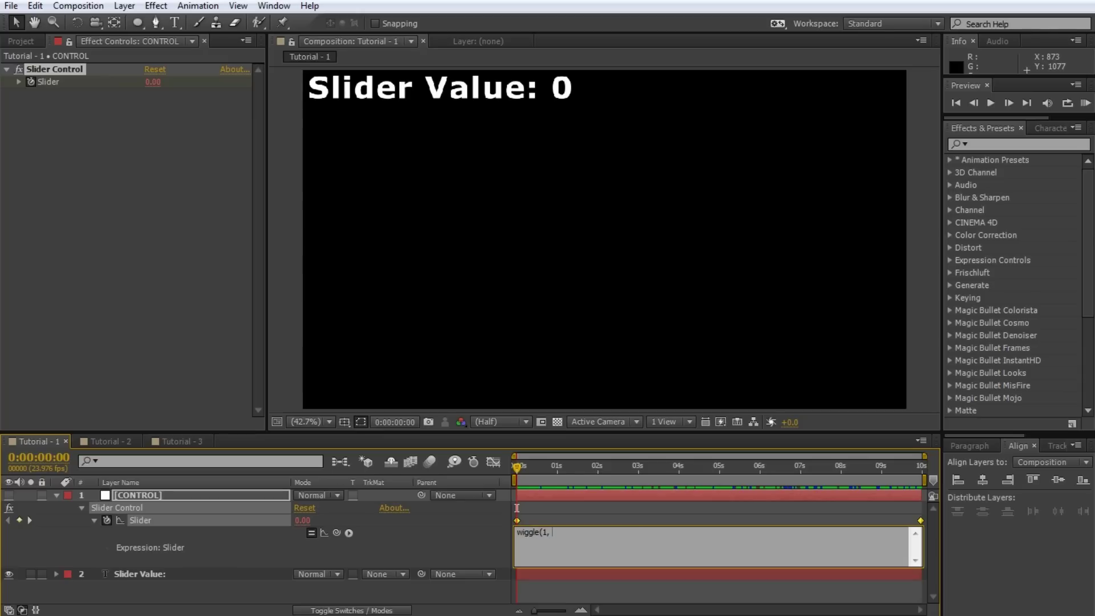
{"action": "type", "text": "200)"}
{"action": "left_click", "coordinate": [697, 530]}
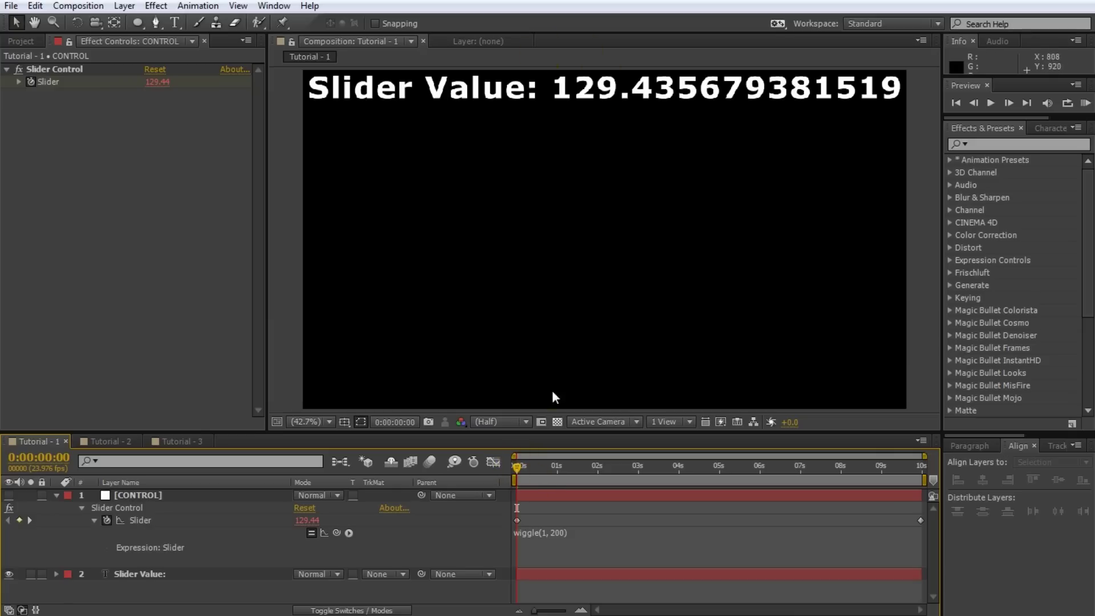
Step: Scrub to check the wiggled value, then toggle the Slider's wiggle expression off and back on
{"action": "left_click_drag", "start_coordinate": [518, 470], "coordinate": [593, 486]}
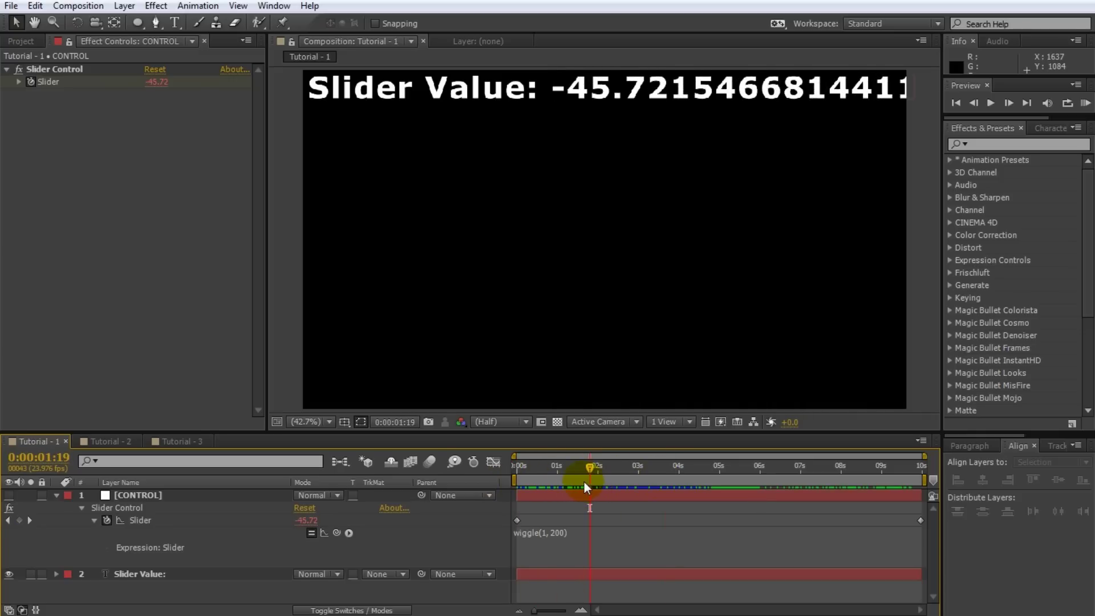
{"action": "left_click", "coordinate": [311, 534]}
{"action": "left_click_drag", "start_coordinate": [597, 470], "coordinate": [578, 484]}
{"action": "left_click", "coordinate": [310, 533]}
{"action": "left_click", "coordinate": [593, 534]}
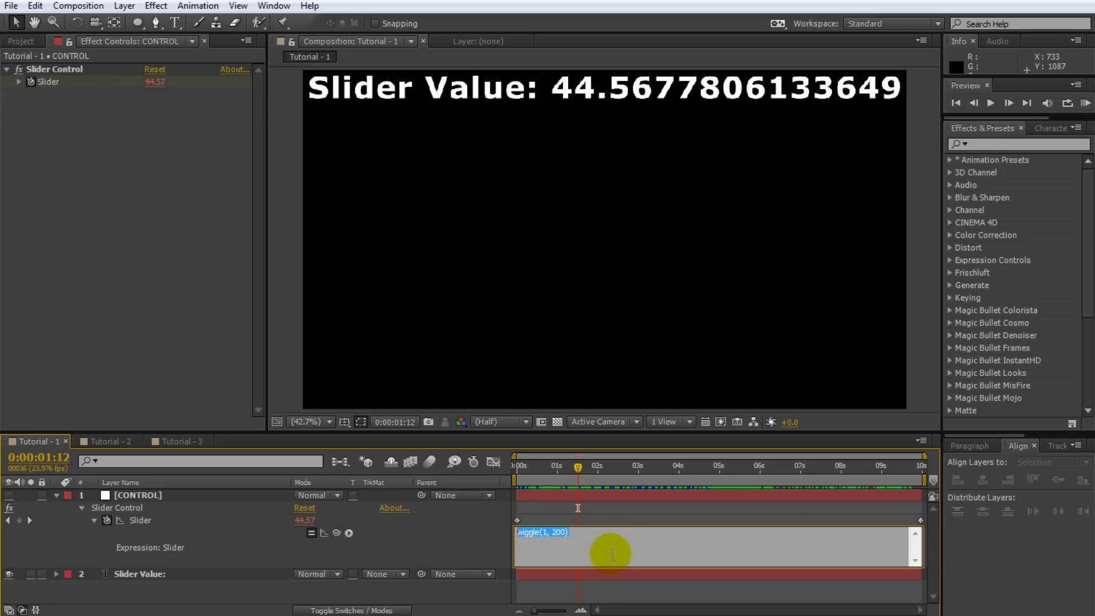
{"action": "left_click", "coordinate": [348, 533]}
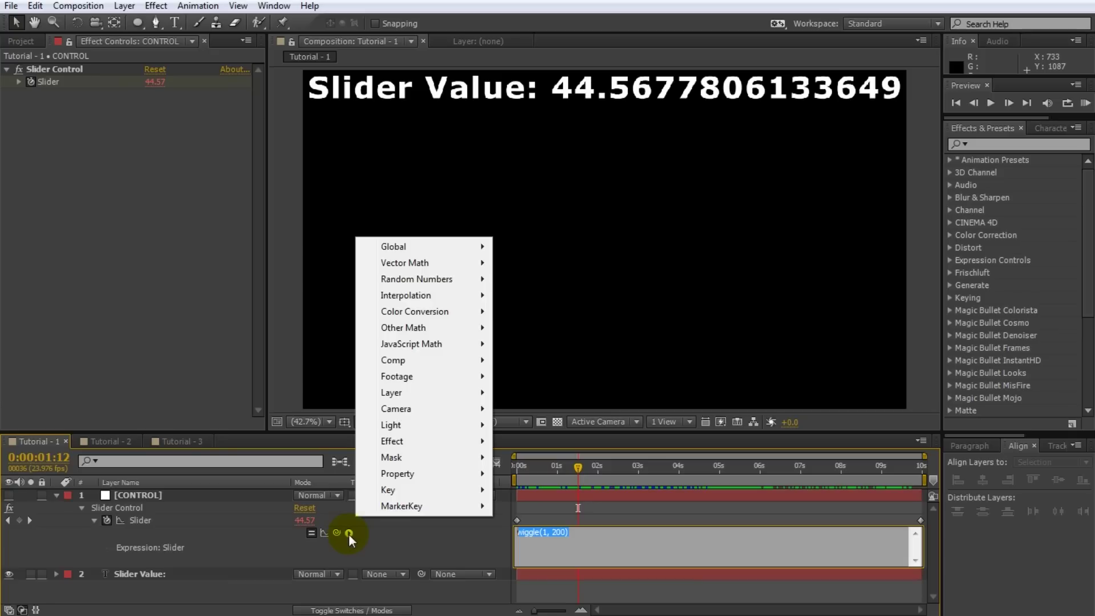
{"action": "mouse_move", "coordinate": [425, 252]}
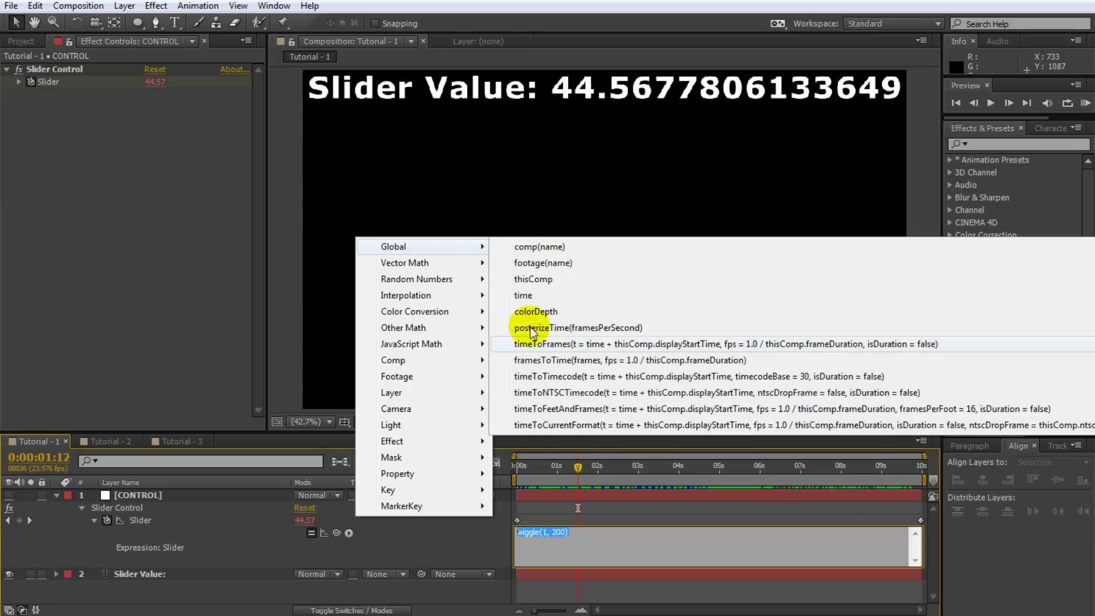
{"action": "mouse_move", "coordinate": [449, 288]}
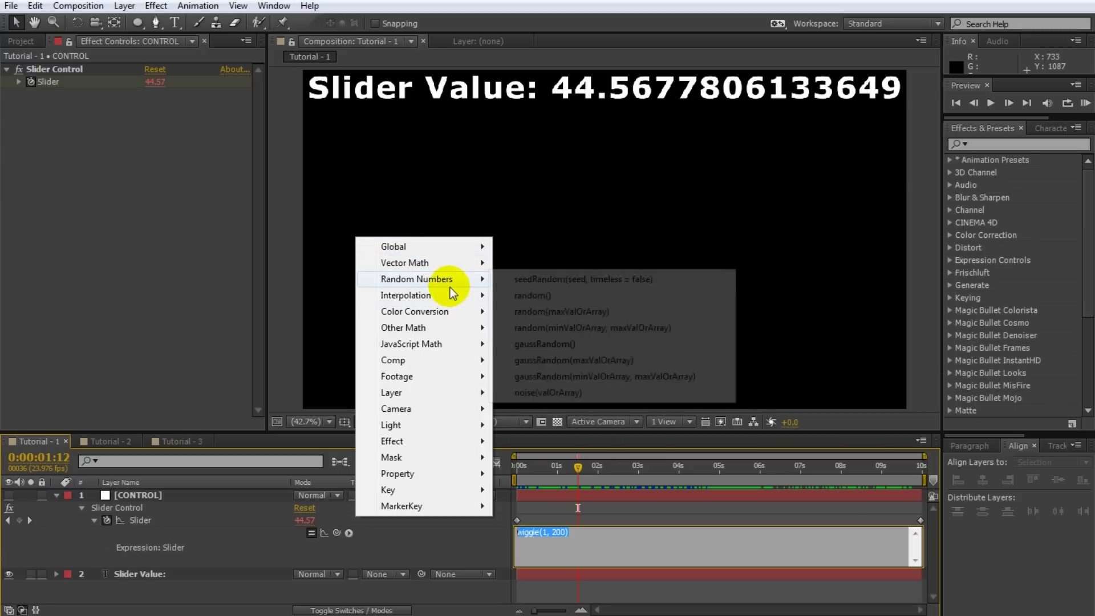
{"action": "mouse_move", "coordinate": [420, 327]}
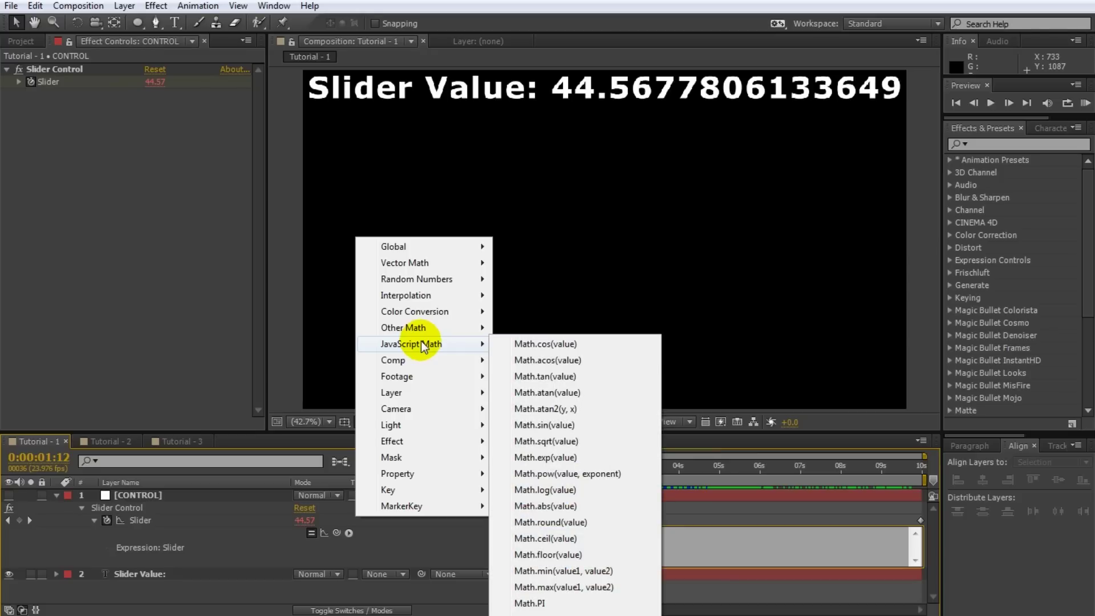
{"action": "mouse_move", "coordinate": [430, 360]}
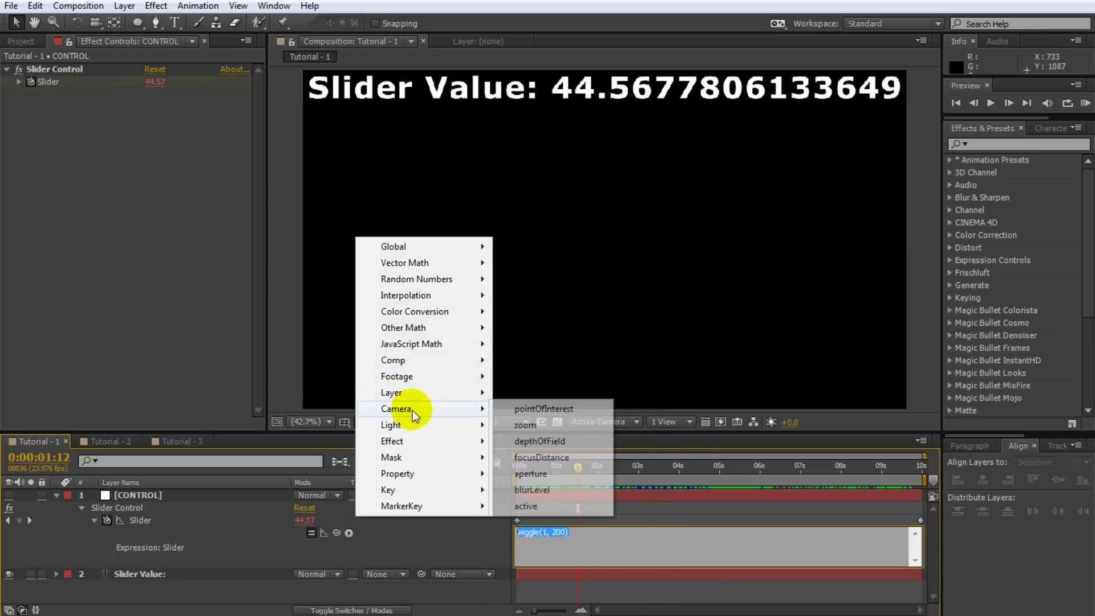
{"action": "left_click", "coordinate": [395, 536]}
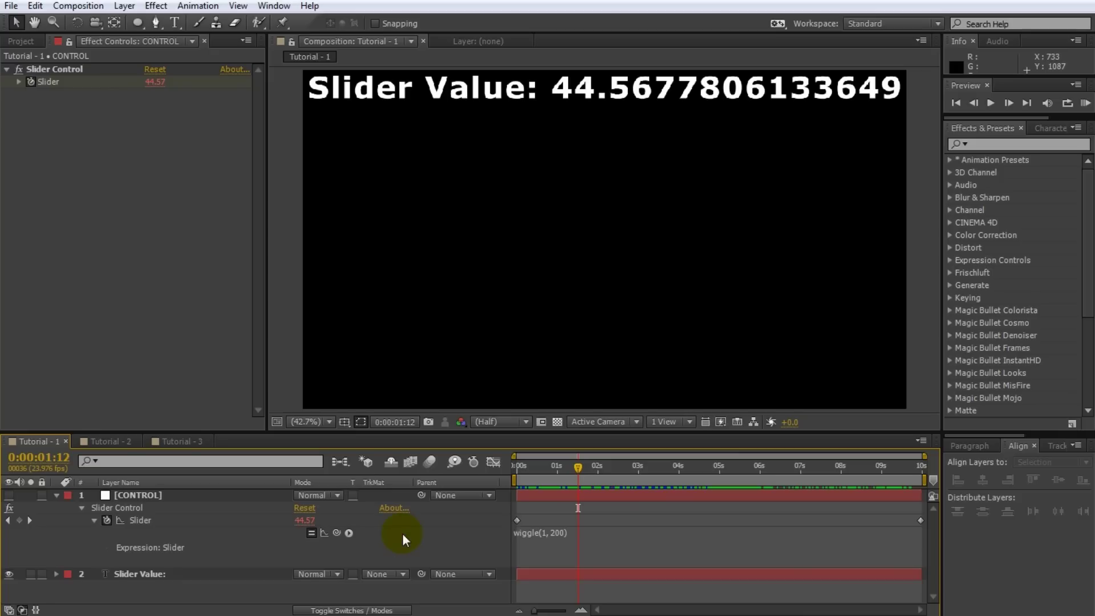
Step: Replace the Slider's wiggle(1, 200) expression with time
{"action": "left_click", "coordinate": [587, 536]}
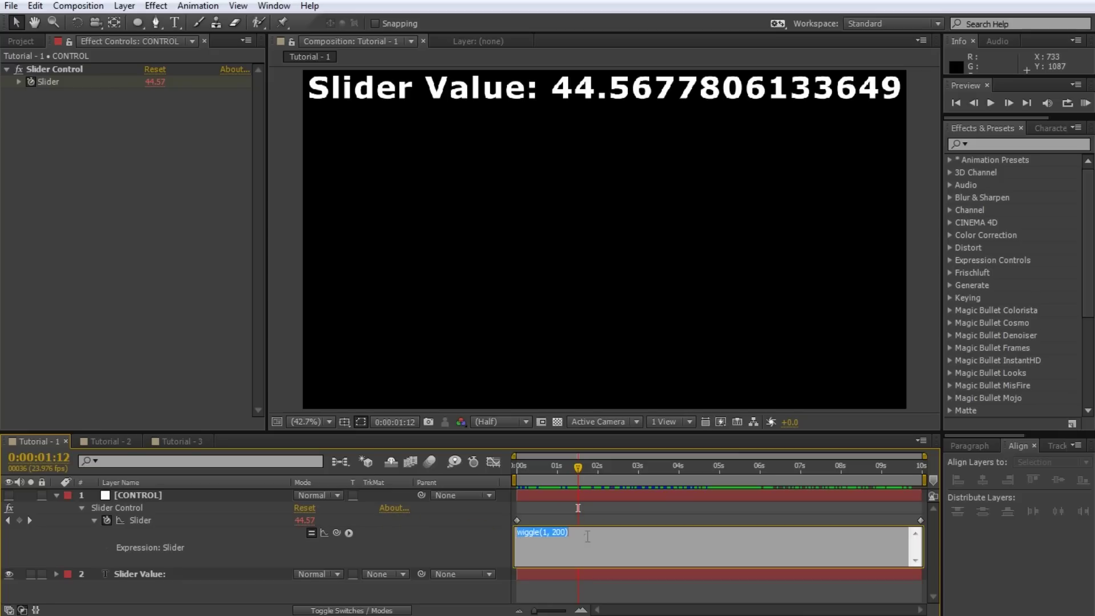
{"action": "type", "text": "time"}
{"action": "left_click", "coordinate": [552, 512]}
{"action": "left_click_drag", "start_coordinate": [576, 467], "coordinate": [502, 480]}
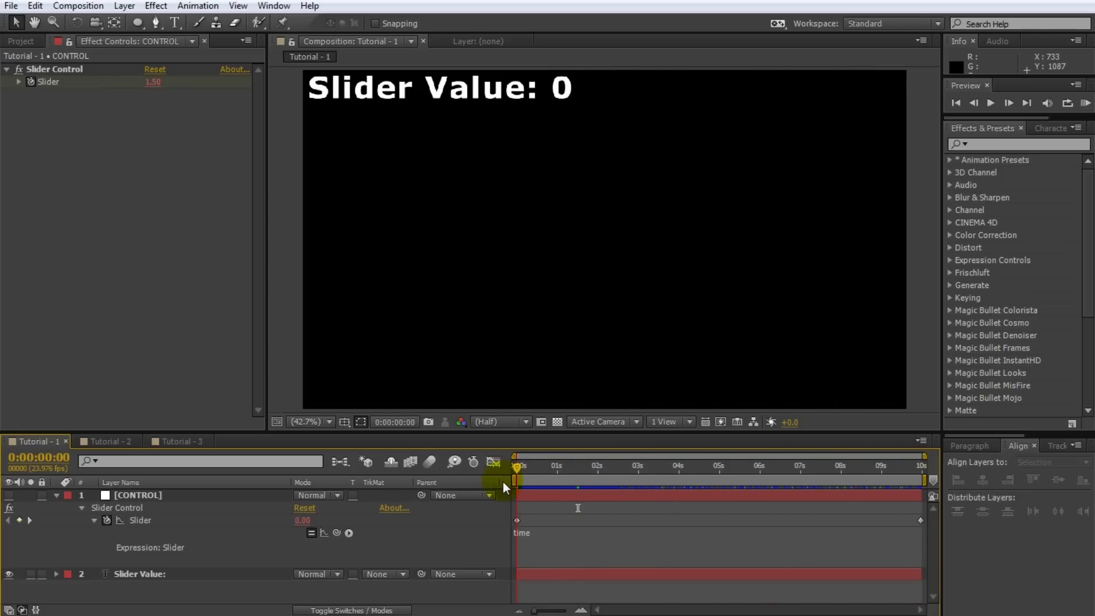
{"action": "left_click", "coordinate": [84, 506]}
{"action": "left_click", "coordinate": [57, 494]}
Step: Delete the Source Text expression on the Slider Value text layer
{"action": "left_click", "coordinate": [162, 507]}
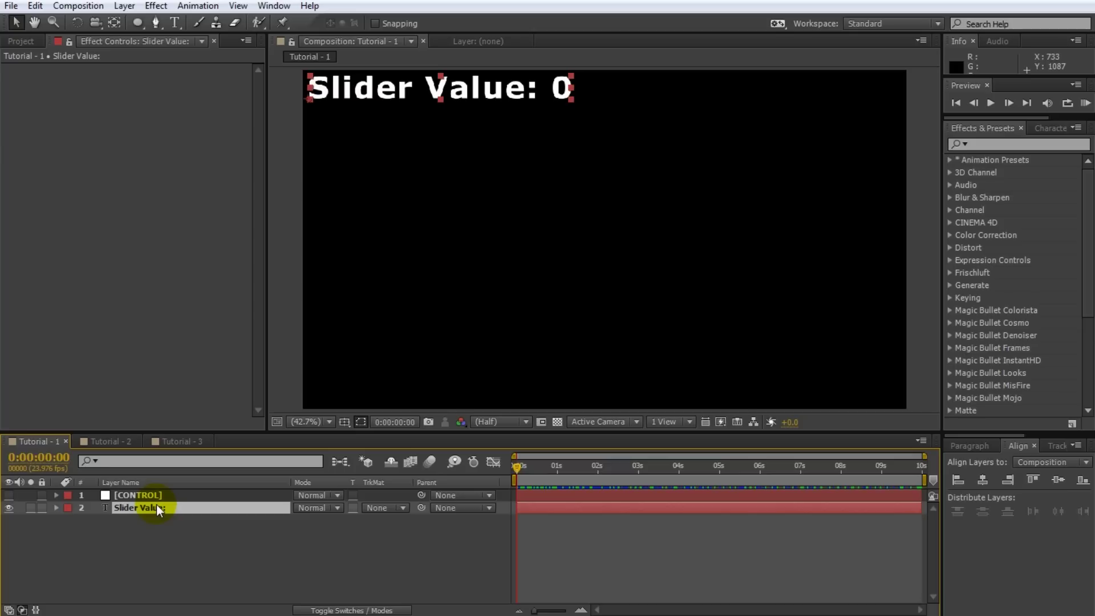
{"action": "key", "text": "e"}
{"action": "key", "text": "e"}
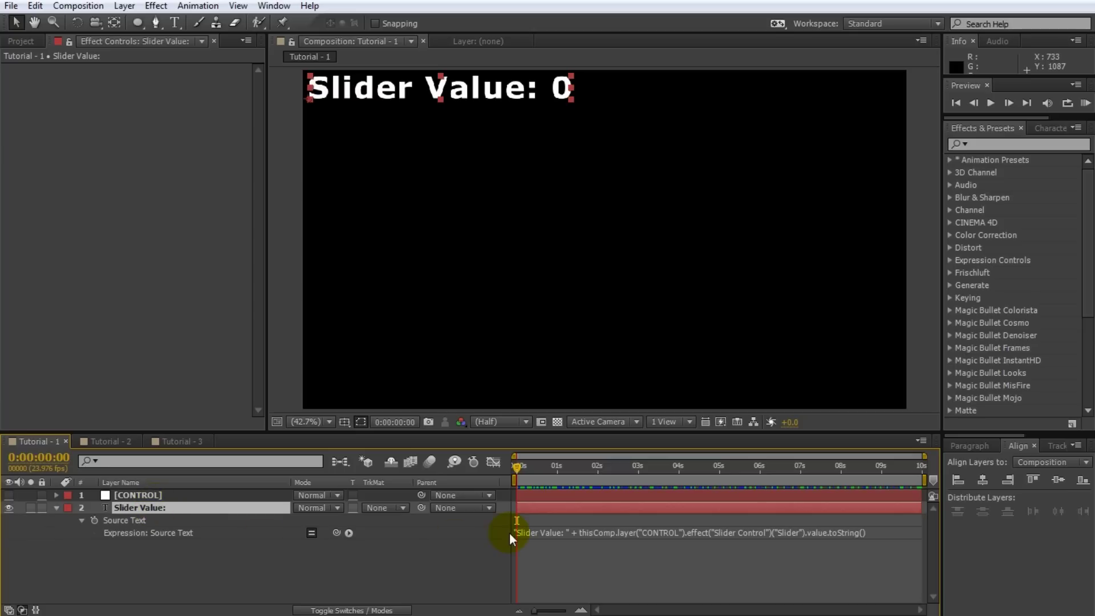
{"action": "left_click", "coordinate": [159, 533]}
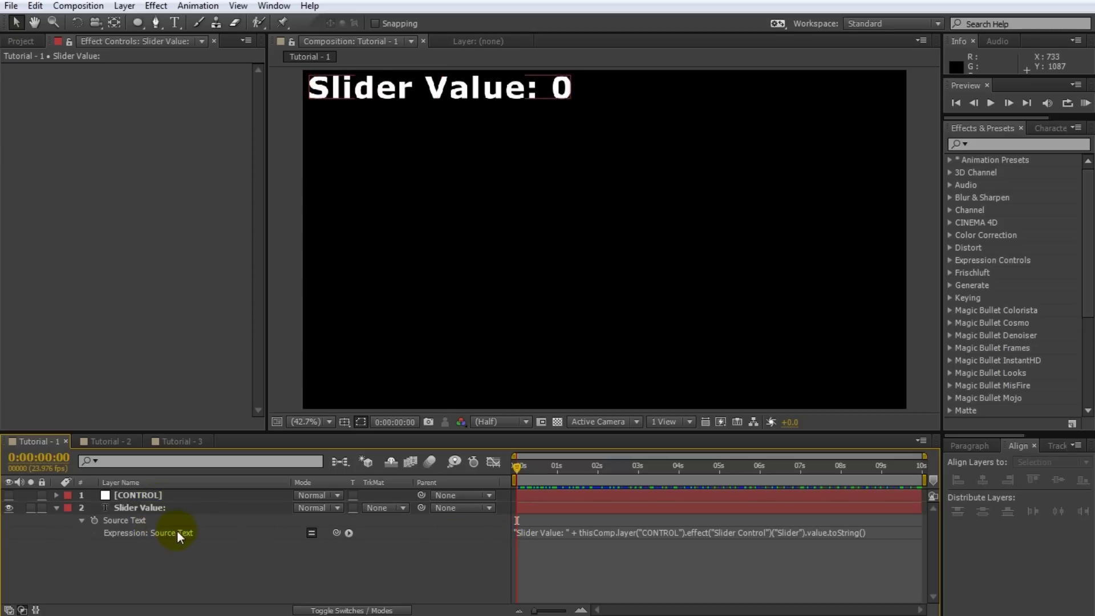
{"action": "left_click", "coordinate": [542, 533]}
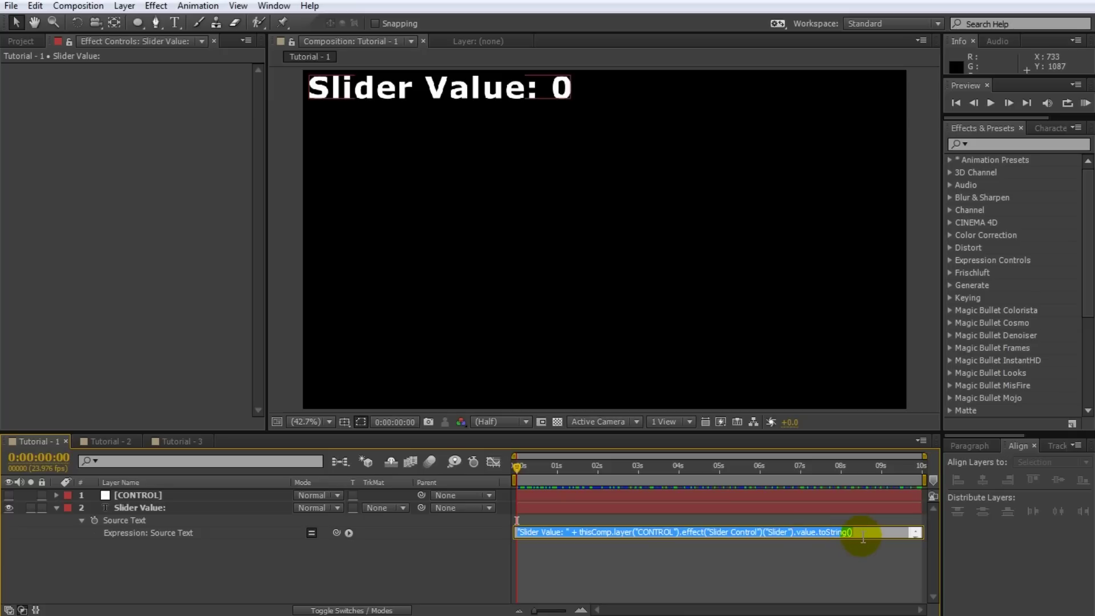
{"action": "key", "text": "BackSpace"}
{"action": "left_click", "coordinate": [642, 558]}
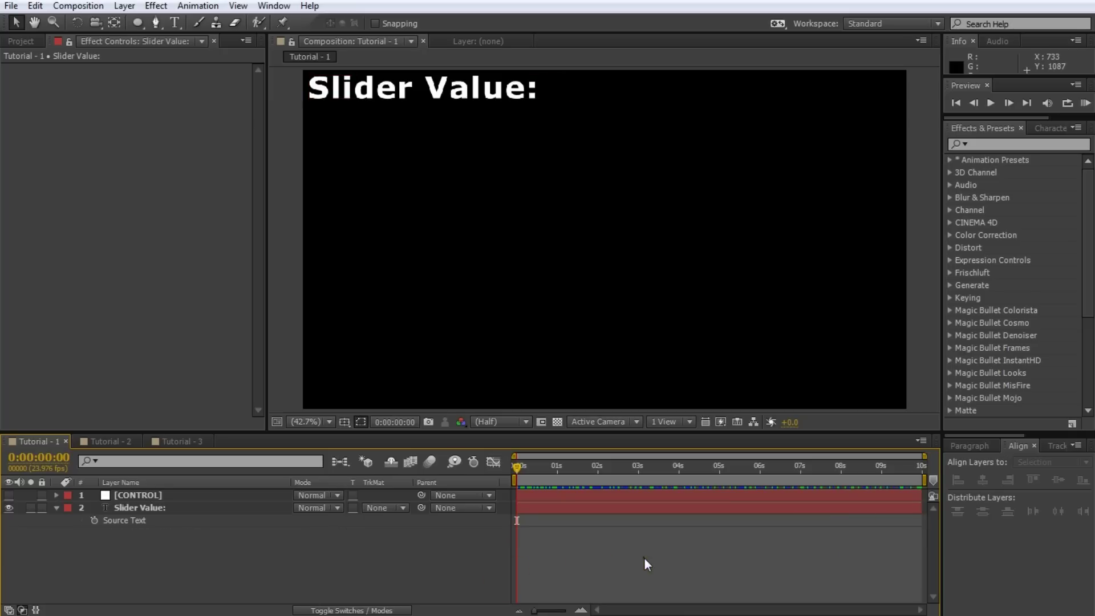
{"action": "left_click", "coordinate": [634, 549]}
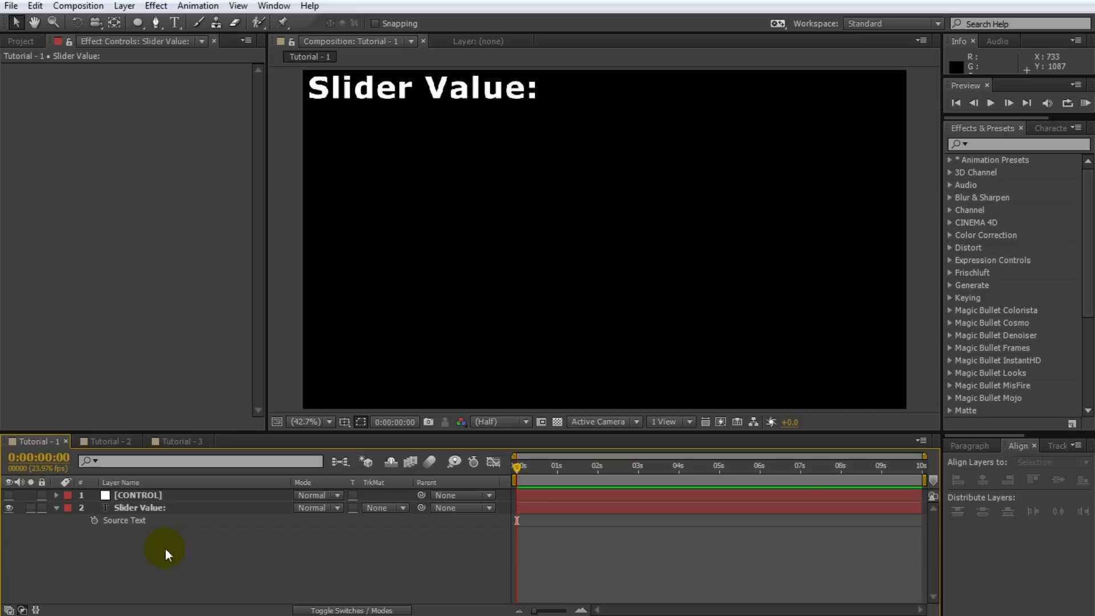
{"action": "left_click", "coordinate": [136, 495]}
{"action": "key", "text": "e"}
{"action": "key", "text": "e"}
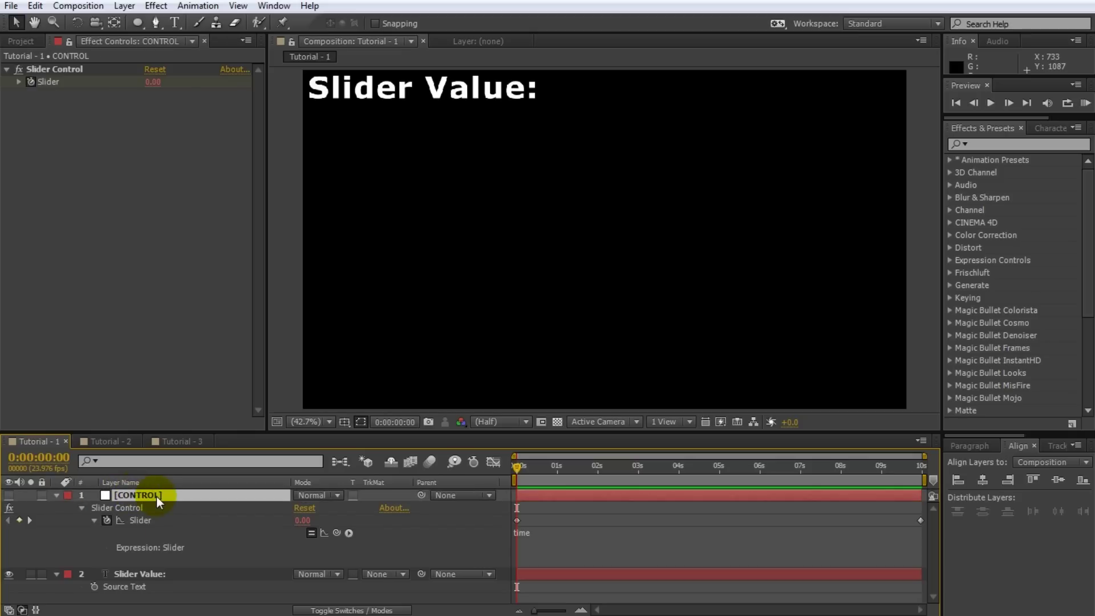
{"action": "left_click", "coordinate": [96, 519]}
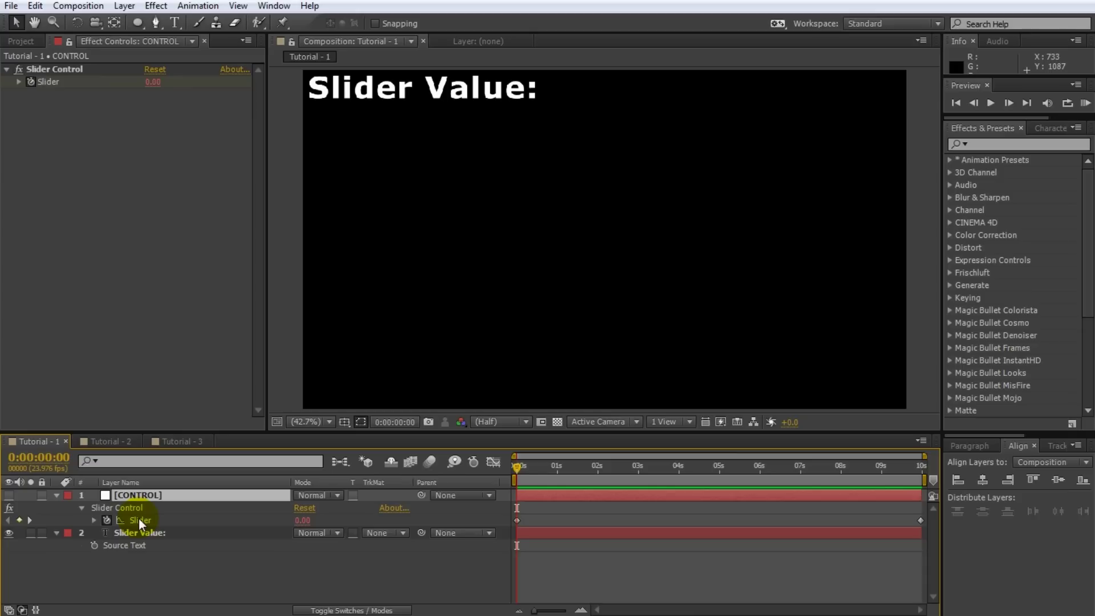
Step: Write a Source Text expression: "My slider value: " + the CONTROL Slider's .value.toString()
{"action": "left_click", "coordinate": [119, 545]}
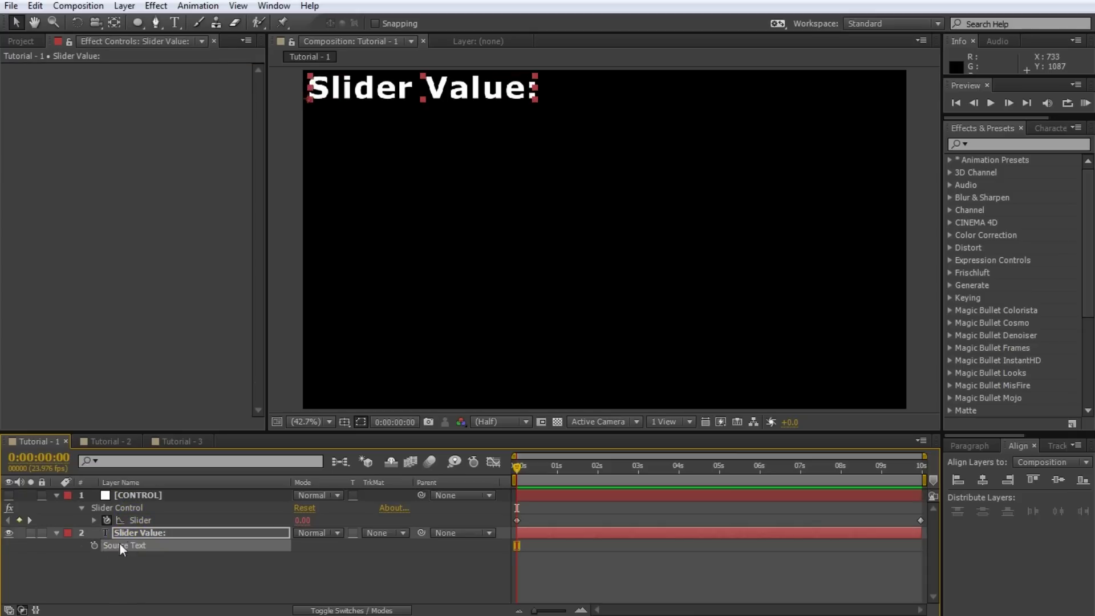
{"action": "left_click", "coordinate": [95, 545], "text": "alt"}
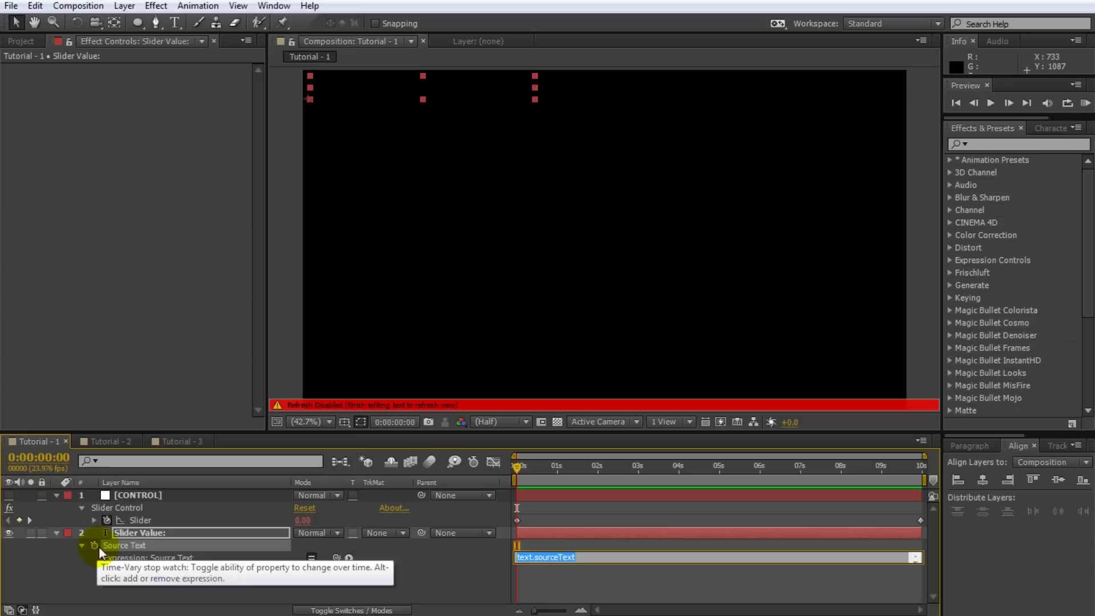
{"action": "type", "text": "\"My slider value:"}
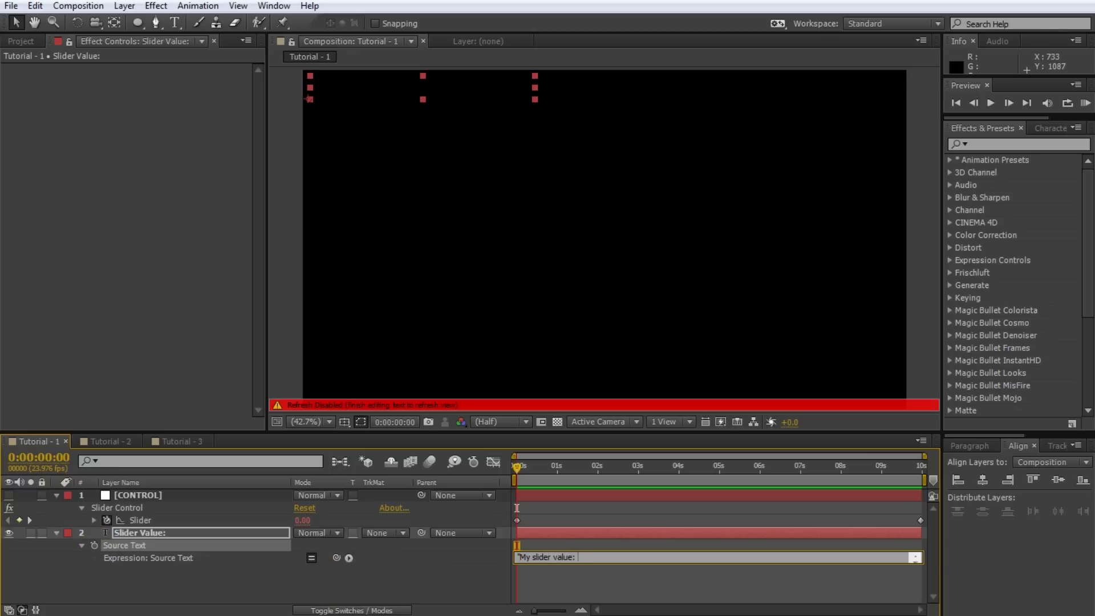
{"action": "type", "text": " \" +"}
{"action": "left_click_drag", "start_coordinate": [336, 559], "coordinate": [135, 521]}
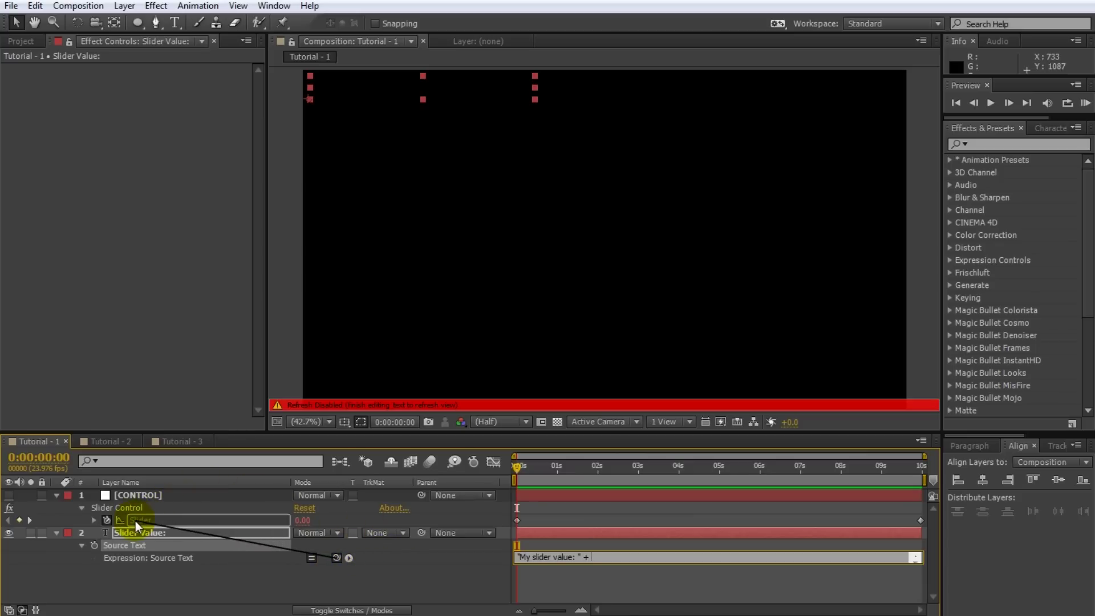
{"action": "left_click_drag", "start_coordinate": [135, 522], "coordinate": [136, 519]}
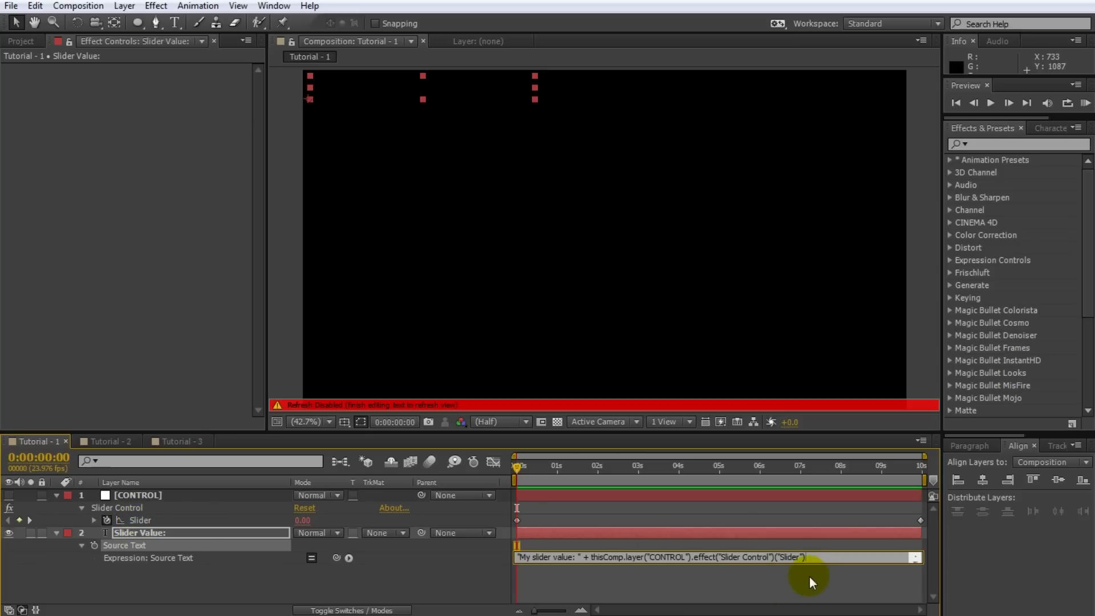
{"action": "type", "text": ".value.toString()"}
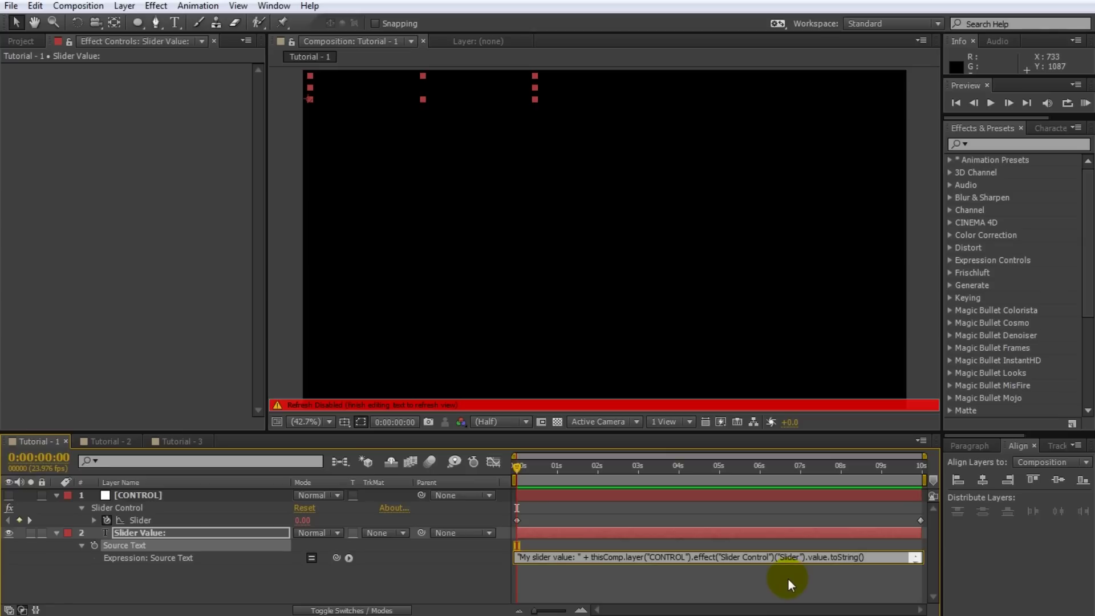
{"action": "left_click", "coordinate": [837, 575]}
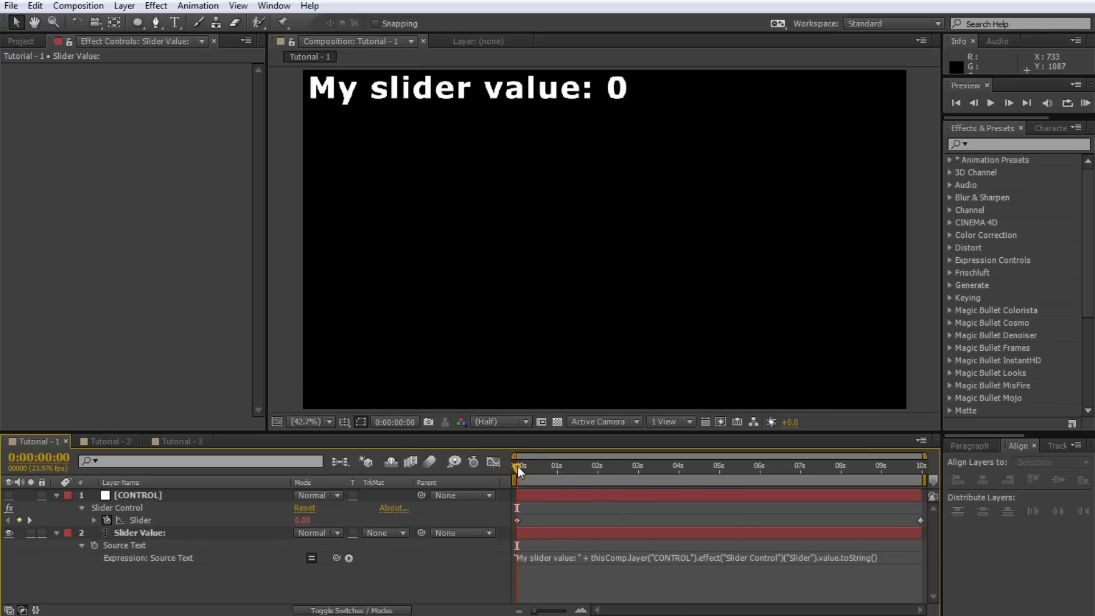
Step: Wrap the Slider value reference in Math.round() so the text shows whole numbers like 4
{"action": "left_click_drag", "start_coordinate": [517, 465], "coordinate": [718, 487]}
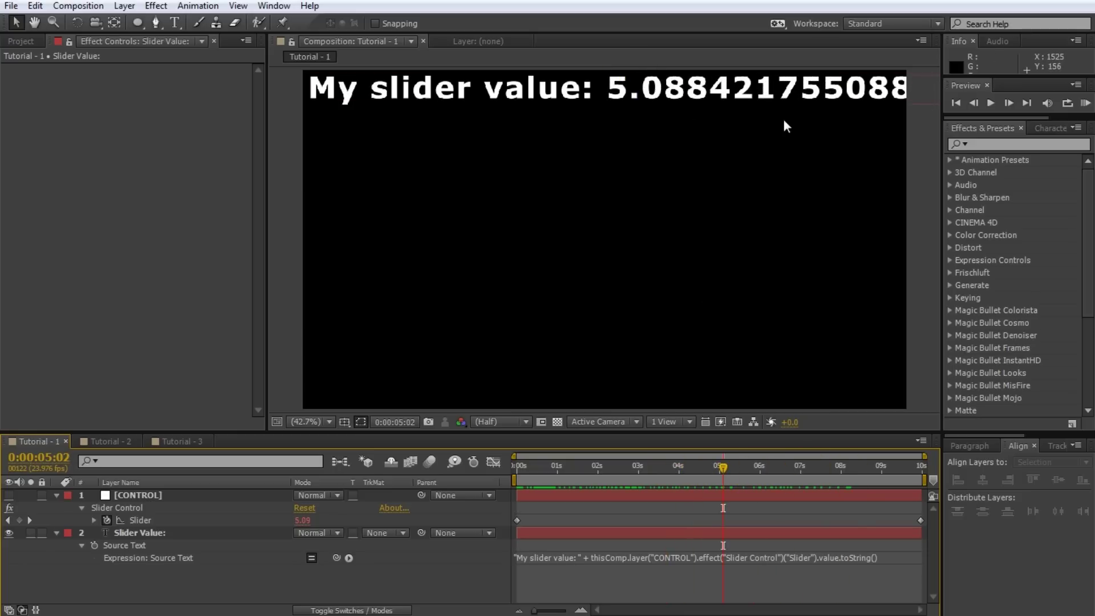
{"action": "left_click", "coordinate": [590, 558]}
{"action": "type", "text": "Ma"}
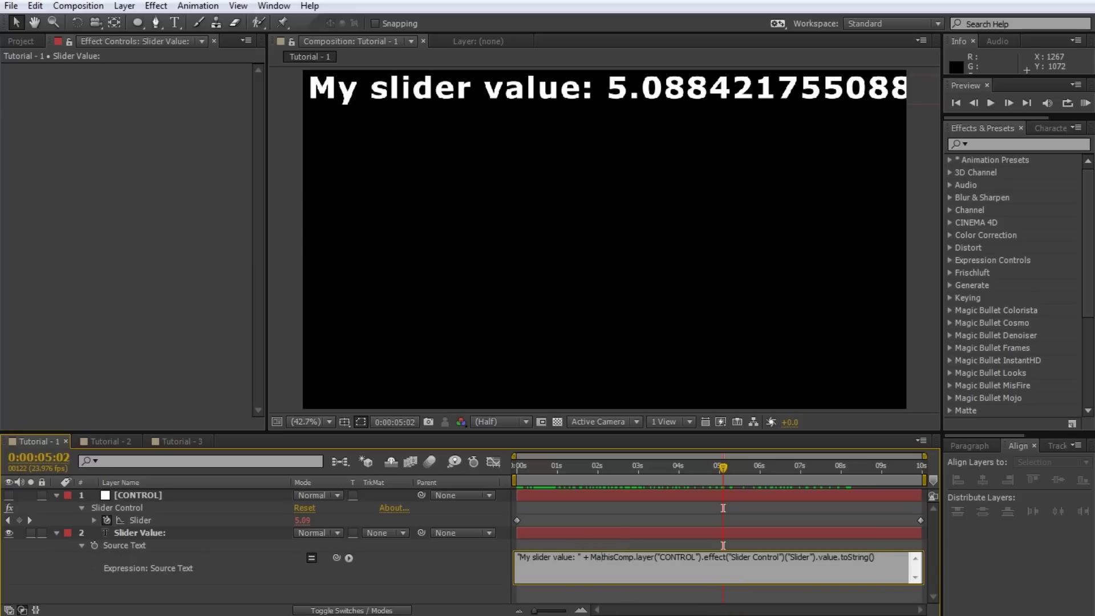
{"action": "type", "text": "th.round("}
{"action": "left_click", "coordinate": [640, 576]}
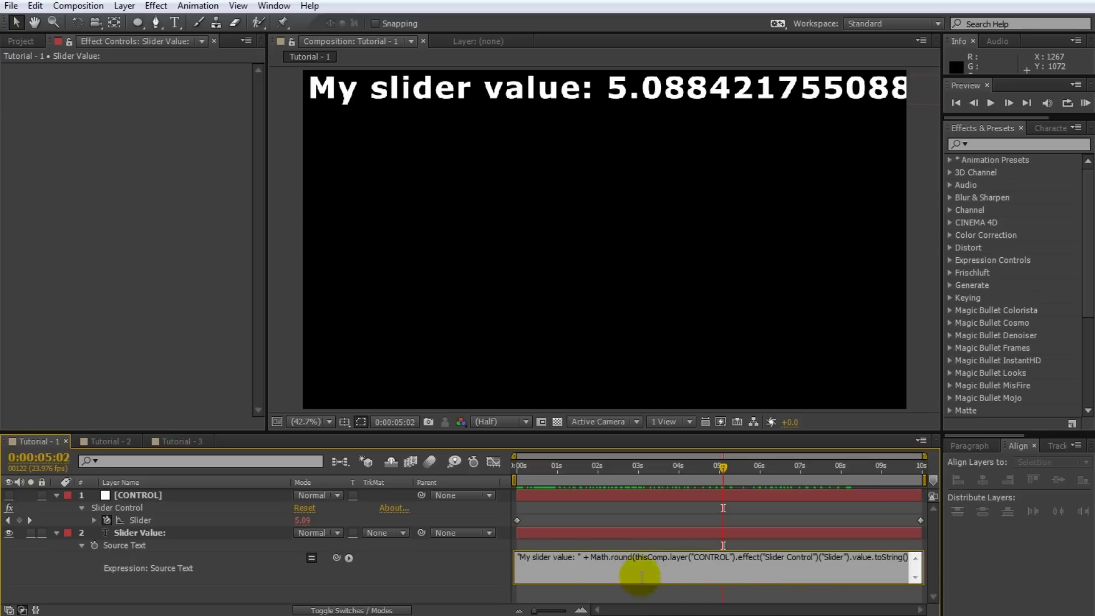
{"action": "left_click", "coordinate": [871, 557]}
{"action": "type", "text": ")"}
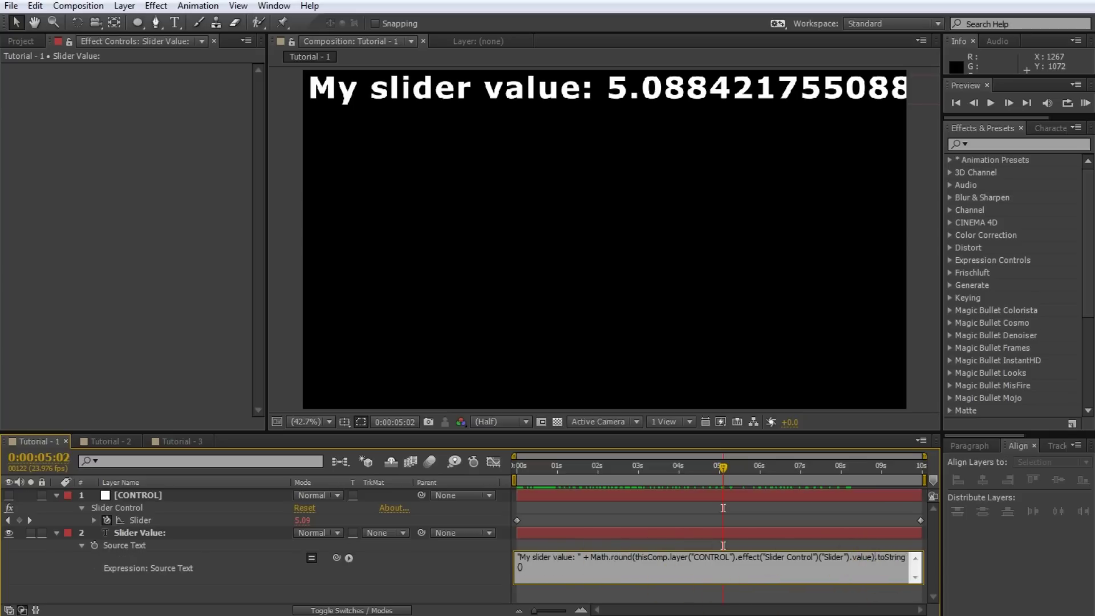
{"action": "left_click", "coordinate": [747, 545]}
{"action": "left_click_drag", "start_coordinate": [723, 467], "coordinate": [685, 520]}
Step: In the Tutorial - 2 comp, reveal the Circle layer's Position keyframes starting at 128.7, 540.0
{"action": "left_click", "coordinate": [109, 441]}
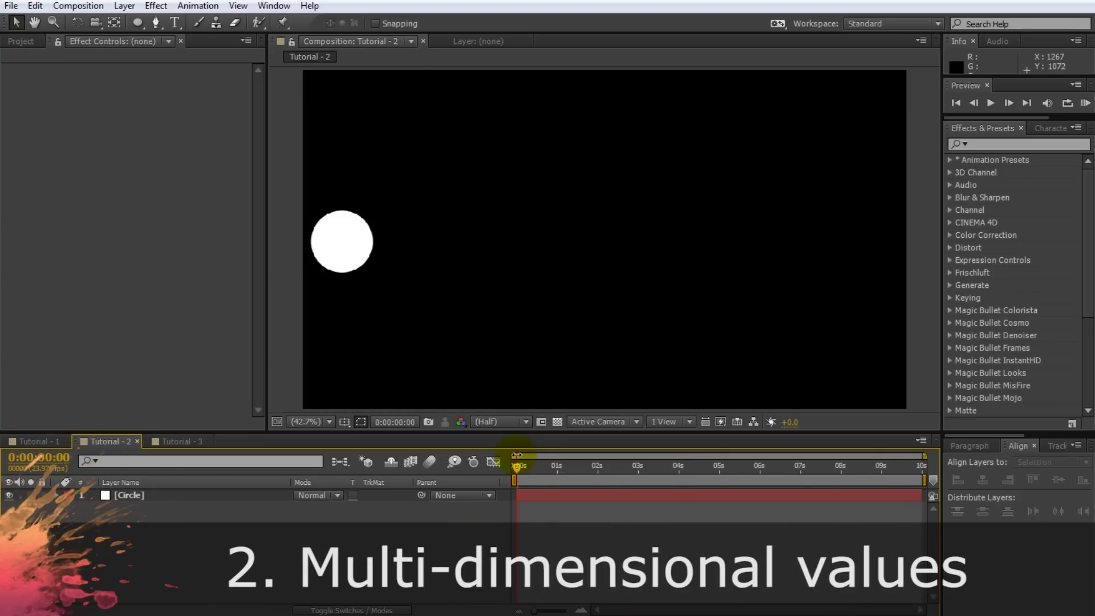
{"action": "left_click_drag", "start_coordinate": [517, 459], "coordinate": [374, 479]}
{"action": "left_click", "coordinate": [207, 498]}
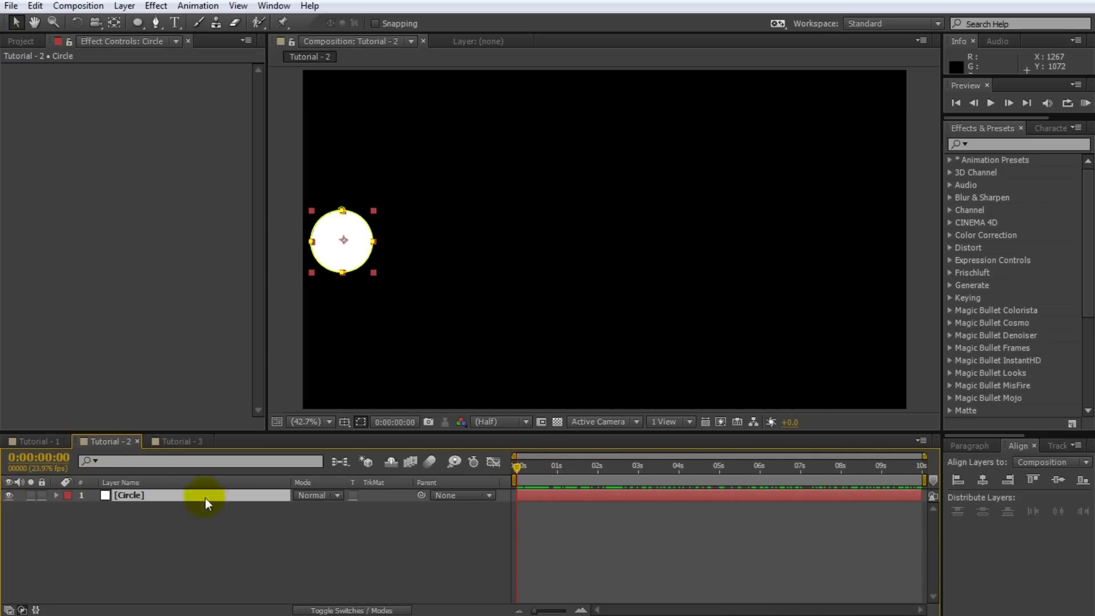
{"action": "key", "text": "u"}
{"action": "left_click", "coordinate": [516, 508]}
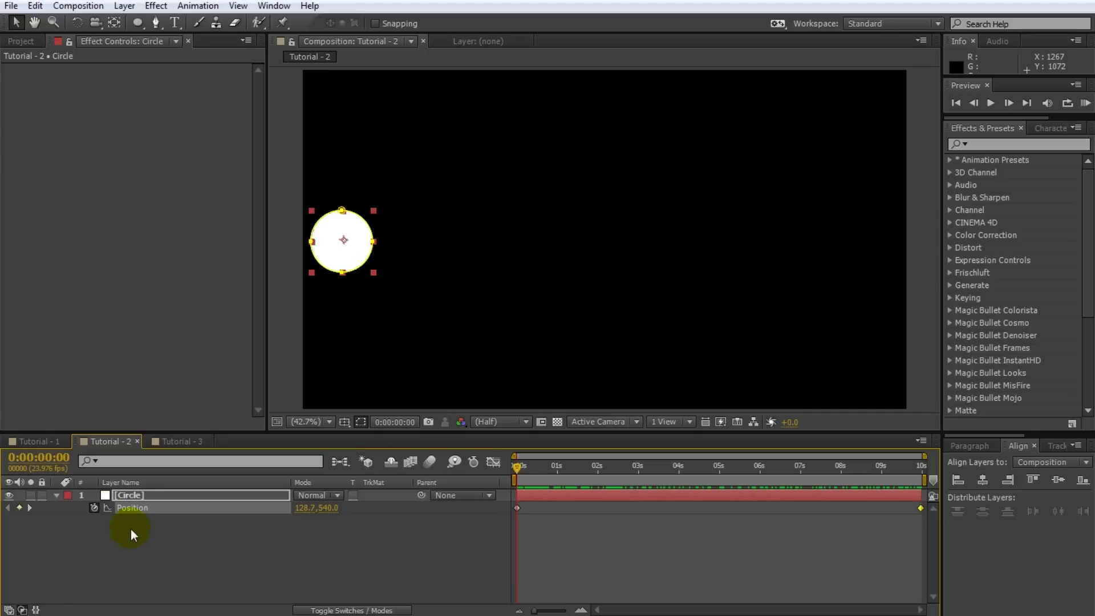
Step: Add a Position expression to the Circle layer that reads just value
{"action": "left_click", "coordinate": [94, 507], "text": "alt"}
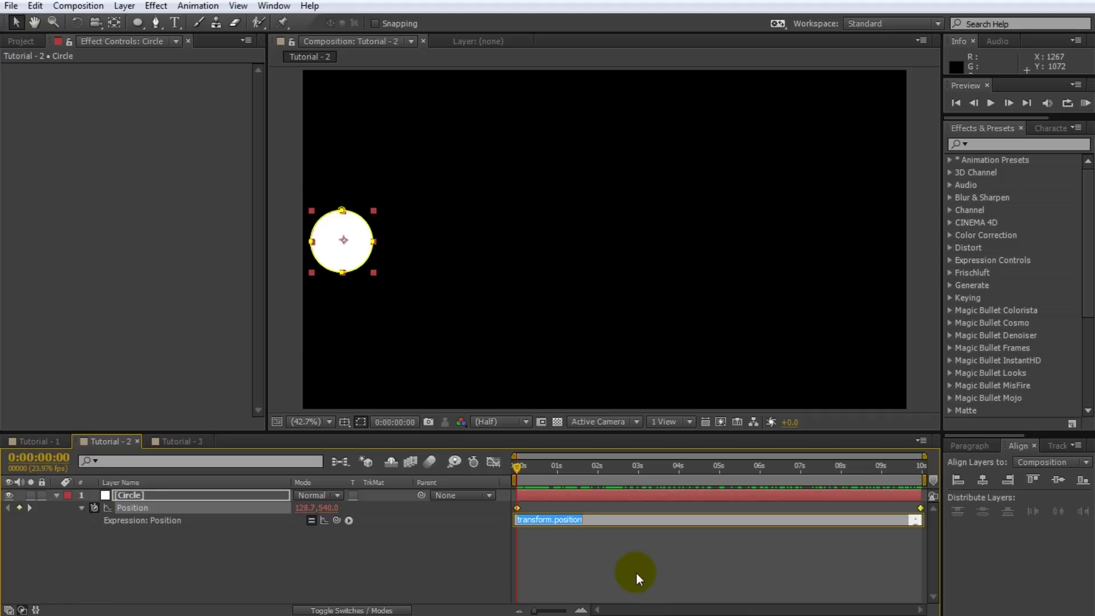
{"action": "type", "text": "value"}
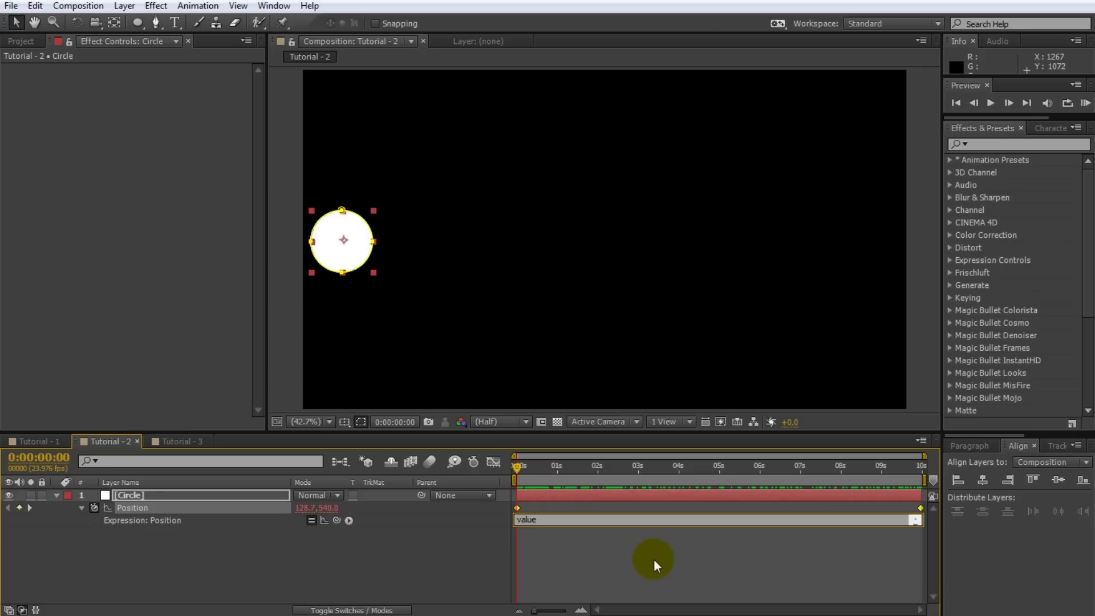
{"action": "left_click", "coordinate": [543, 558]}
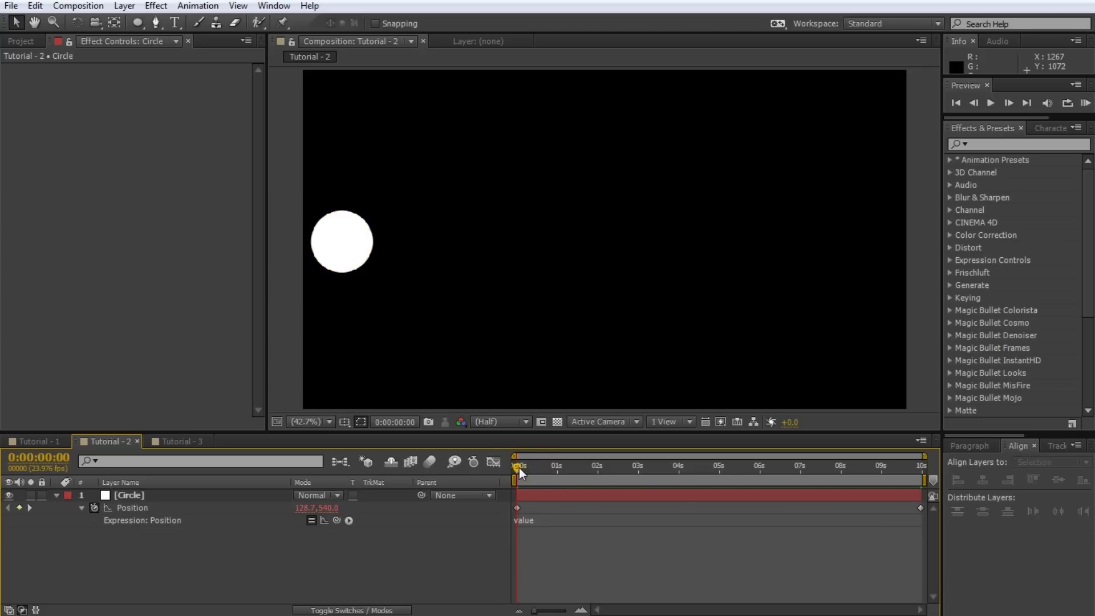
{"action": "left_click_drag", "start_coordinate": [519, 468], "coordinate": [454, 497]}
{"action": "left_click", "coordinate": [536, 516]}
Step: Set the Circle's Position X back to 128.7
{"action": "left_click", "coordinate": [311, 507]}
{"action": "type", "text": "128.7"}
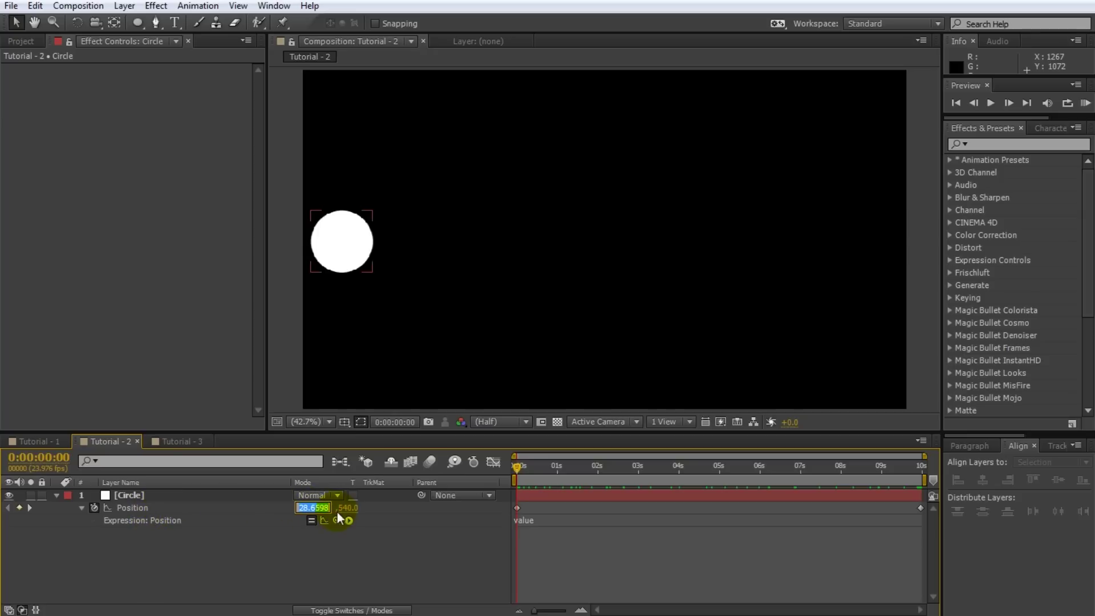
{"action": "left_click", "coordinate": [344, 510]}
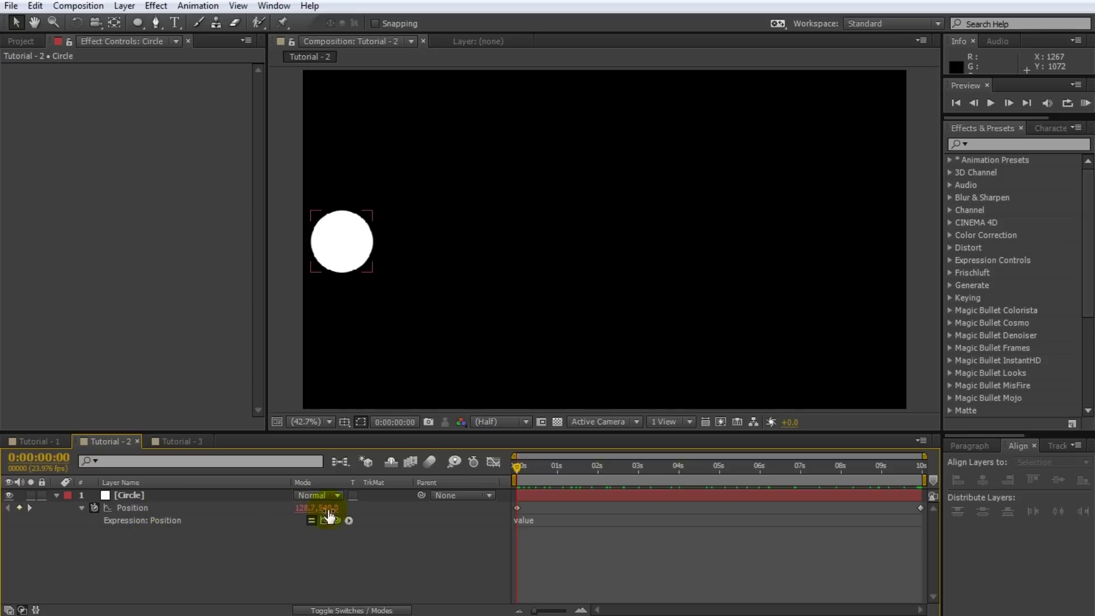
{"action": "left_click", "coordinate": [365, 506]}
{"action": "left_click", "coordinate": [552, 520]}
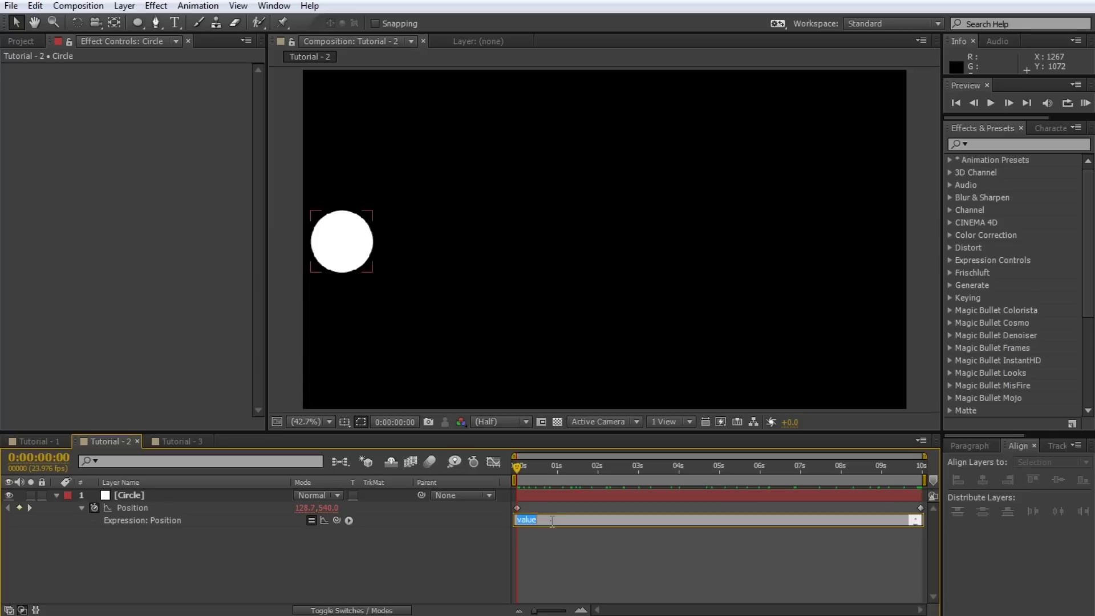
Step: Rewrite the Position expression as the array [value[0], value[1]]
{"action": "left_click", "coordinate": [338, 571]}
{"action": "key", "text": "BackSpace"}
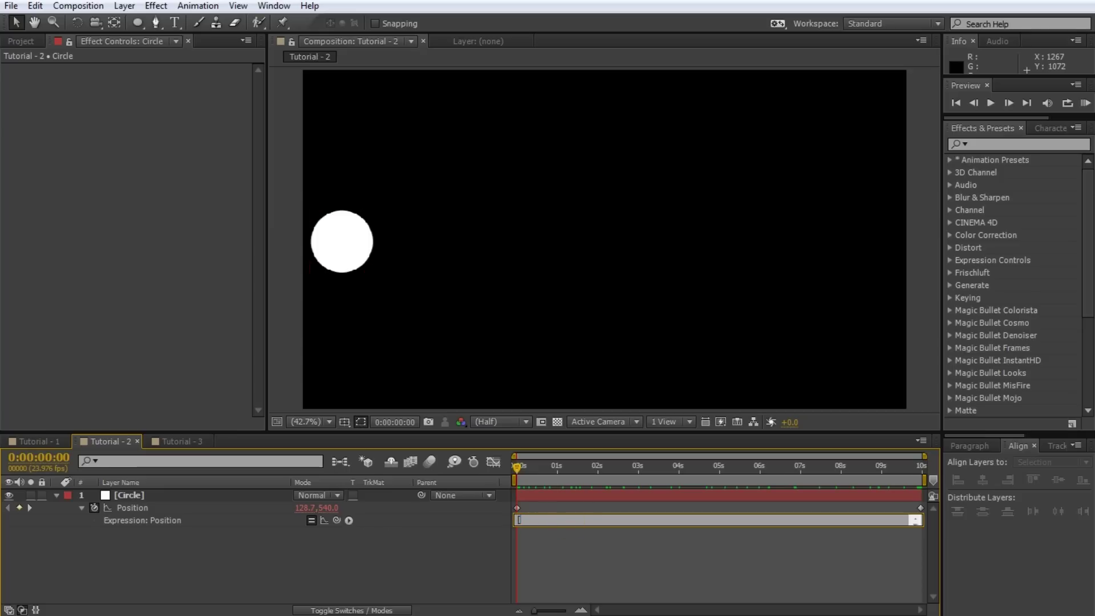
{"action": "type", "text": "[value[0], value[1]]"}
{"action": "double_click", "coordinate": [544, 519]}
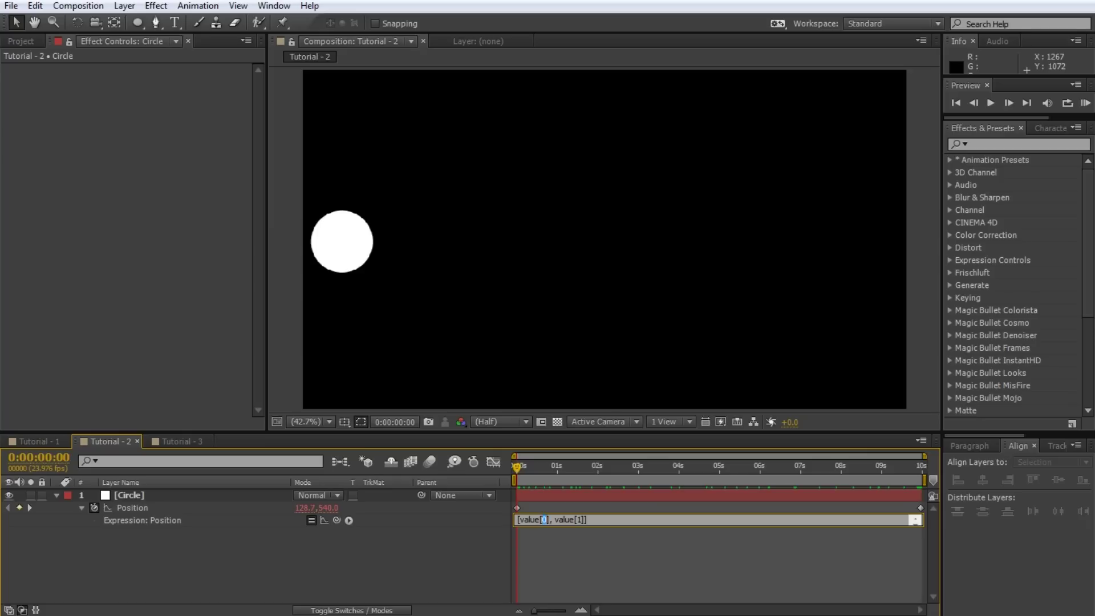
{"action": "double_click", "coordinate": [578, 519]}
{"action": "left_click", "coordinate": [583, 588]}
{"action": "left_click_drag", "start_coordinate": [518, 467], "coordinate": [515, 500]}
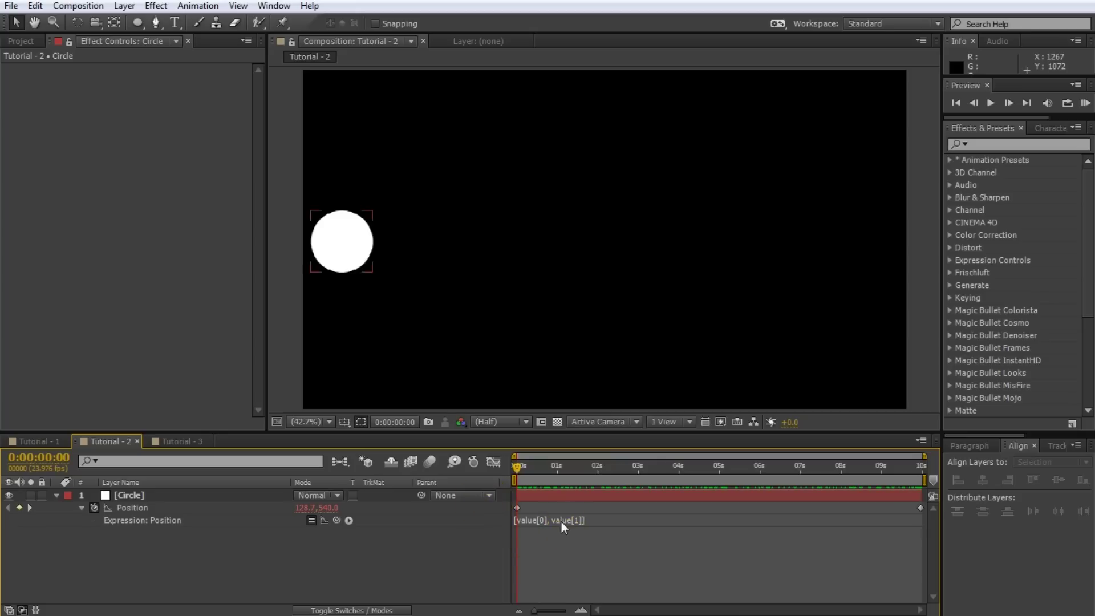
Step: Test a fixed Y of 100 in place of value[1], so the circle moves along the top
{"action": "left_click", "coordinate": [561, 520]}
{"action": "double_click", "coordinate": [578, 519]}
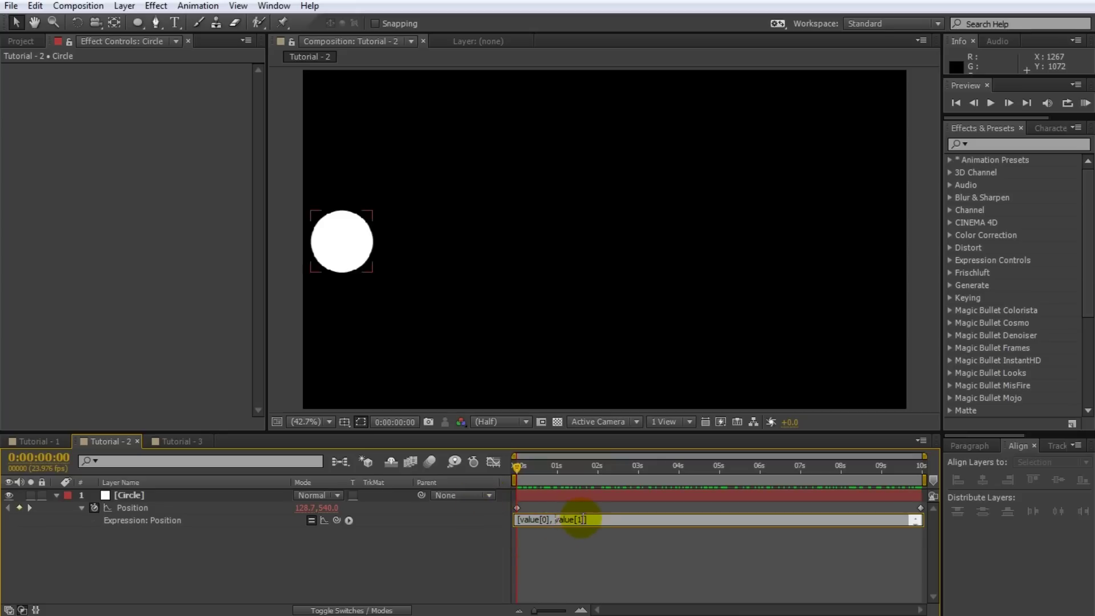
{"action": "left_click_drag", "start_coordinate": [555, 520], "coordinate": [585, 519]}
{"action": "type", "text": "100"}
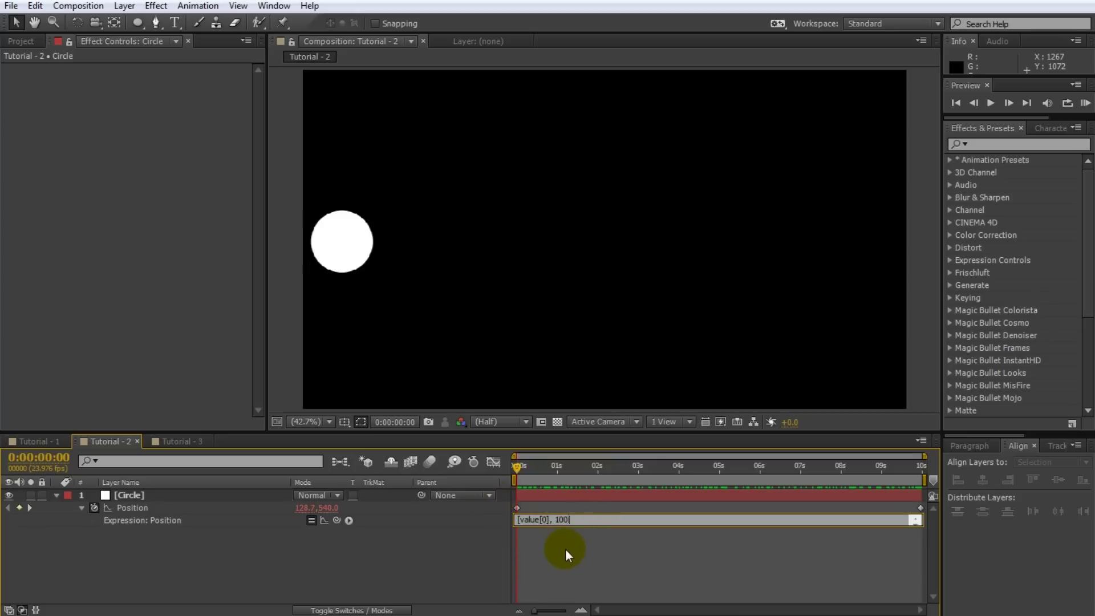
{"action": "left_click", "coordinate": [551, 545]}
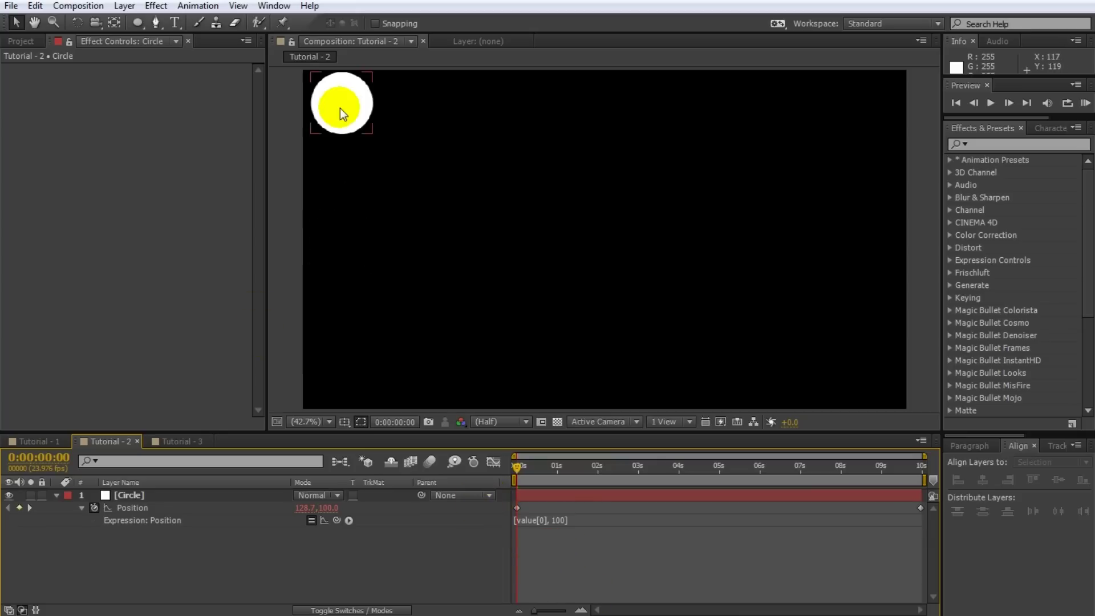
{"action": "left_click_drag", "start_coordinate": [517, 466], "coordinate": [513, 495]}
Step: Restore value[1] as the Y component and preview the circle's original path
{"action": "left_click", "coordinate": [542, 519]}
{"action": "left_click", "coordinate": [556, 519]}
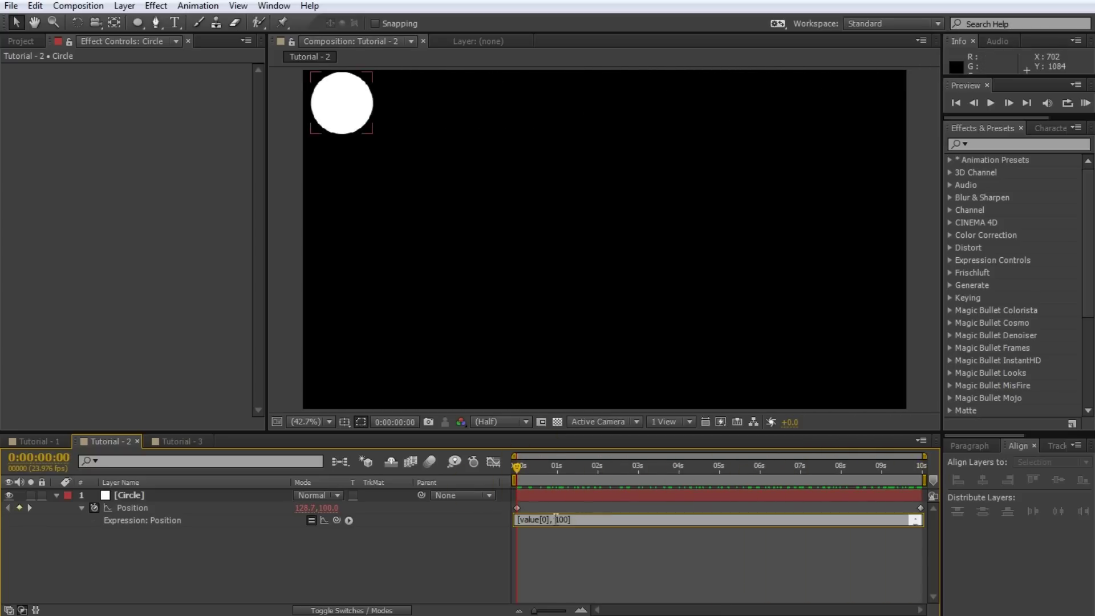
{"action": "double_click", "coordinate": [557, 519]}
{"action": "type", "text": "value[1]]"}
{"action": "left_click", "coordinate": [606, 574]}
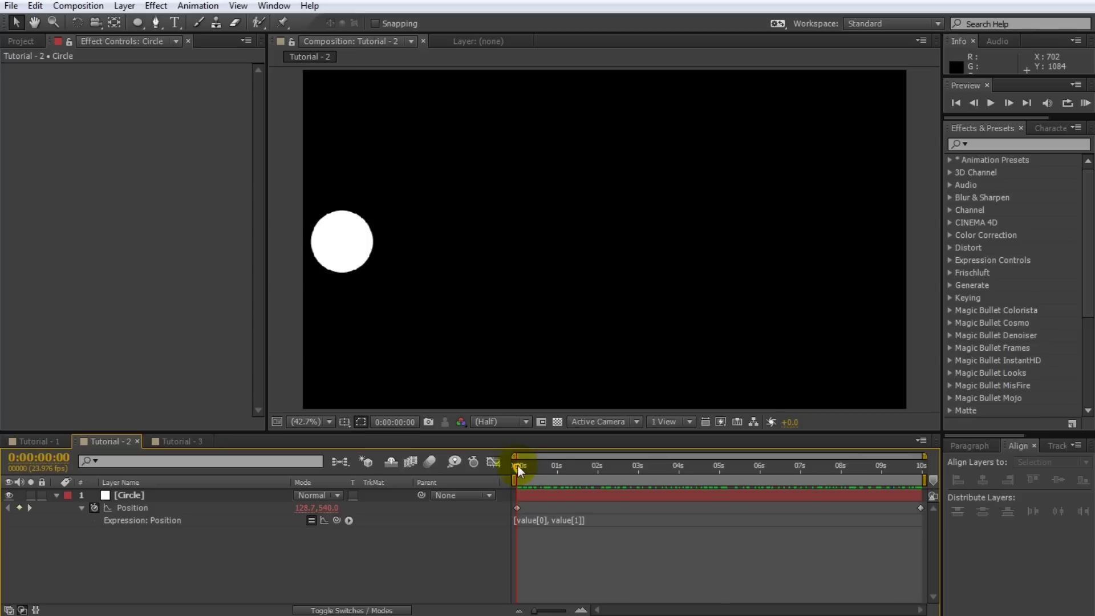
{"action": "mouse_move", "coordinate": [518, 464]}
{"action": "left_mouse_down"}
{"action": "mouse_move", "coordinate": [784, 467]}
{"action": "mouse_move", "coordinate": [507, 473]}
{"action": "left_mouse_up"}
Step: Add + Math.sin(time) * 100 to the Position Y value and preview the bobbing
{"action": "left_click", "coordinate": [703, 508]}
{"action": "left_click", "coordinate": [584, 520]}
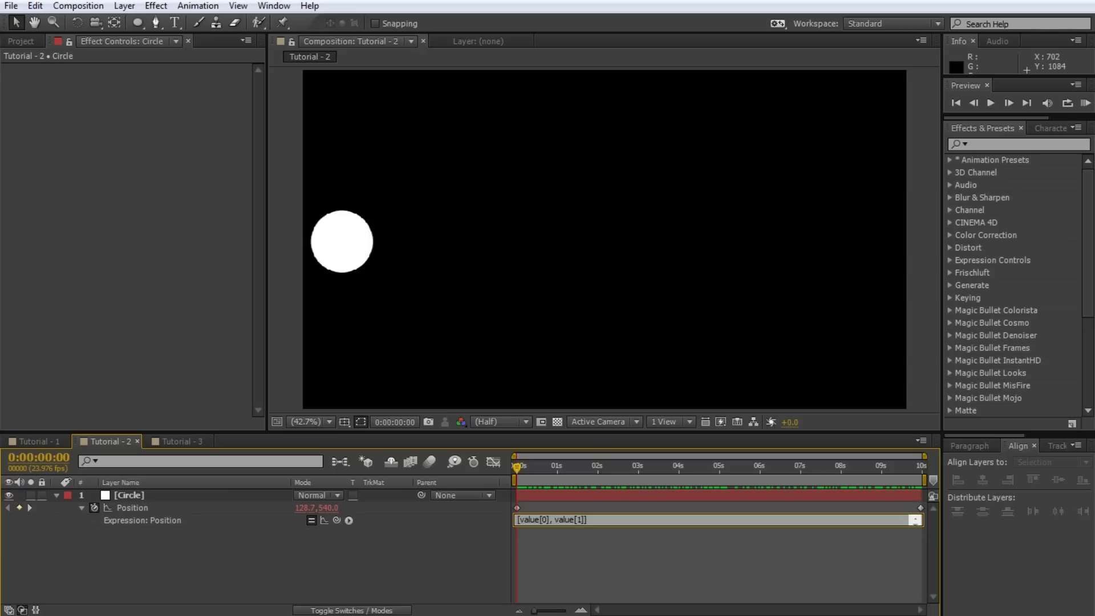
{"action": "type", "text": "+ Math.sin(time) * 100"}
{"action": "left_click", "coordinate": [628, 555]}
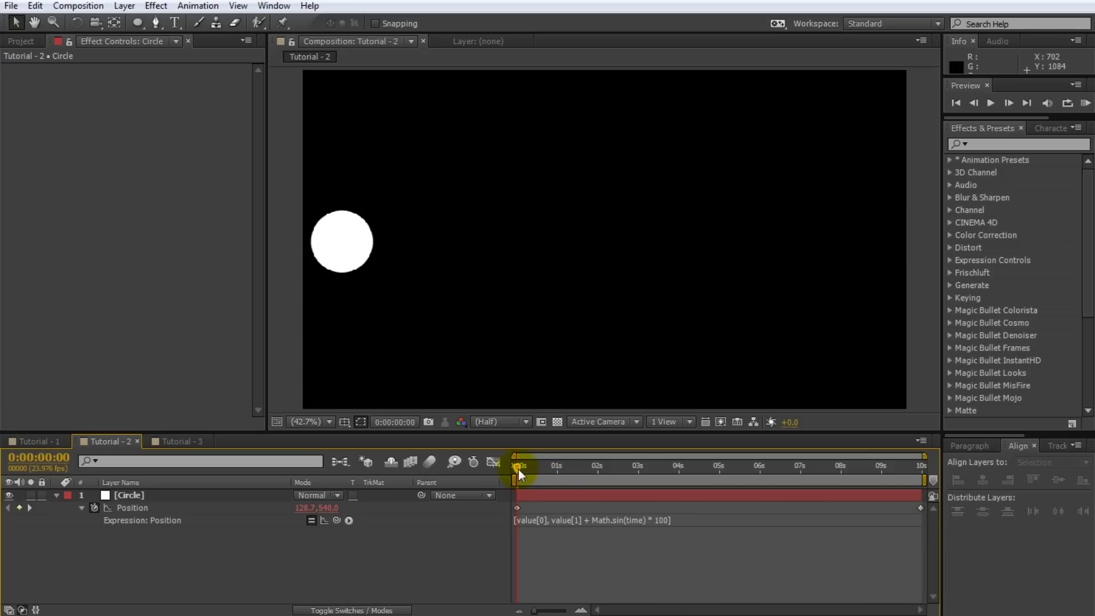
{"action": "left_click_drag", "start_coordinate": [518, 469], "coordinate": [842, 478]}
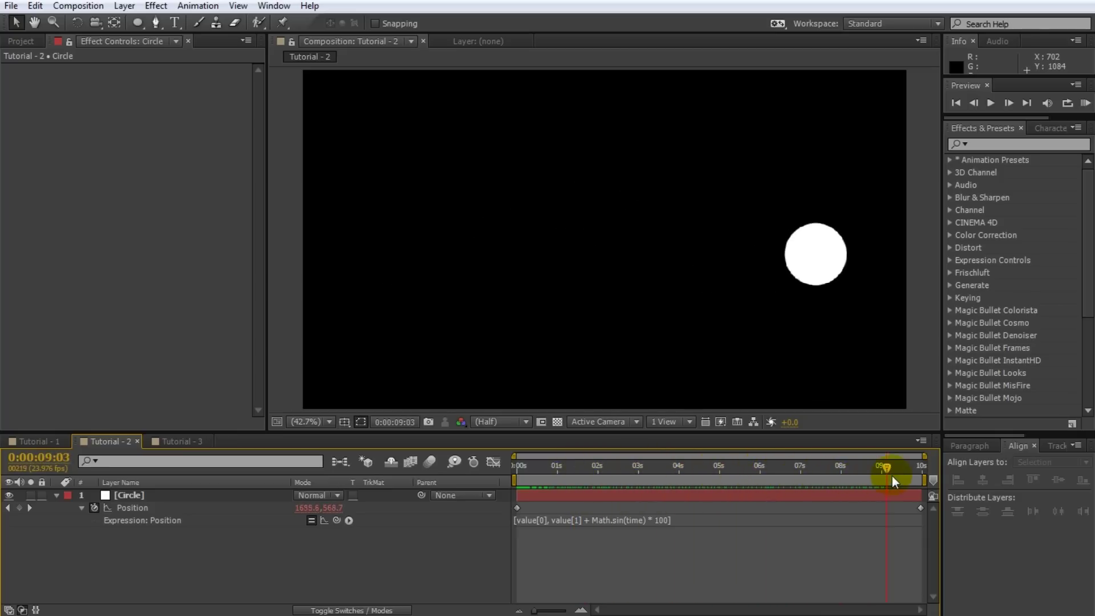
{"action": "left_click_drag", "start_coordinate": [892, 476], "coordinate": [934, 472]}
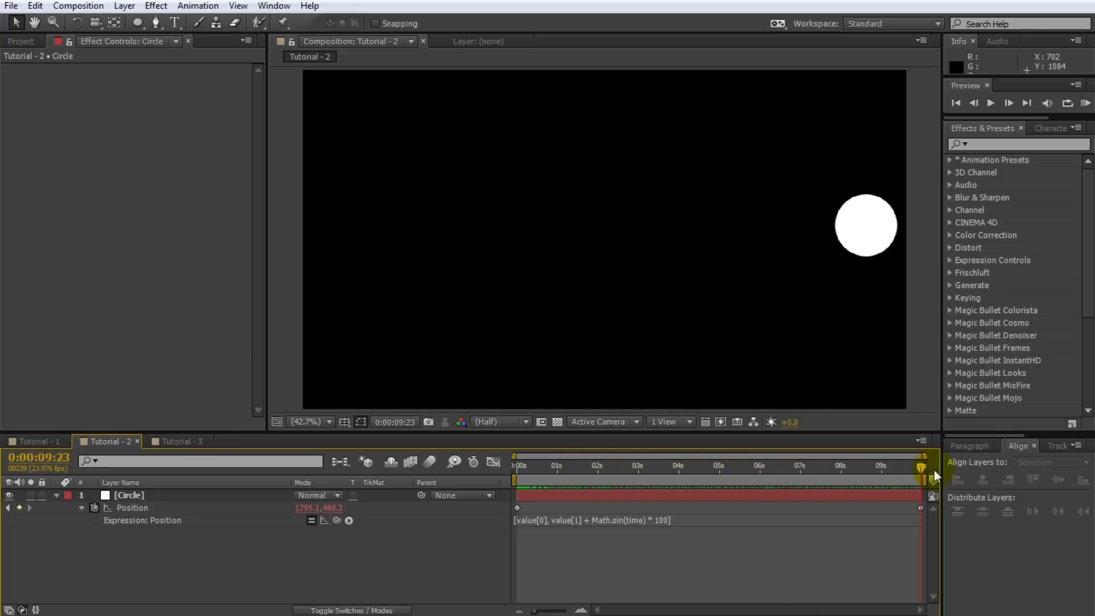
{"action": "left_click_drag", "start_coordinate": [914, 471], "coordinate": [516, 483]}
Step: Change the sine term to Math.sin(time * 2) * 200 for faster, larger bobbing
{"action": "left_click", "coordinate": [546, 517]}
{"action": "left_click", "coordinate": [641, 519]}
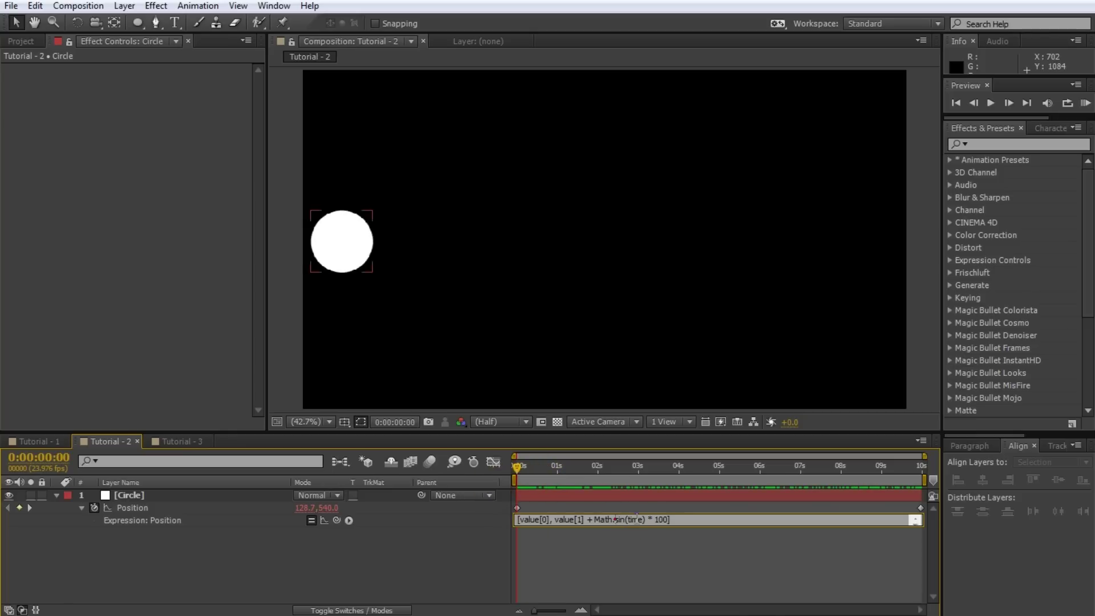
{"action": "type", "text": "* 2"}
{"action": "key", "text": "Delete"}
{"action": "type", "text": "2"}
{"action": "left_click", "coordinate": [692, 568]}
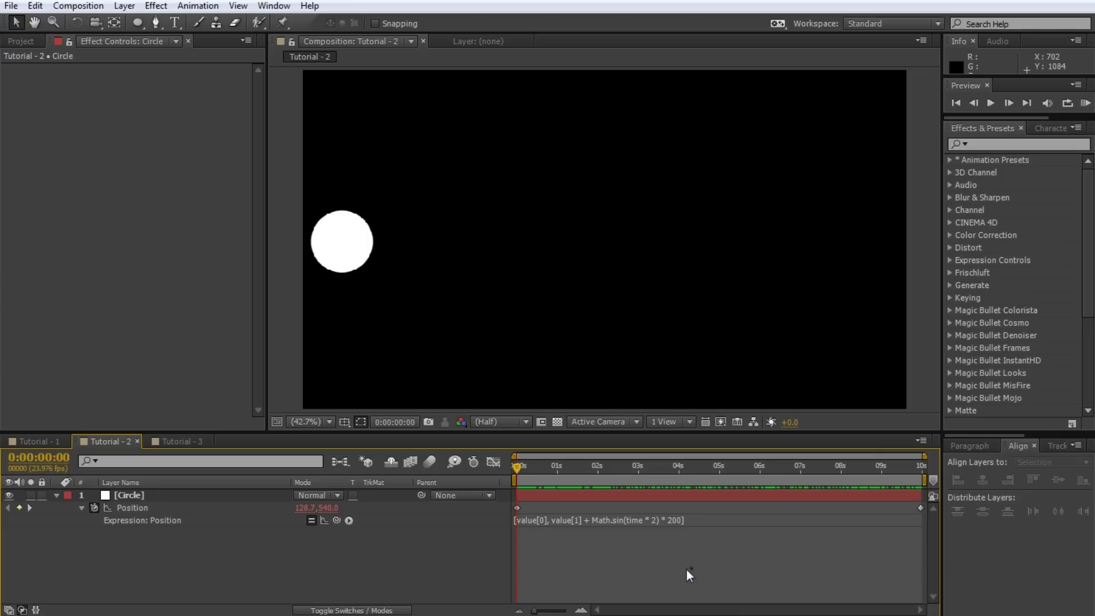
{"action": "left_click_drag", "start_coordinate": [508, 463], "coordinate": [512, 495]}
{"action": "double_click", "coordinate": [681, 521]}
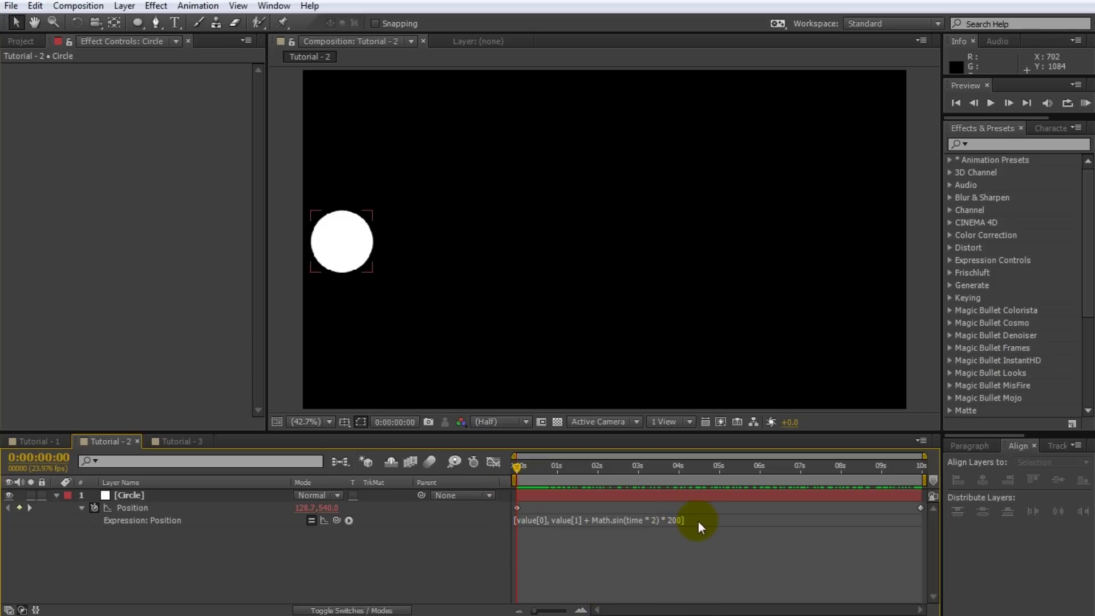
Step: Replace the Position expression with wiggle(1, 100) and preview it
{"action": "left_click", "coordinate": [700, 519]}
{"action": "left_click_drag", "start_coordinate": [700, 520], "coordinate": [385, 522]}
{"action": "type", "text": "w"}
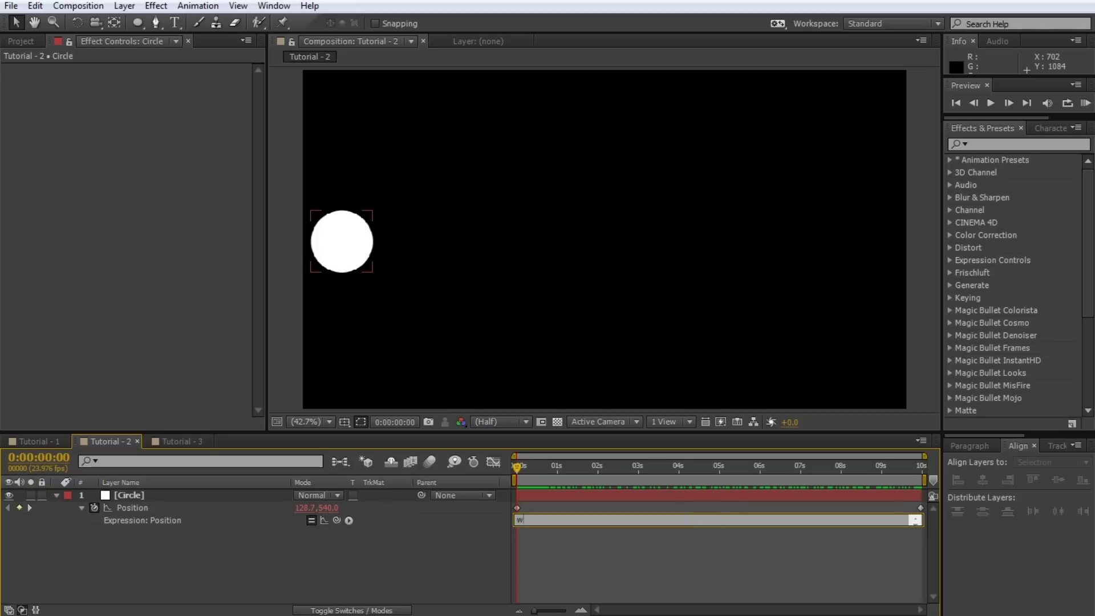
{"action": "type", "text": "iggle(1, 100)"}
{"action": "left_click", "coordinate": [563, 542]}
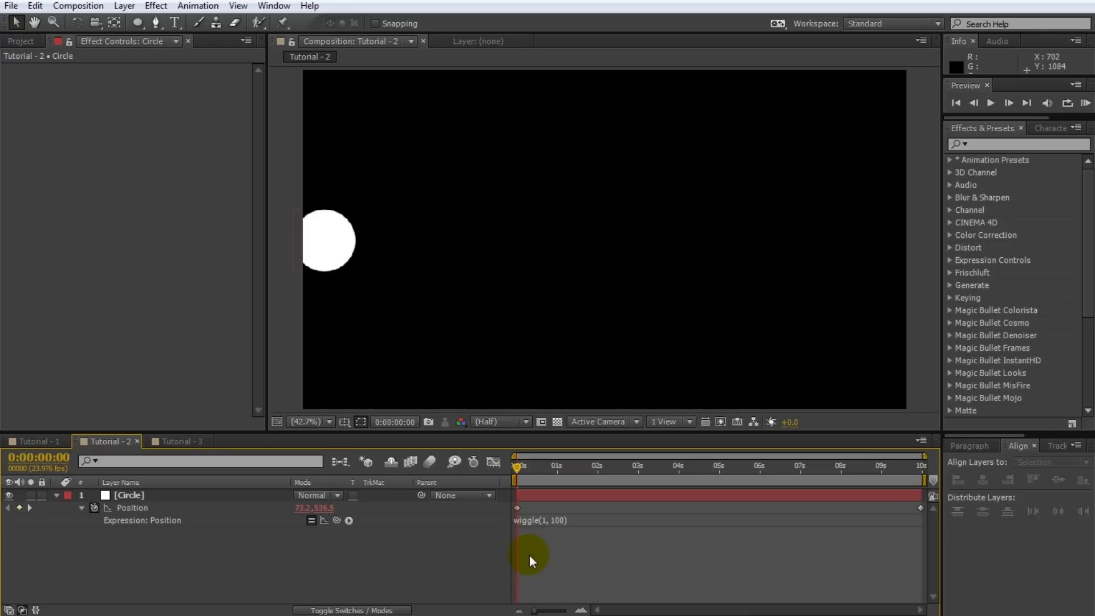
{"action": "key", "text": "space"}
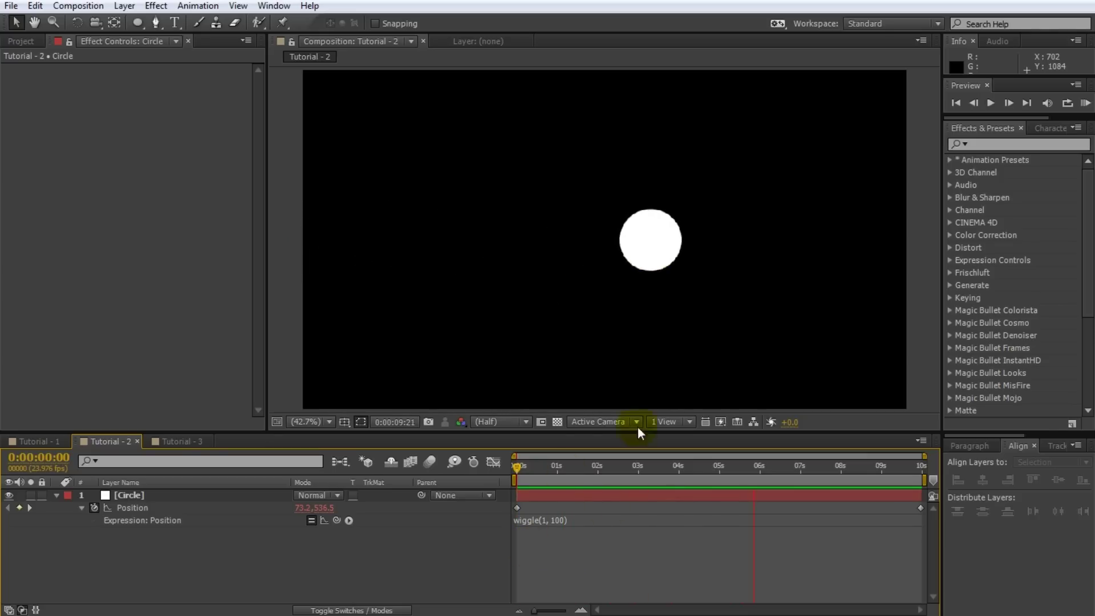
{"action": "left_click", "coordinate": [582, 555]}
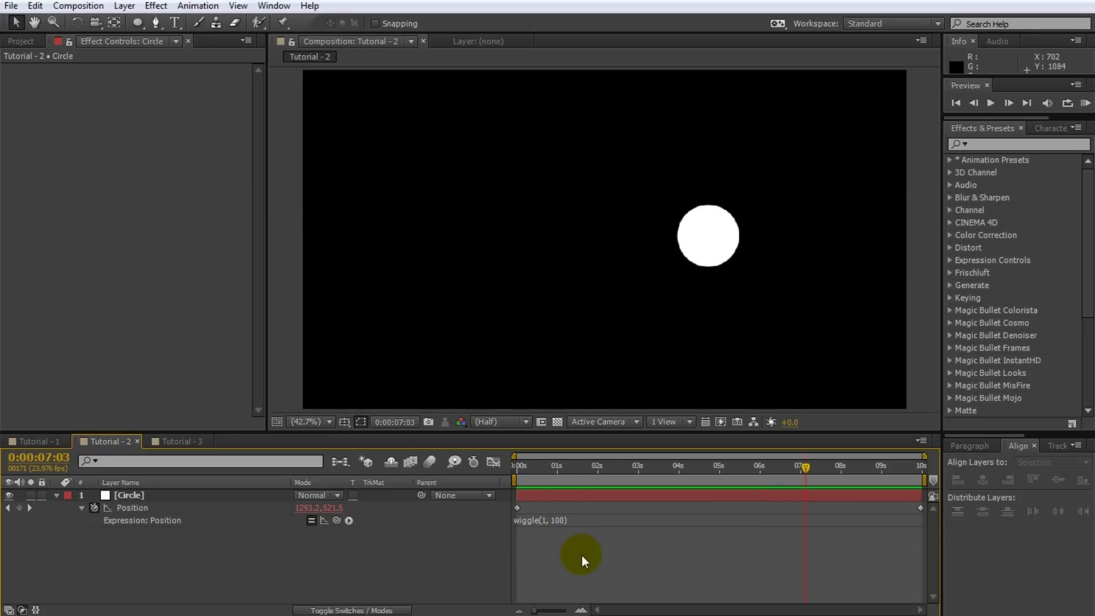
Step: Raise the wiggle amount to 400, making it wiggle(1, 400), and preview
{"action": "left_click", "coordinate": [550, 521]}
{"action": "left_click_drag", "start_coordinate": [552, 520], "coordinate": [556, 519]}
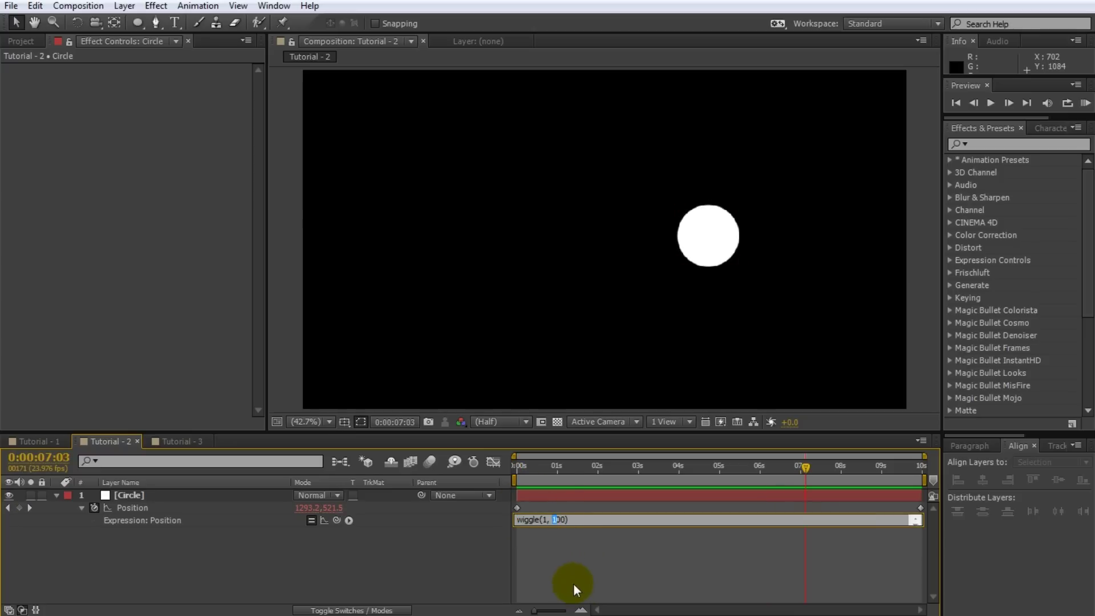
{"action": "type", "text": "4"}
{"action": "left_click", "coordinate": [593, 558]}
{"action": "left_click_drag", "start_coordinate": [552, 471], "coordinate": [499, 470]}
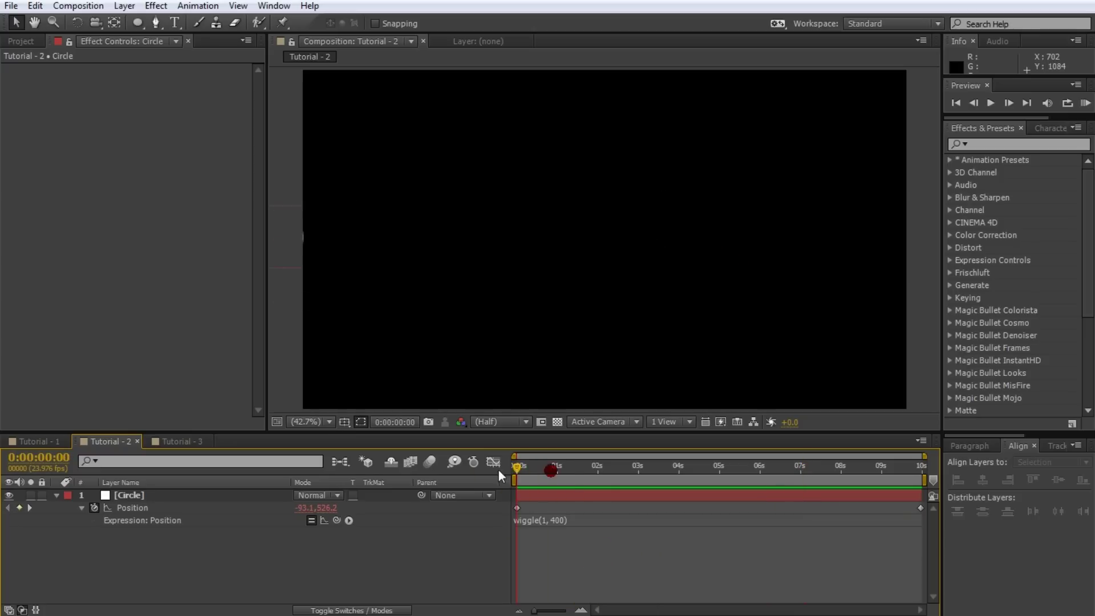
{"action": "left_click", "coordinate": [610, 577]}
{"action": "key", "text": "space"}
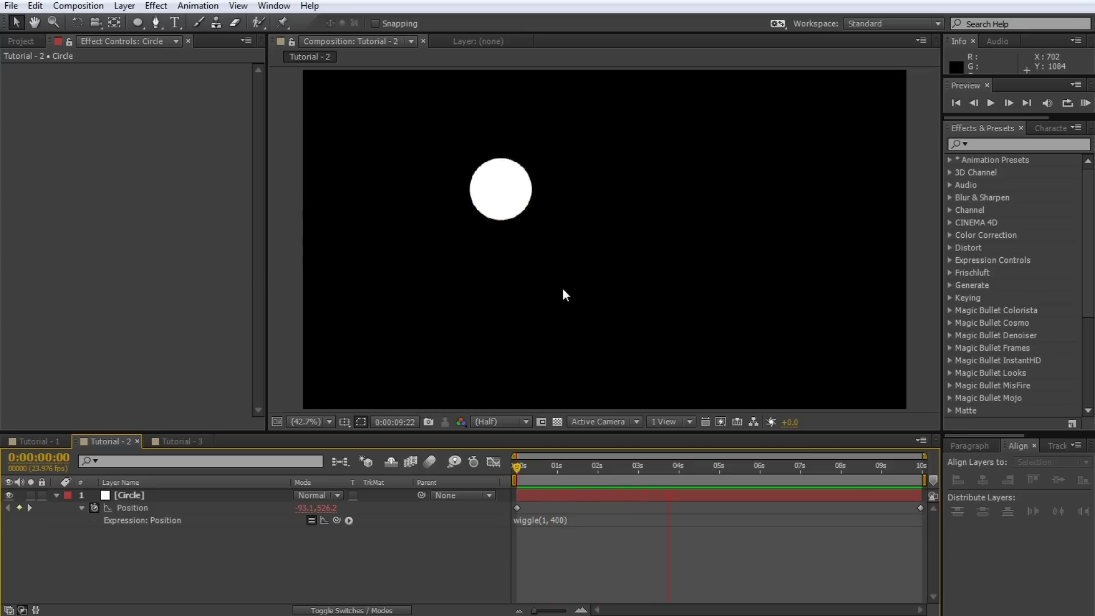
{"action": "left_click", "coordinate": [793, 466]}
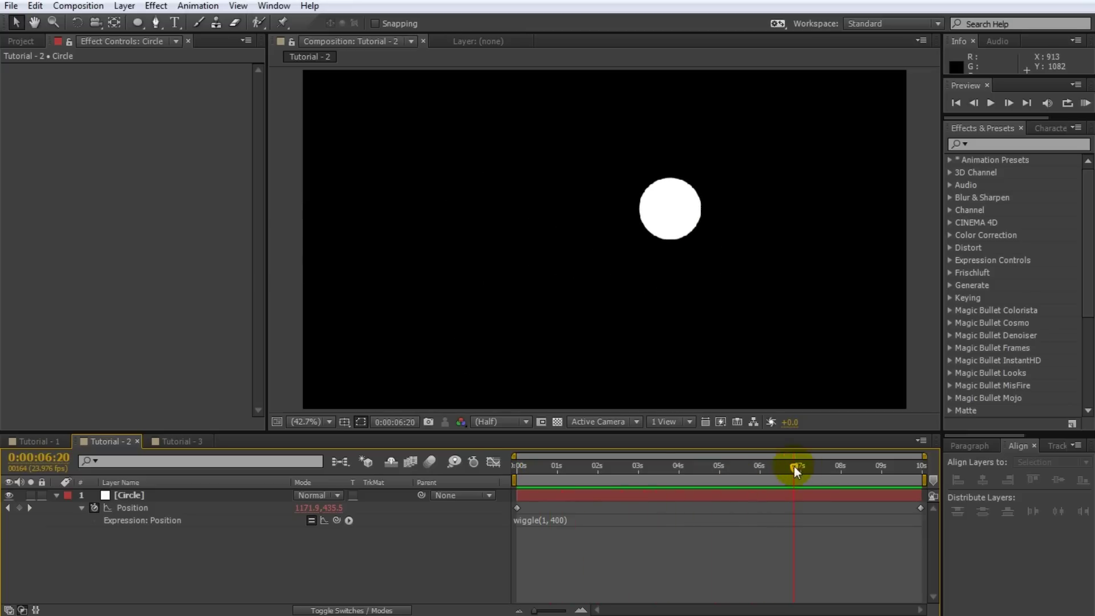
{"action": "key", "text": "Home"}
Step: Change the wiggle frequency to 5 for wiggle(5, 400) and preview
{"action": "left_click", "coordinate": [545, 519]}
{"action": "double_click", "coordinate": [544, 520]}
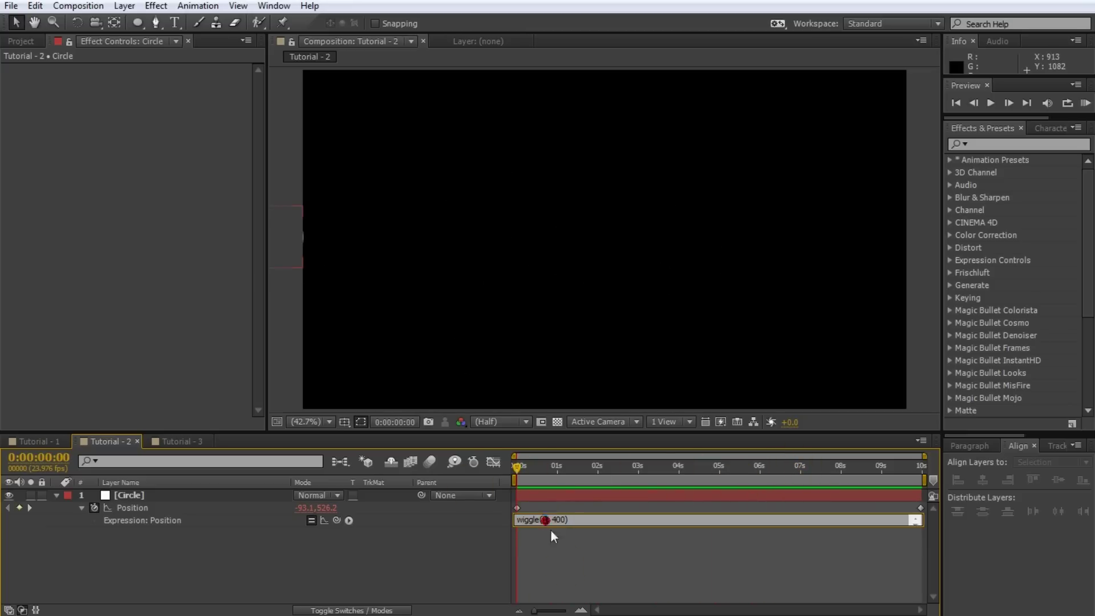
{"action": "type", "text": "5"}
{"action": "left_click", "coordinate": [570, 558]}
{"action": "key", "text": "space"}
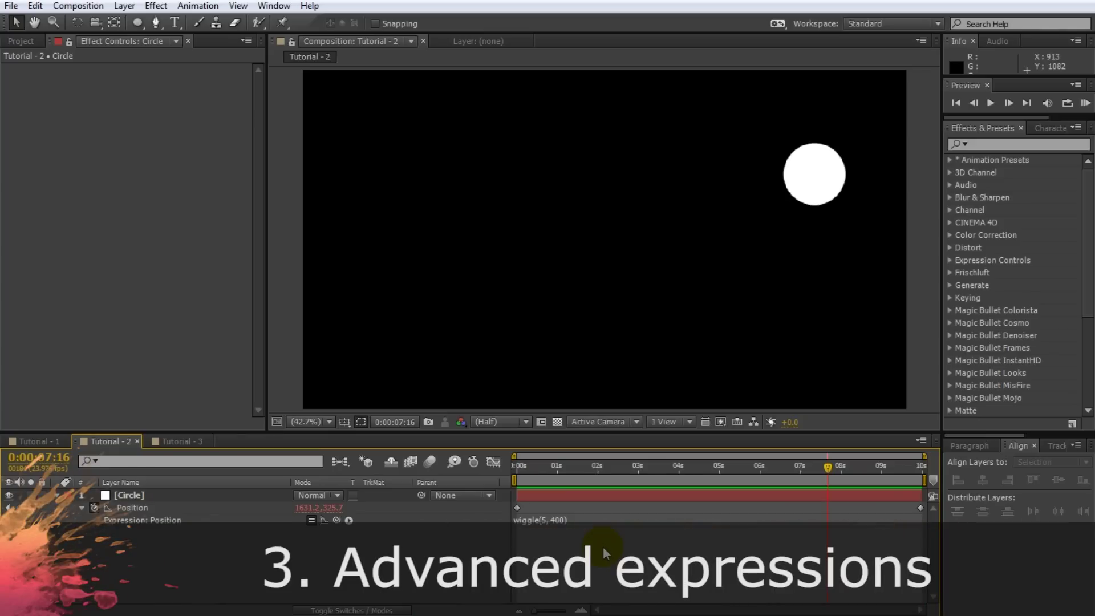
Step: In the Tutorial - 3 composition, go to the first frame and reveal every circle's Position property
{"action": "left_click", "coordinate": [190, 440]}
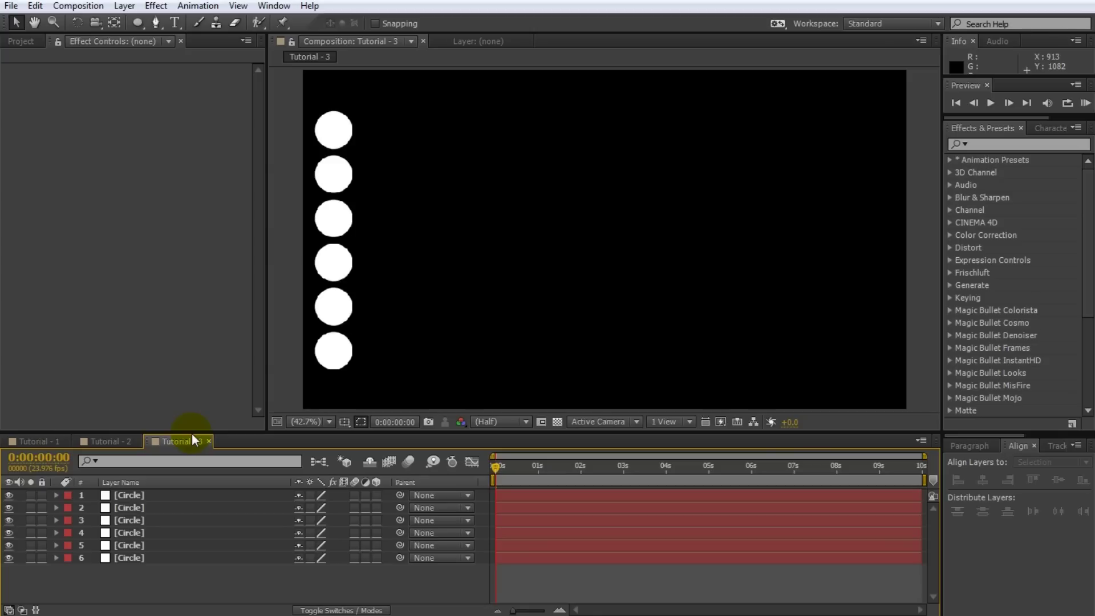
{"action": "left_click_drag", "start_coordinate": [494, 470], "coordinate": [172, 506]}
{"action": "left_click", "coordinate": [151, 496]}
{"action": "key", "text": "ctrl+a"}
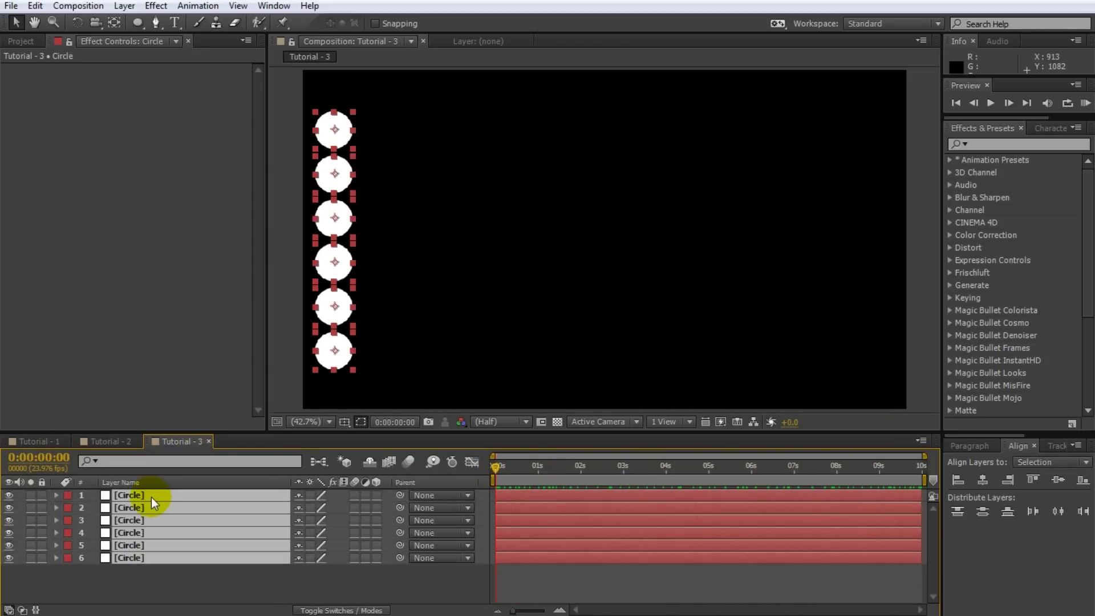
{"action": "key", "text": "u"}
{"action": "key", "text": "F2"}
Step: Give layer 1's Position the expression wiggle(1, 400)
{"action": "left_click", "coordinate": [94, 508], "text": "alt"}
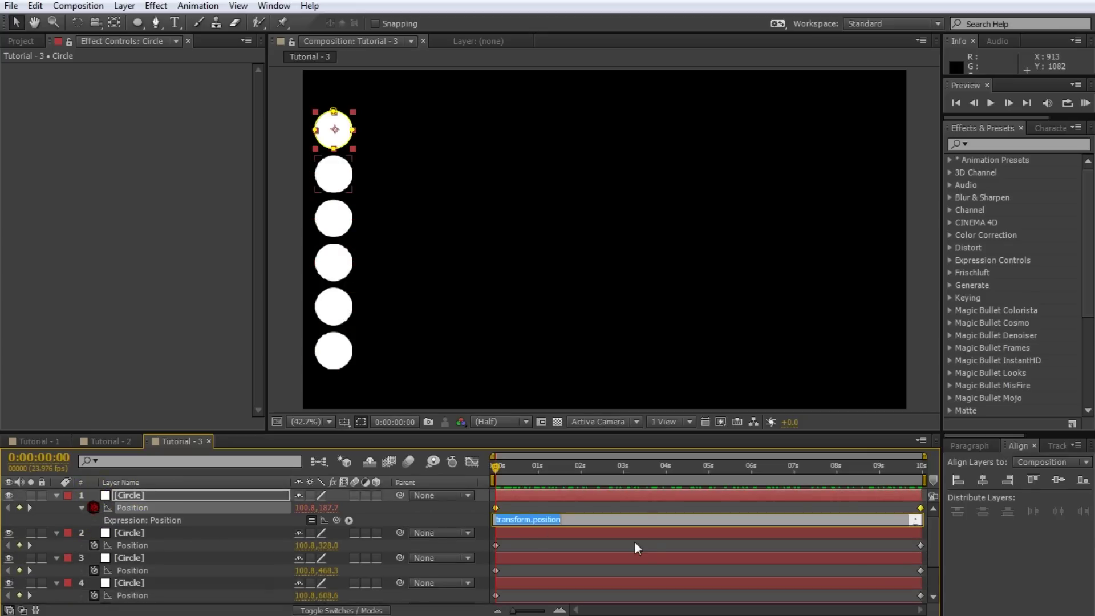
{"action": "type", "text": "wiggle(1, "}
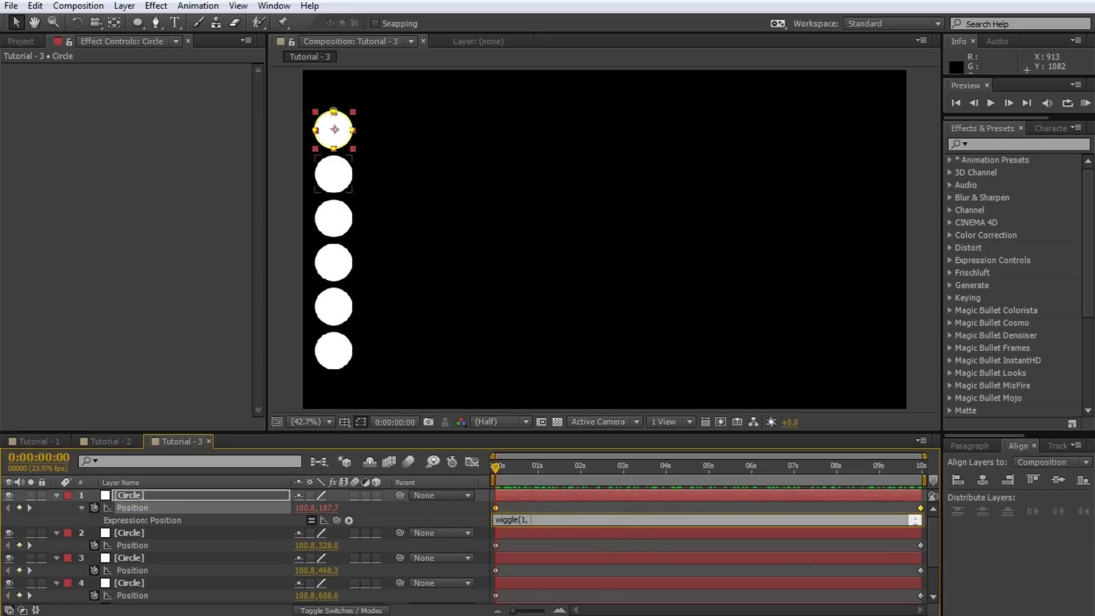
{"action": "type", "text": "400)"}
{"action": "left_click", "coordinate": [440, 522]}
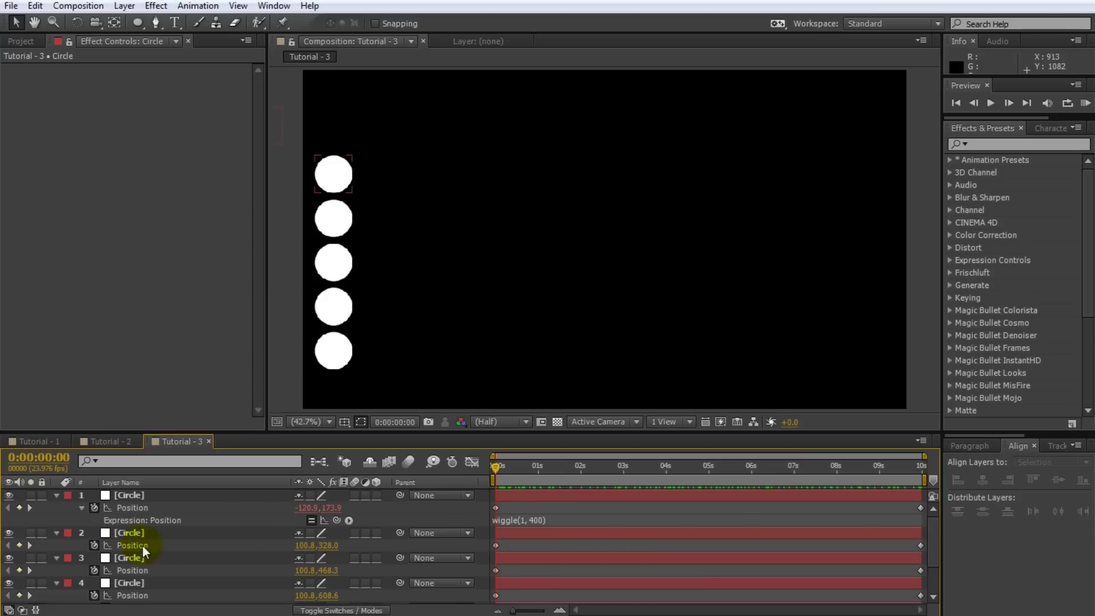
Step: Paste the wiggle(1, 400) expression into the Position of layers 2 through 6
{"action": "left_click", "coordinate": [94, 545], "text": "alt"}
{"action": "type", "text": "wiggle(1, 400)"}
{"action": "left_click", "coordinate": [97, 583], "text": "alt"}
{"action": "type", "text": "wiggle(1, 400)"}
{"action": "left_click", "coordinate": [94, 545], "text": "alt"}
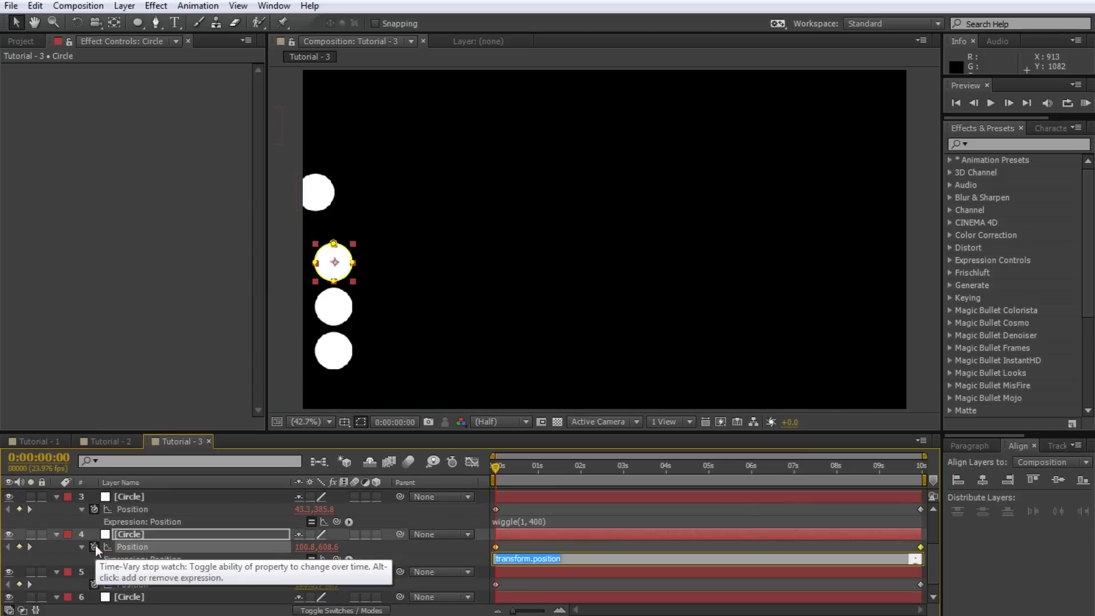
{"action": "type", "text": "wiggle(1, 400)"}
{"action": "left_click", "coordinate": [92, 570], "text": "alt"}
{"action": "key", "text": "ctrl+v"}
{"action": "left_click", "coordinate": [94, 597], "text": "alt"}
{"action": "key", "text": "ctrl+v"}
Step: Collapse all layers' properties, deselect them and preview the wiggling circles
{"action": "key", "text": "ctrl+a"}
{"action": "key", "text": "u"}
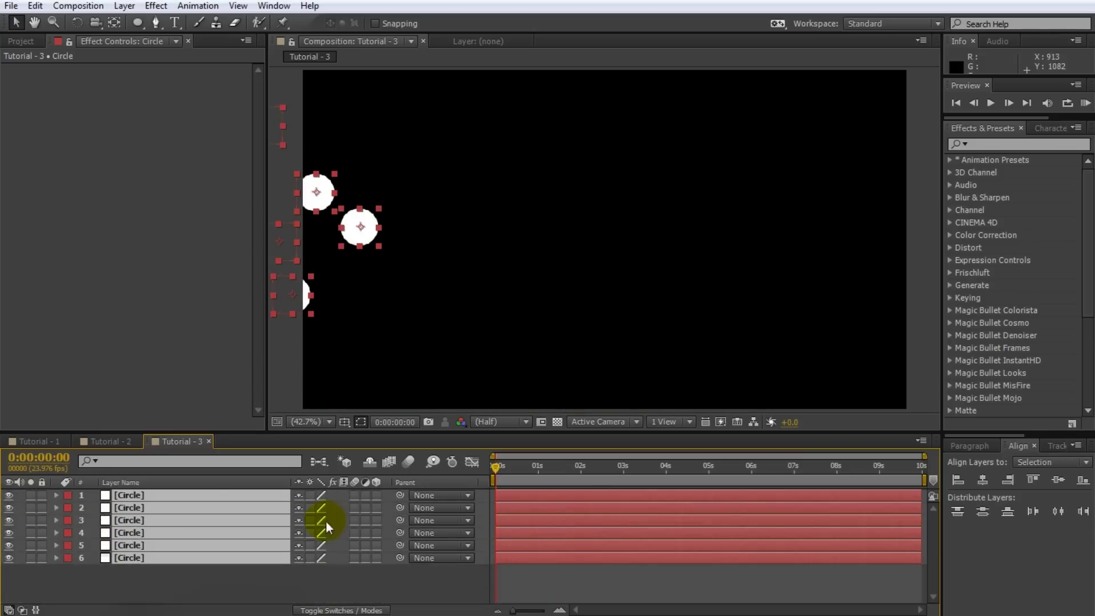
{"action": "left_click", "coordinate": [433, 570]}
{"action": "key", "text": "KP_0"}
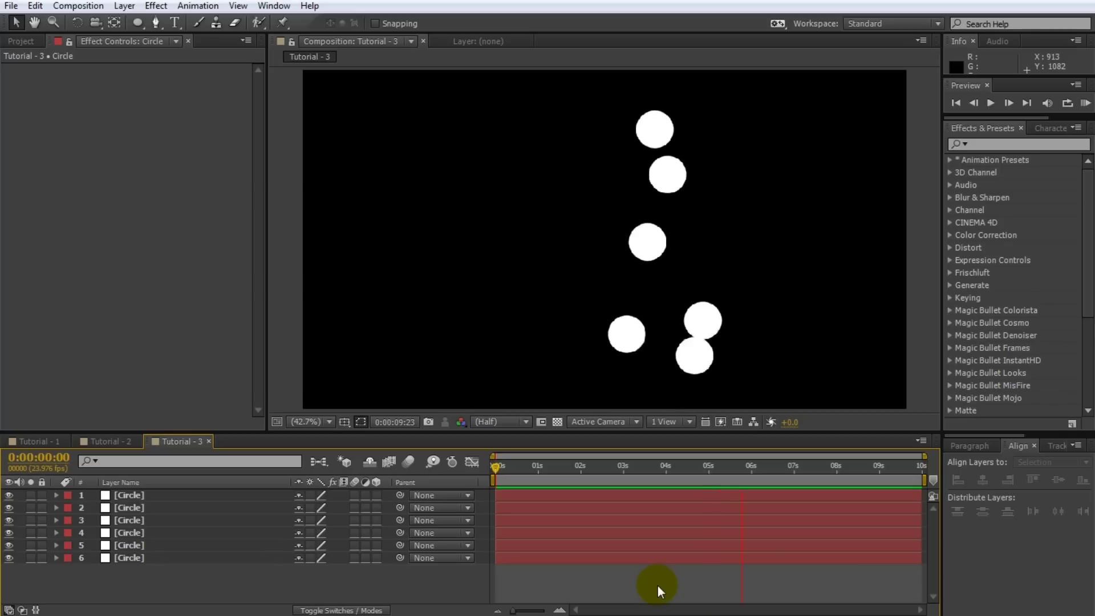
{"action": "left_click_drag", "start_coordinate": [773, 469], "coordinate": [640, 494]}
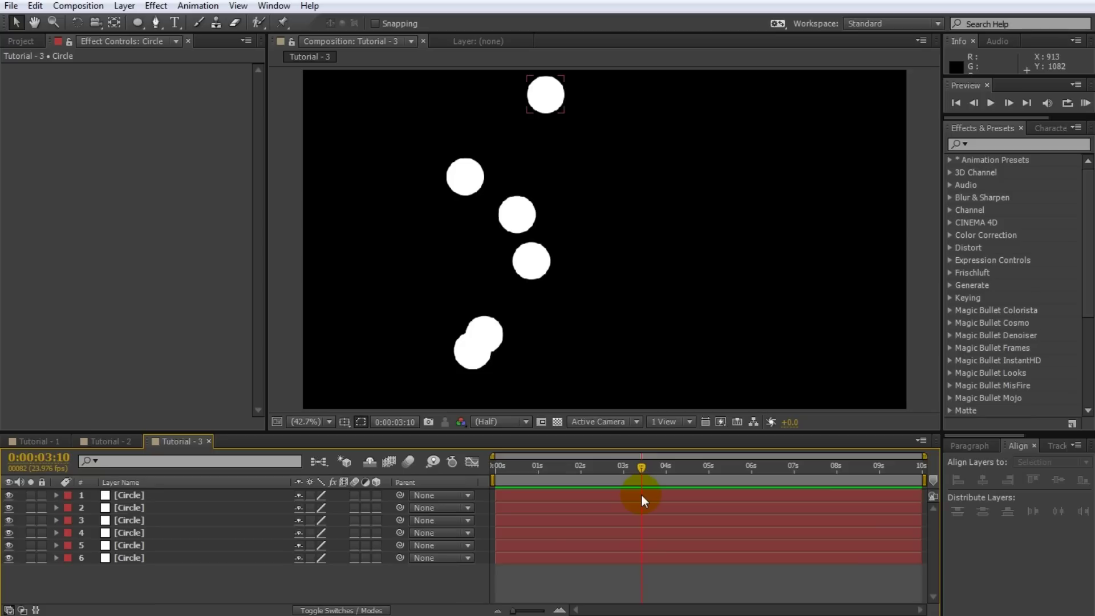
{"action": "left_click", "coordinate": [175, 495]}
Step: Apply the Hue/Saturation effect to the top circle and turn on Colorize
{"action": "left_click", "coordinate": [992, 144]}
{"action": "type", "text": "hue"}
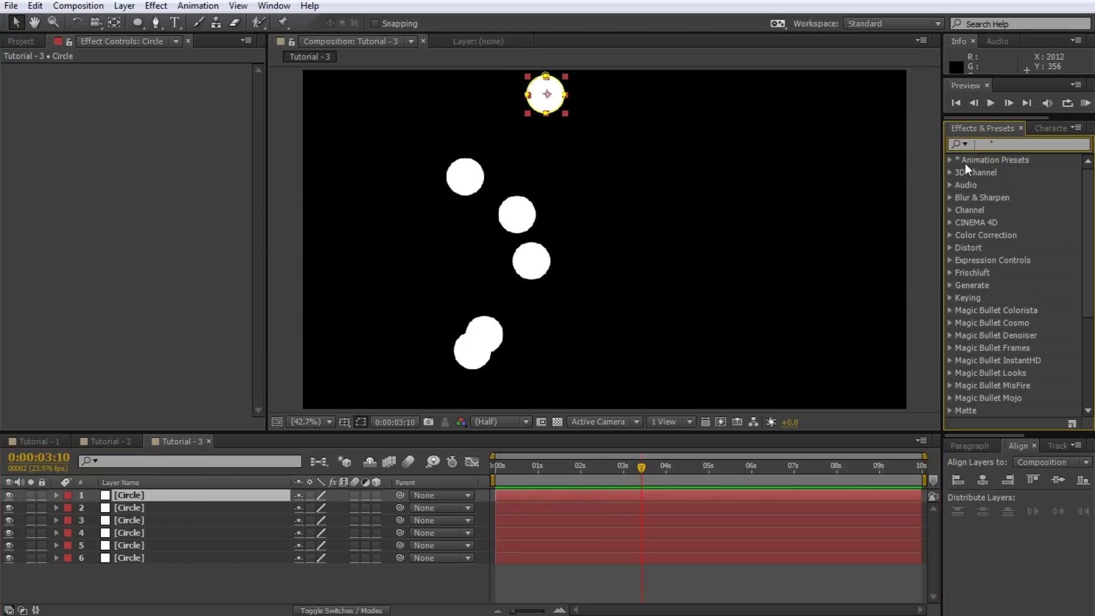
{"action": "left_click", "coordinate": [959, 147]}
{"action": "double_click", "coordinate": [997, 222]}
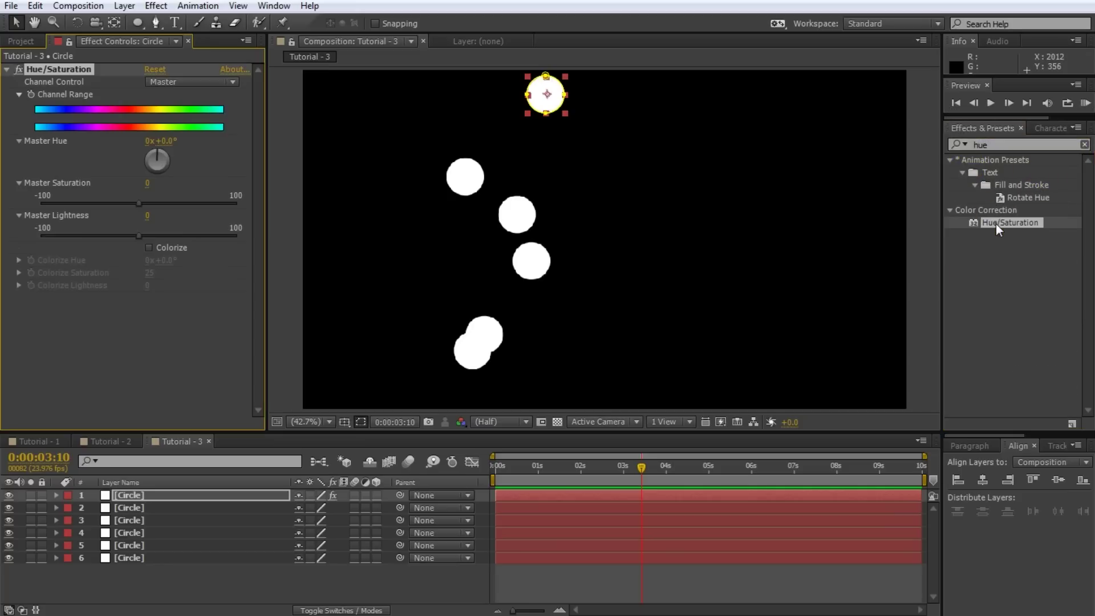
{"action": "left_click", "coordinate": [101, 222]}
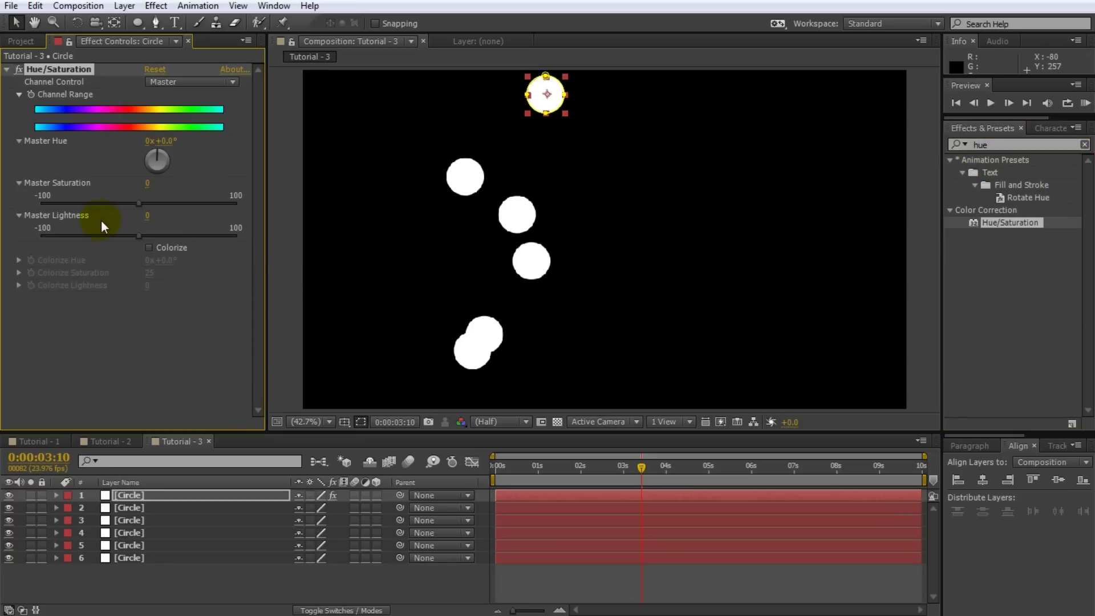
{"action": "left_click", "coordinate": [149, 248]}
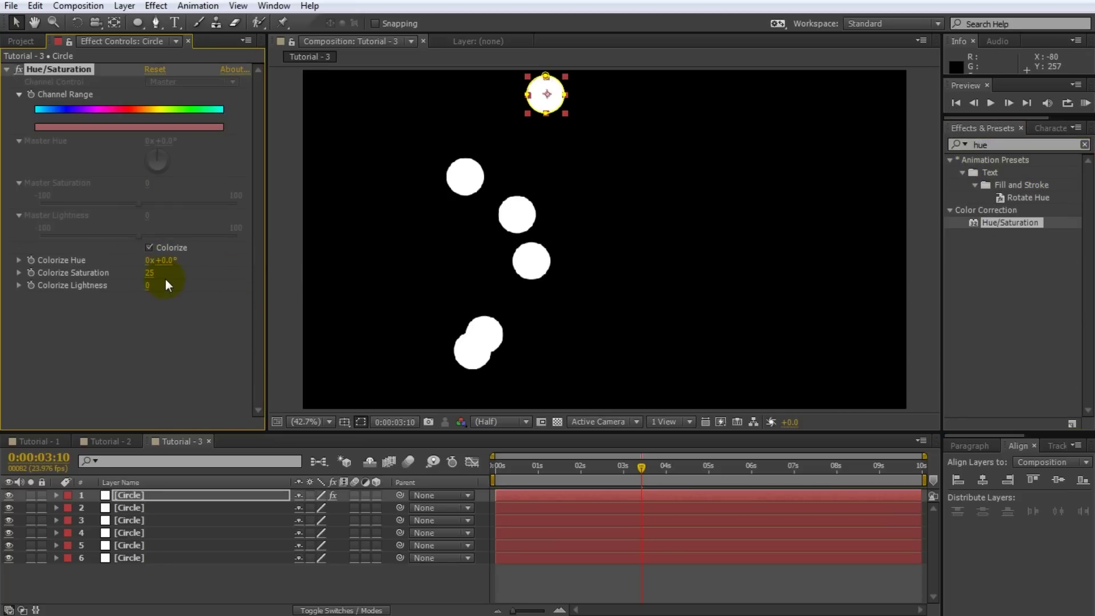
Step: Set Lightness to -50 and Saturation to 100, then shift Colorize Hue from 0 toward green
{"action": "left_click_drag", "start_coordinate": [162, 265], "coordinate": [193, 273]}
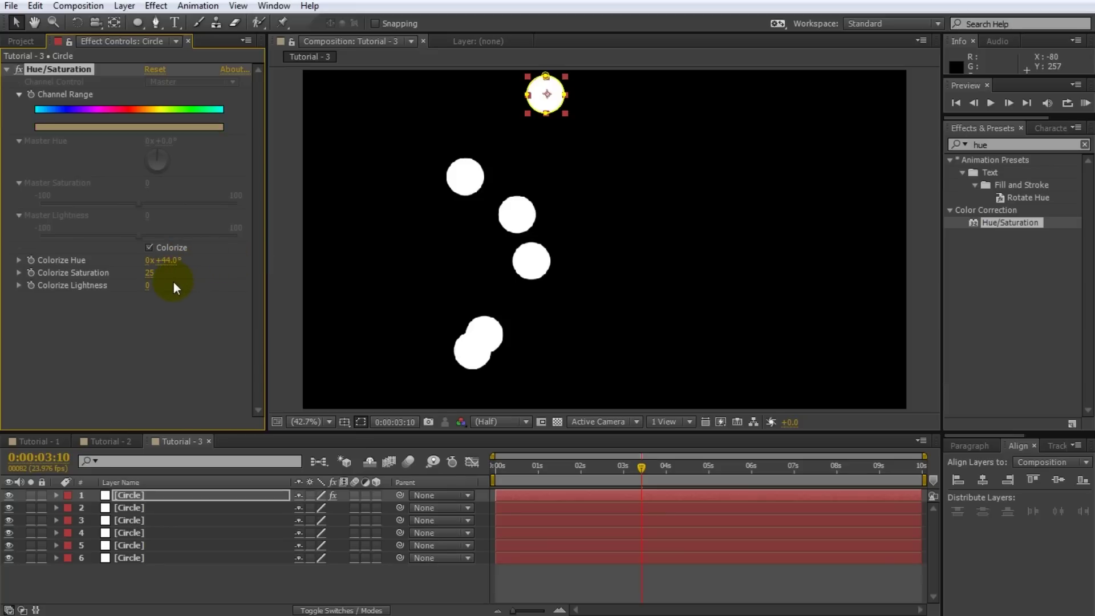
{"action": "key", "text": "ctrl+z"}
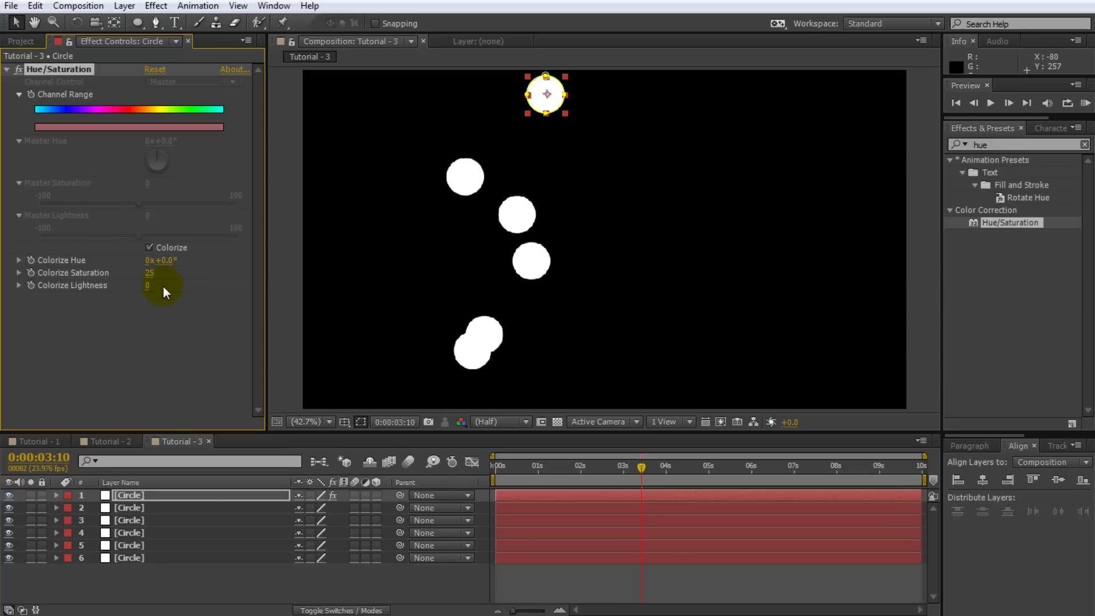
{"action": "mouse_move", "coordinate": [148, 291]}
{"action": "left_mouse_down"}
{"action": "mouse_move", "coordinate": [123, 289]}
{"action": "mouse_move", "coordinate": [162, 291]}
{"action": "mouse_move", "coordinate": [228, 262]}
{"action": "mouse_move", "coordinate": [286, 263]}
{"action": "mouse_move", "coordinate": [48, 279]}
{"action": "mouse_move", "coordinate": [130, 286]}
{"action": "left_mouse_up"}
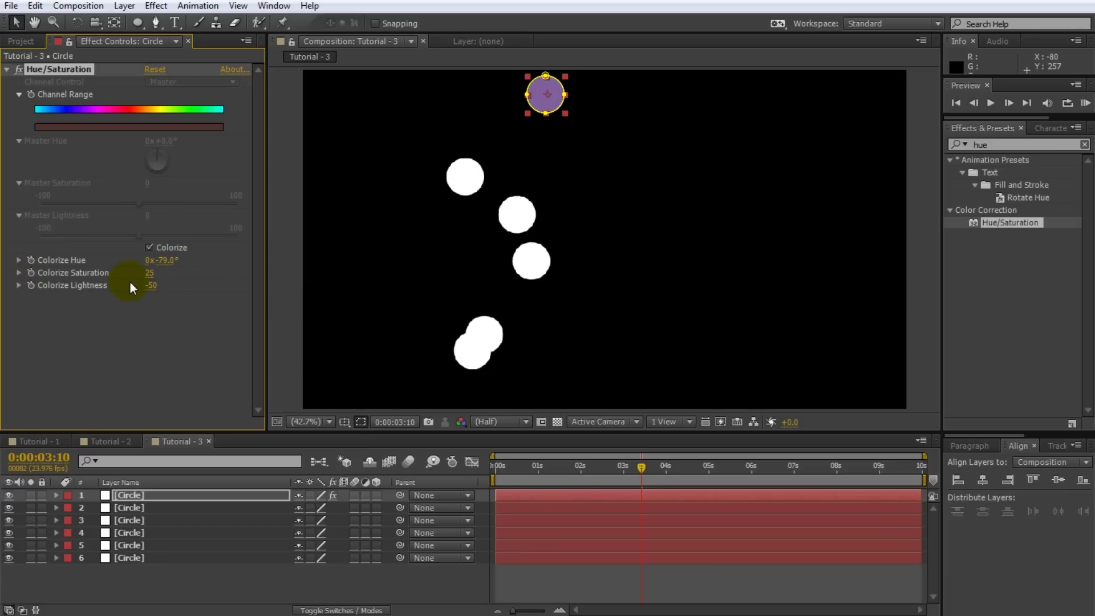
{"action": "left_click_drag", "start_coordinate": [149, 272], "coordinate": [245, 269]}
{"action": "left_click", "coordinate": [161, 260]}
{"action": "type", "text": "00"}
{"action": "key", "text": "Return"}
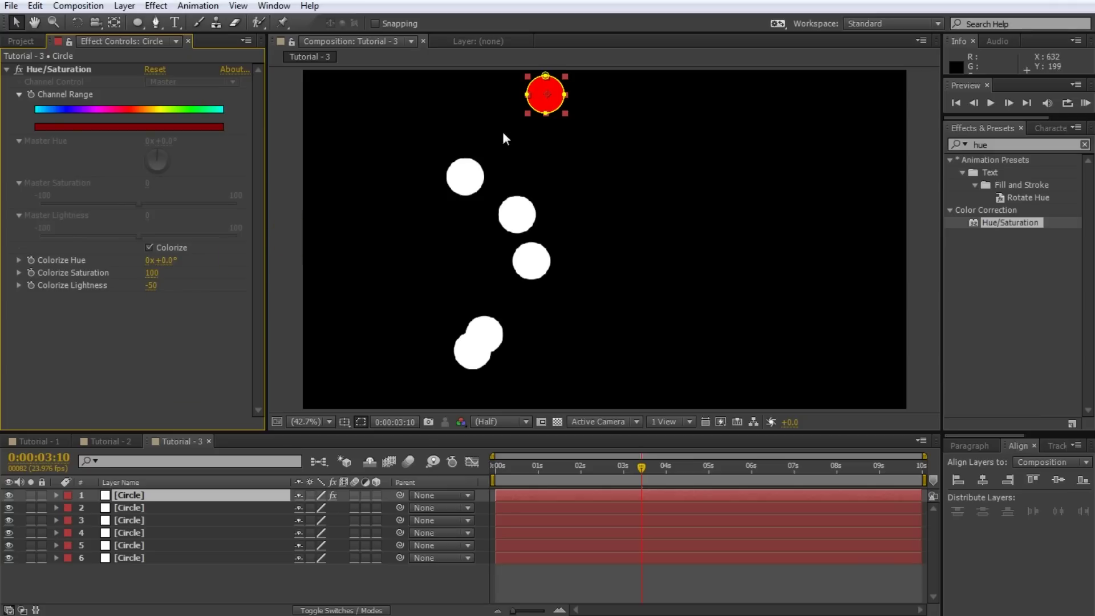
{"action": "left_click_drag", "start_coordinate": [162, 261], "coordinate": [247, 262]}
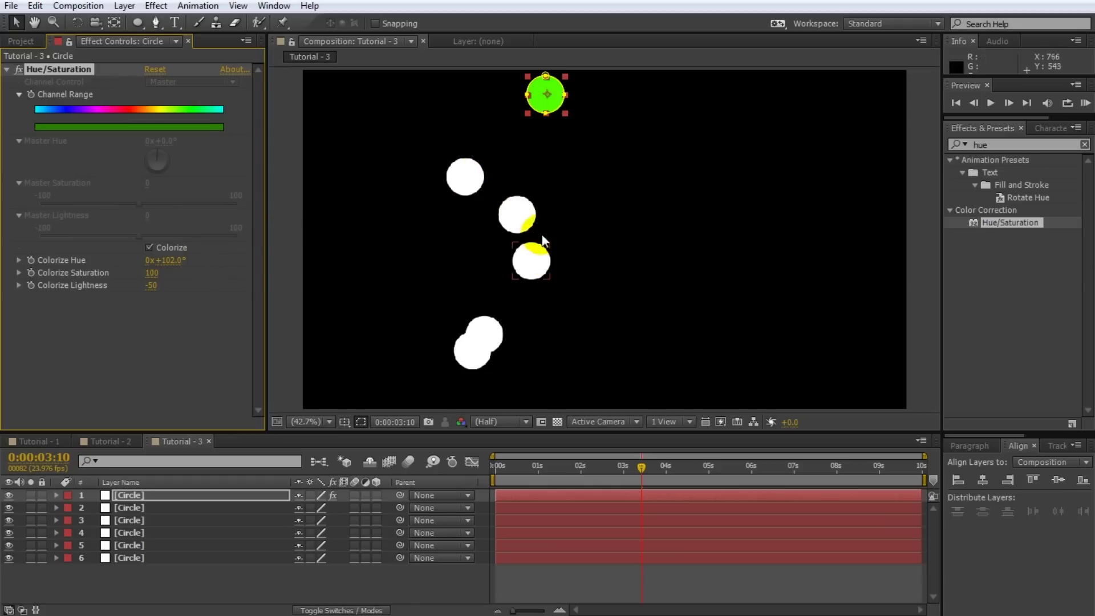
{"action": "left_click", "coordinate": [175, 262]}
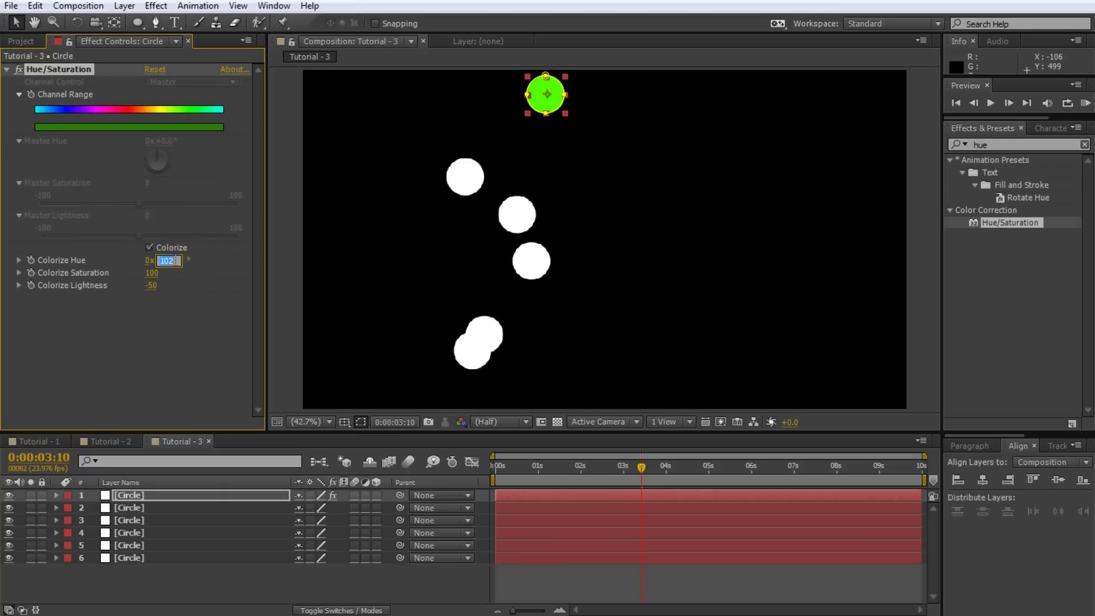
Step: Set Colorize Hue to 0 so the circle turns red, and add an expression to it
{"action": "type", "text": "0"}
{"action": "left_click", "coordinate": [164, 313]}
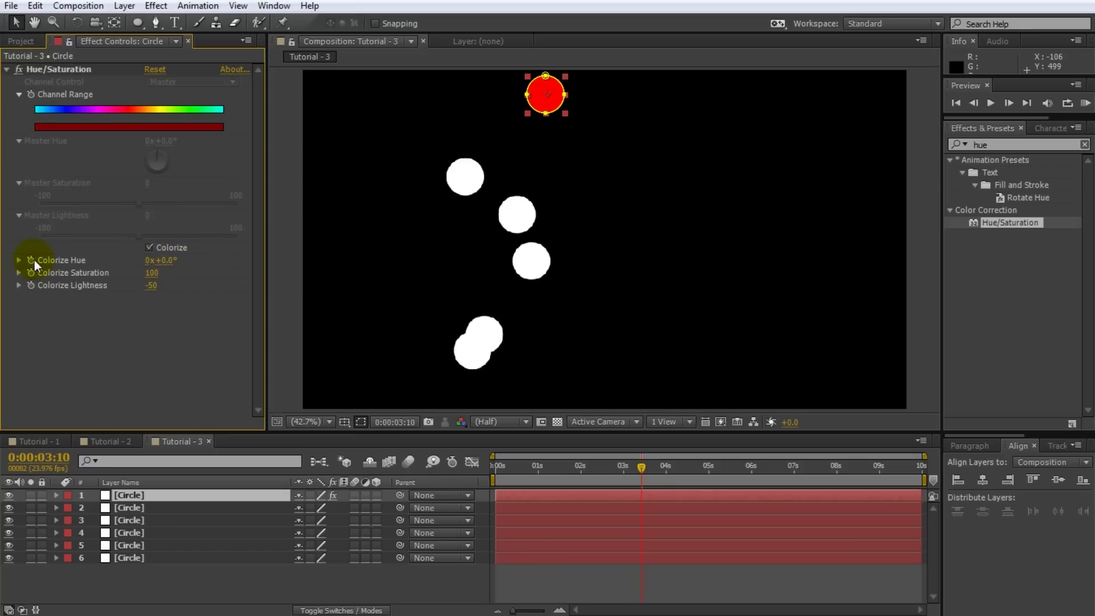
{"action": "left_click", "coordinate": [32, 260], "text": "alt"}
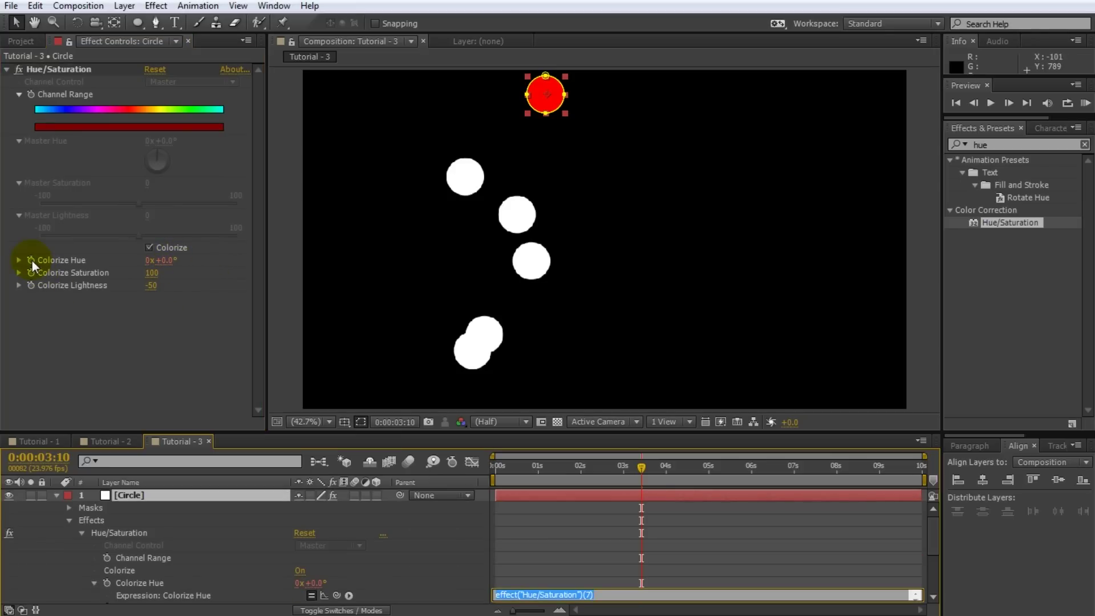
Step: Enlarge the expression field and timeline, then replace the expression text with a comment
{"action": "left_click_drag", "start_coordinate": [640, 596], "coordinate": [647, 599]}
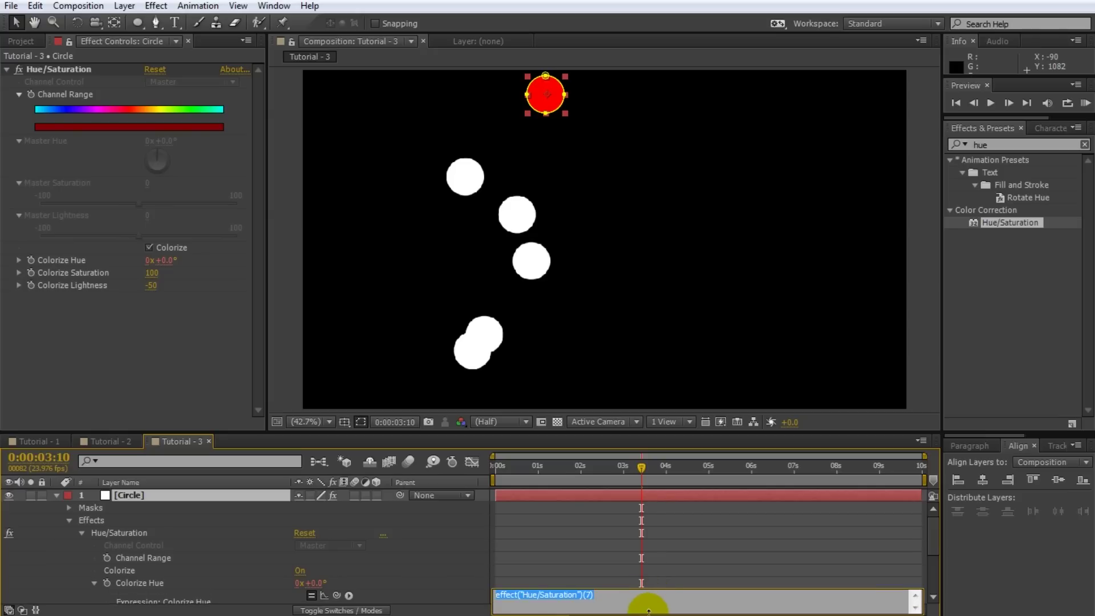
{"action": "left_click", "coordinate": [645, 556]}
{"action": "left_click", "coordinate": [653, 558]}
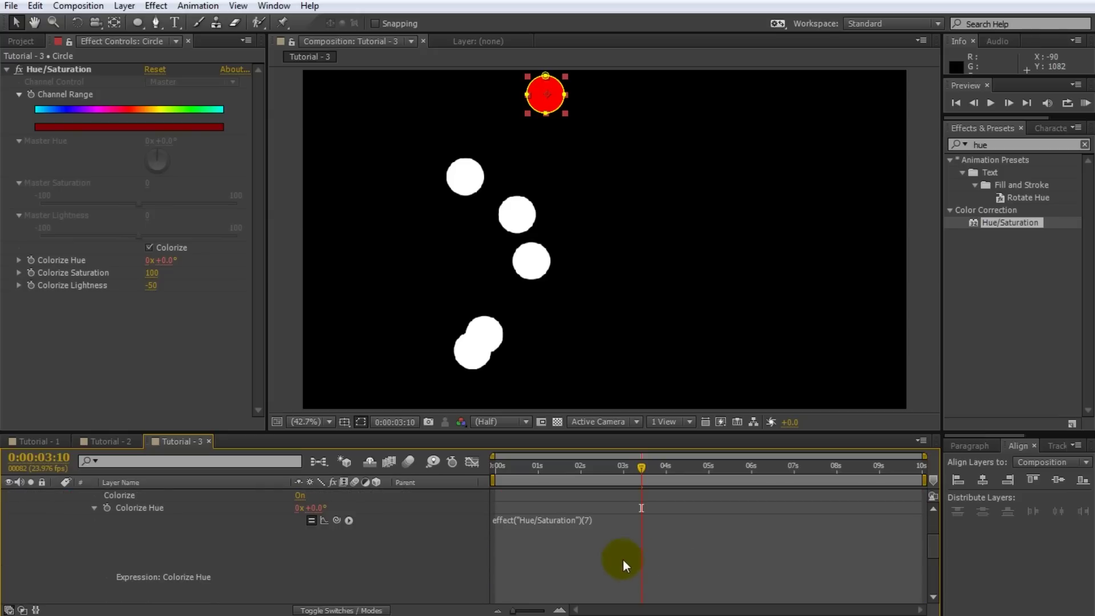
{"action": "left_click", "coordinate": [641, 539]}
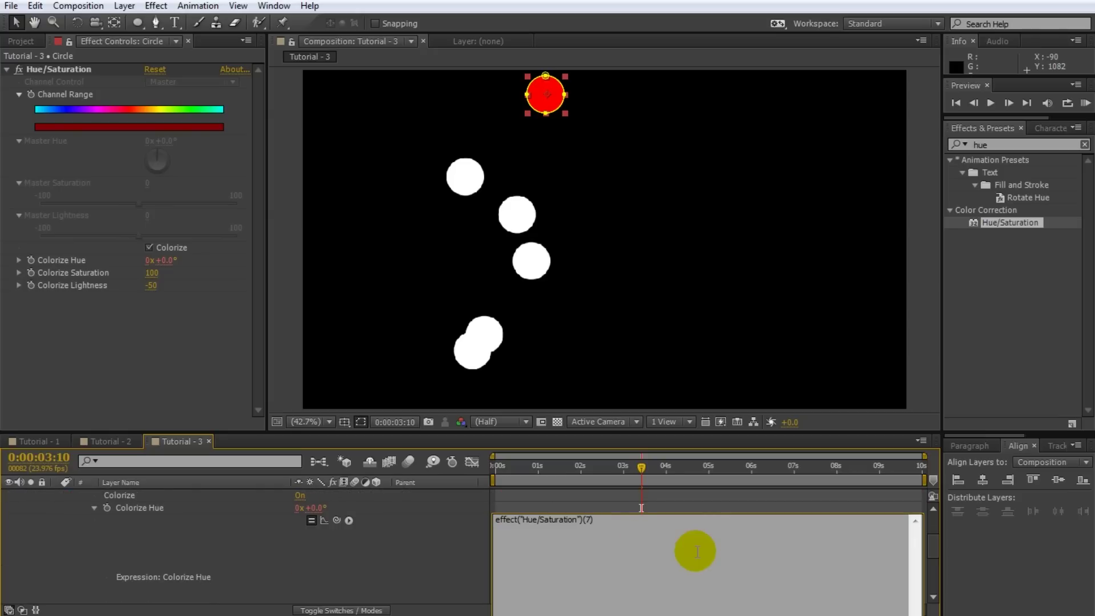
{"action": "left_click_drag", "start_coordinate": [711, 436], "coordinate": [717, 405]}
{"action": "left_click", "coordinate": [664, 502]}
{"action": "left_click", "coordinate": [665, 529]}
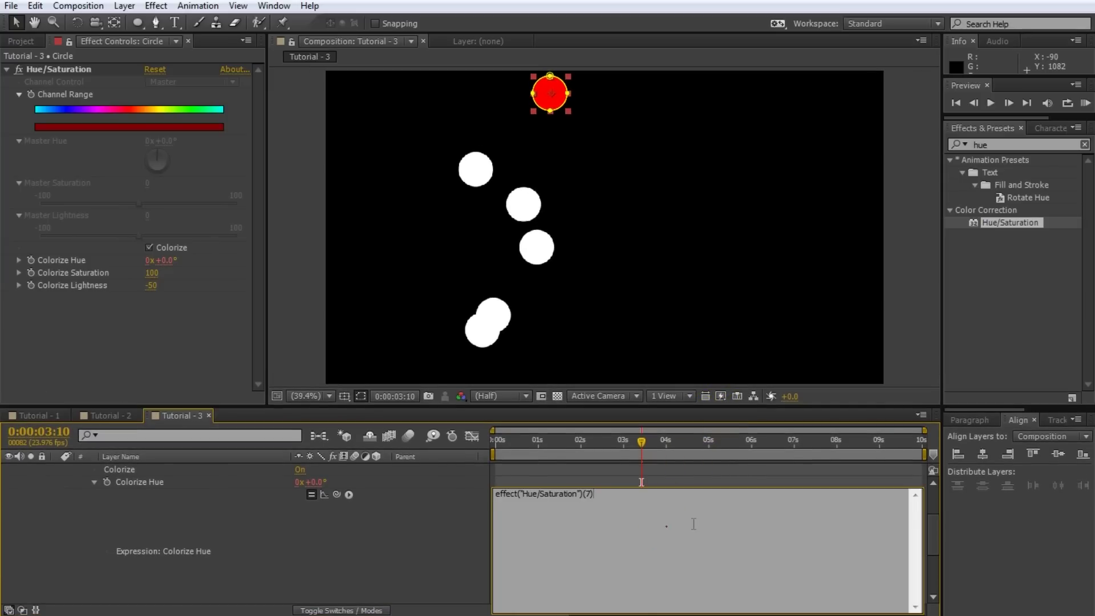
{"action": "key", "text": "ctrl+a"}
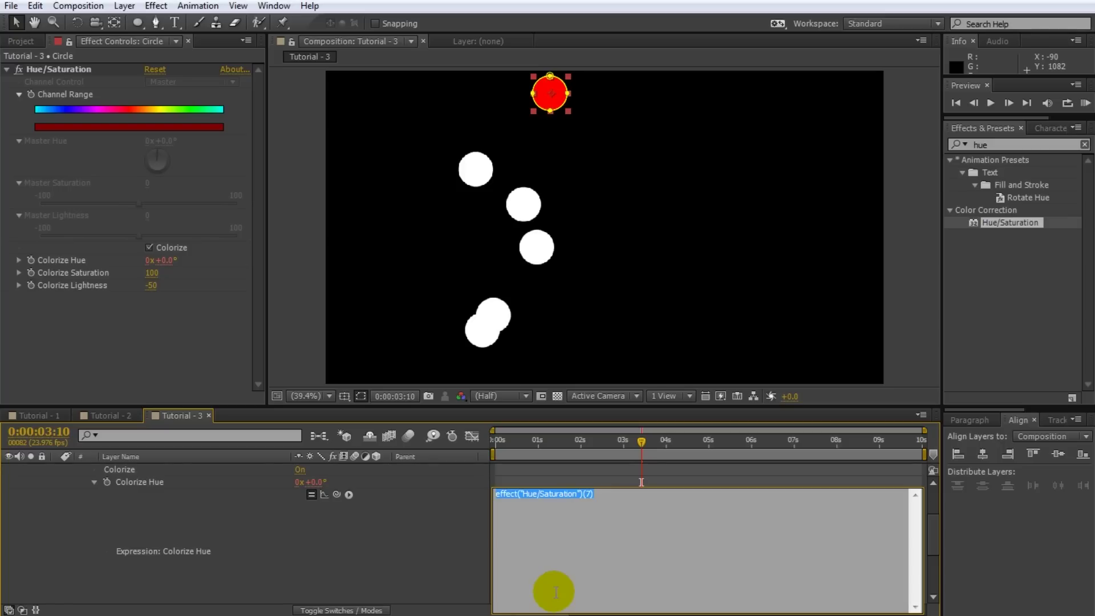
{"action": "type", "text": "// This is a single line comment"}
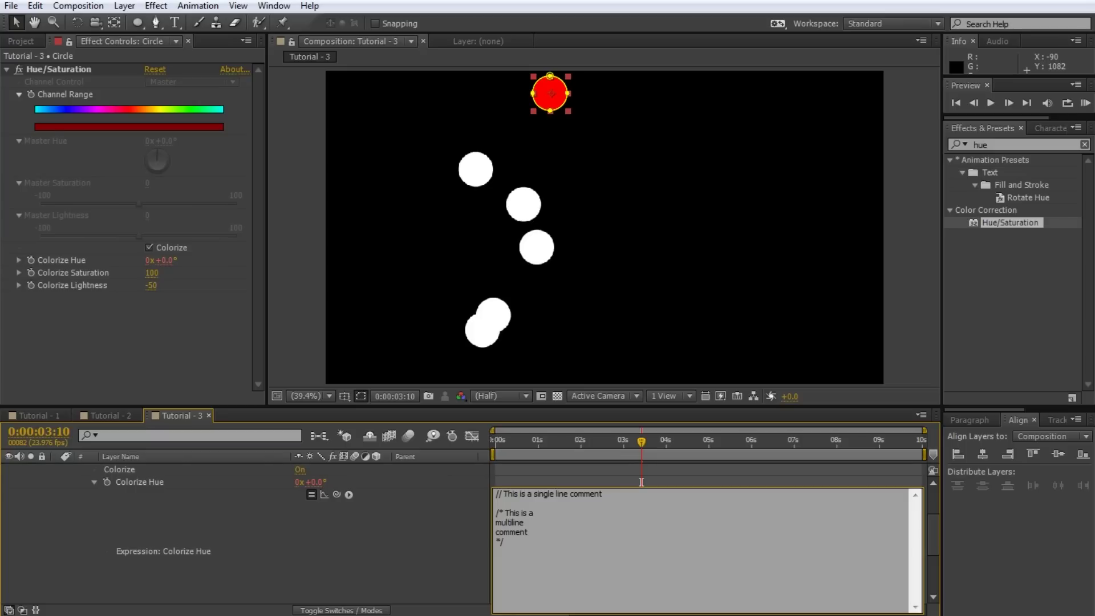
Step: Declare closest = Number.MAX_VALUE with comments explaining it and the upcoming loop
{"action": "type", "text": "closest = Number.MAX_VALUE;"}
{"action": "left_click", "coordinate": [553, 591]}
{"action": "type", "text": "// Number.MAX_VALUE is the largest number available in JavaScript/AE expressions"}
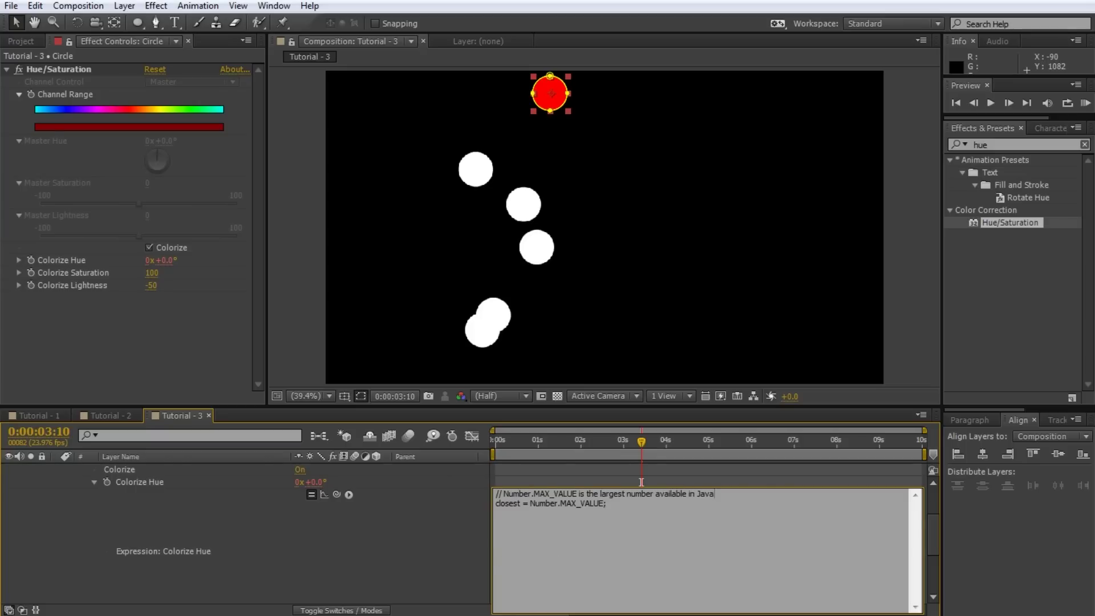
{"action": "left_click", "coordinate": [553, 591]}
{"action": "type", "text": "/* Loop over all layers in the composition and find the closest distance to the current layer */"}
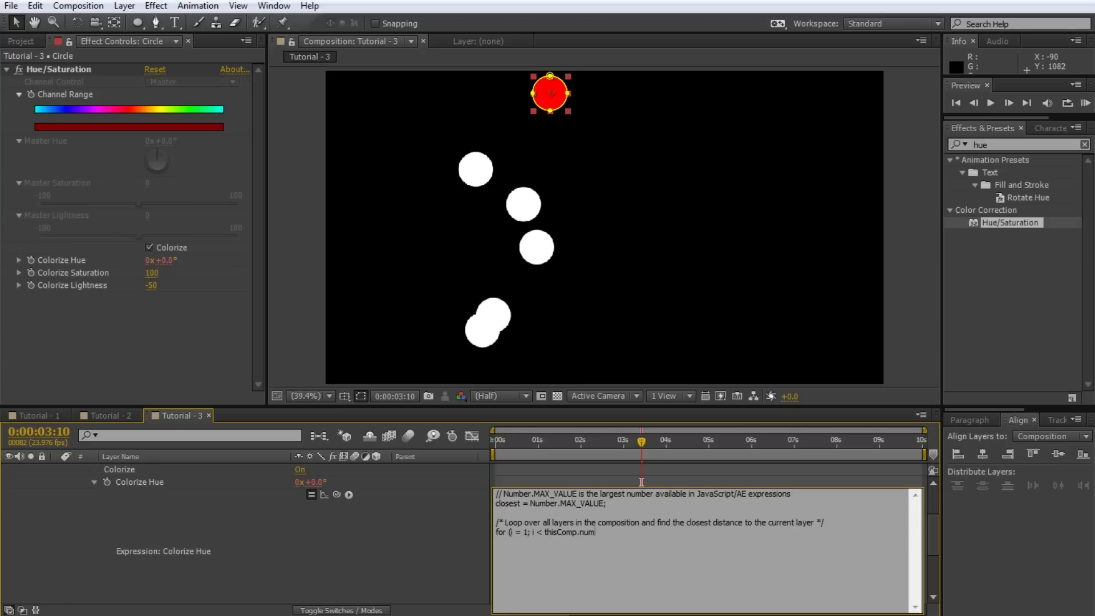
Step: Write a loop over numLayers that skips the current layer and starts a distance line
{"action": "left_click", "coordinate": [348, 494]}
{"action": "left_click", "coordinate": [551, 384]}
{"action": "type", "text": "; i++)"}
{"action": "key", "text": "Return"}
{"action": "type", "text": "{"}
{"action": "key", "text": "Return"}
{"action": "type", "text": "// Do not test against yourself   if (c"}
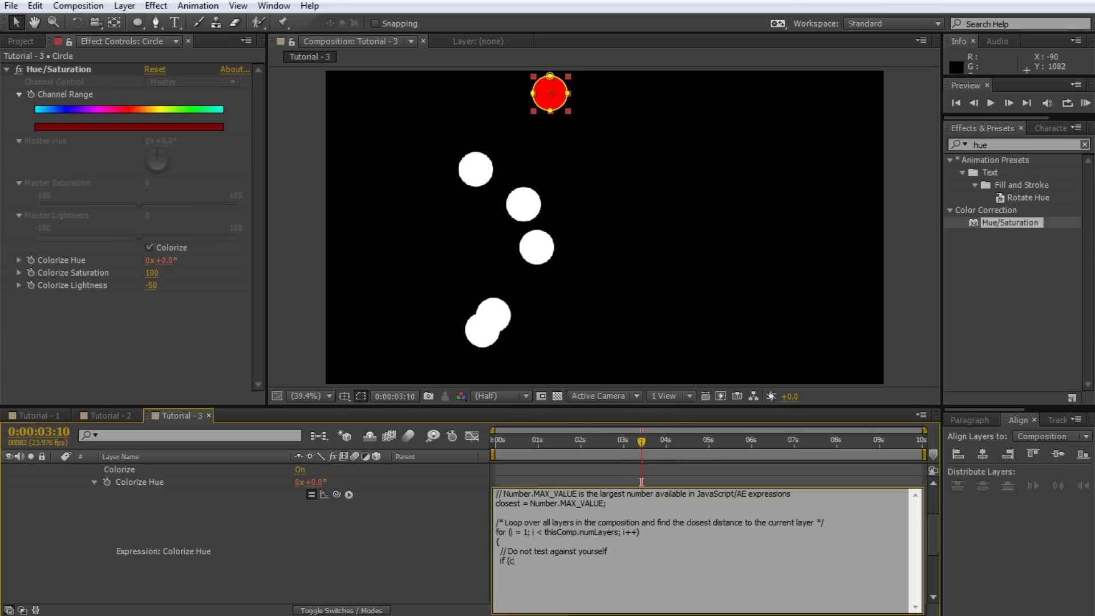
{"action": "type", "text": "   {     continue;   }  distance ="}
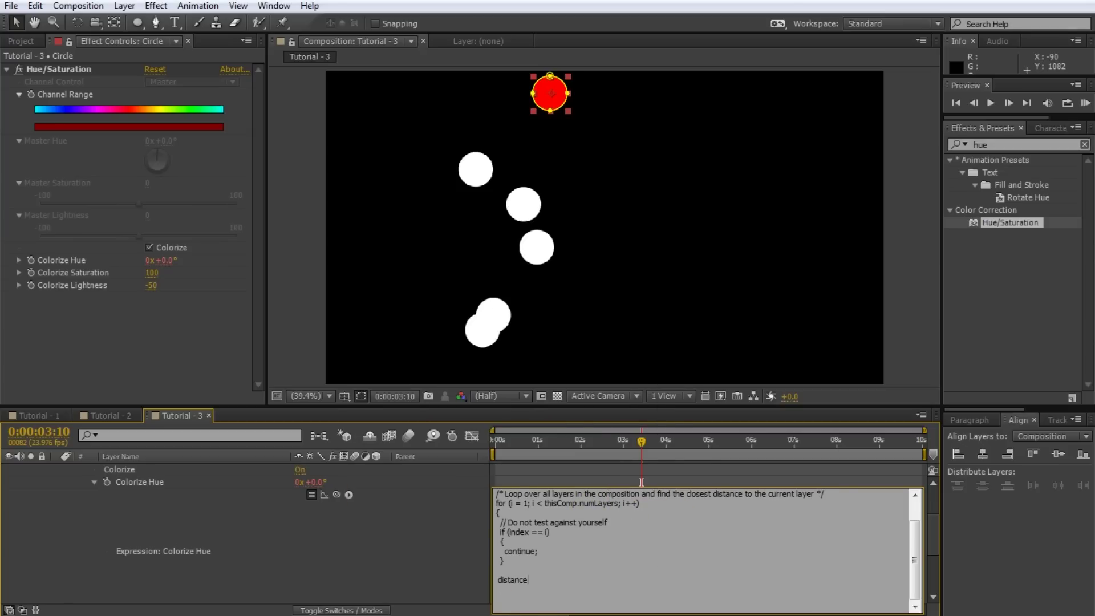
Step: Set distance to length(), using this layer's position as the first point
{"action": "triple_click", "coordinate": [535, 595]}
{"action": "left_click", "coordinate": [349, 494]}
{"action": "left_click", "coordinate": [525, 374]}
{"action": "double_click", "coordinate": [582, 579]}
{"action": "left_click", "coordinate": [349, 494]}
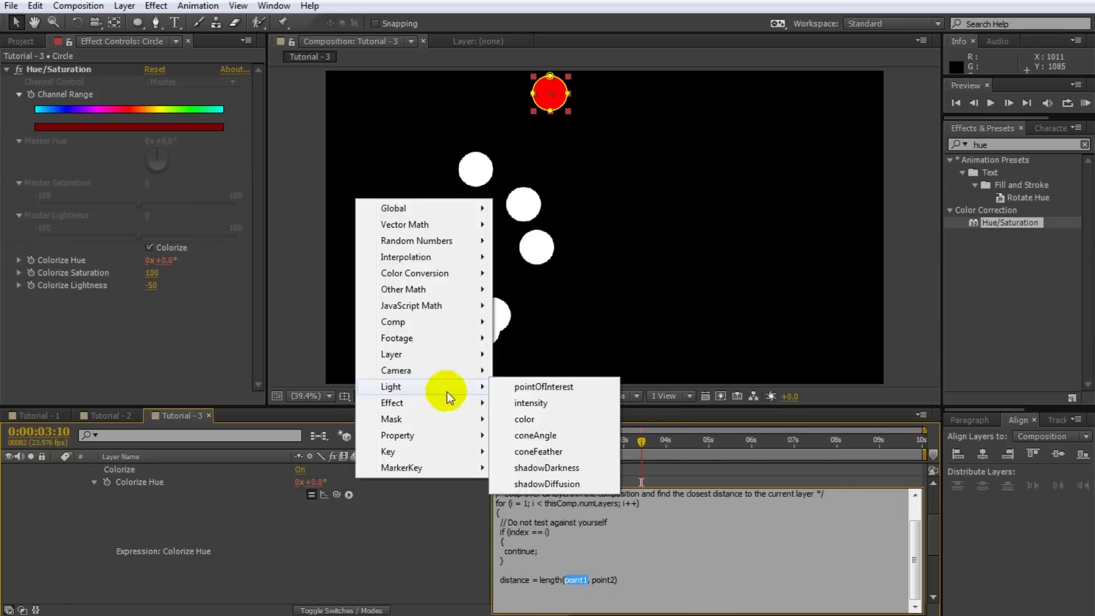
{"action": "left_click", "coordinate": [525, 445]}
Step: Use layer(i)'s position as the second point, then add the if (distance < closest) comparison
{"action": "double_click", "coordinate": [608, 579]}
{"action": "left_click", "coordinate": [349, 495]}
{"action": "double_click", "coordinate": [605, 578]}
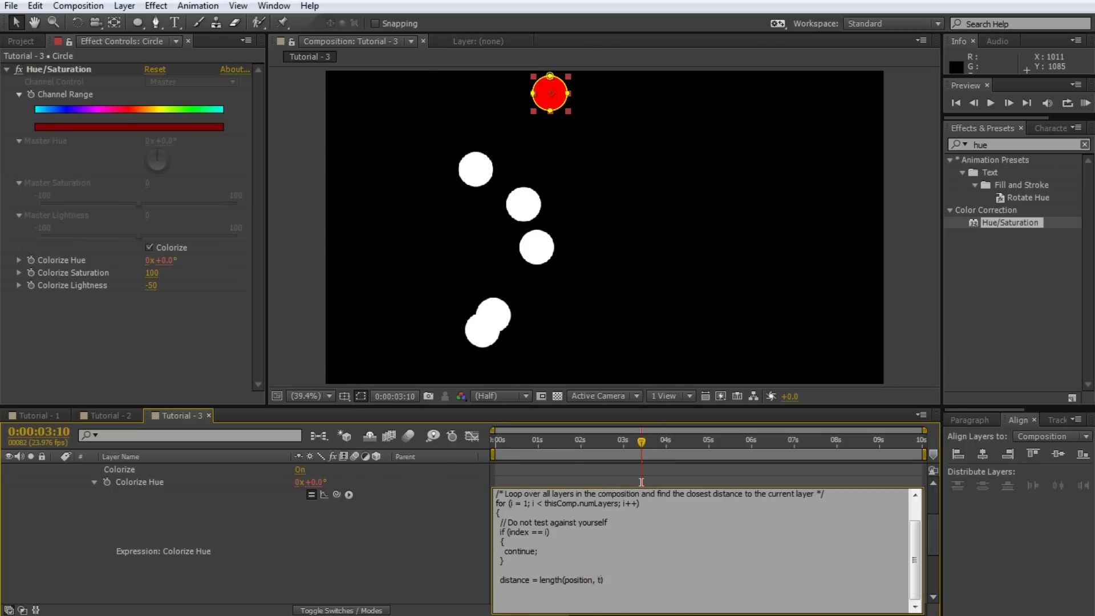
{"action": "left_click", "coordinate": [348, 494]}
{"action": "mouse_move", "coordinate": [428, 322]}
{"action": "left_click", "coordinate": [535, 321]}
{"action": "double_click", "coordinate": [670, 579]}
{"action": "type", "text": "isComp.layer(i"}
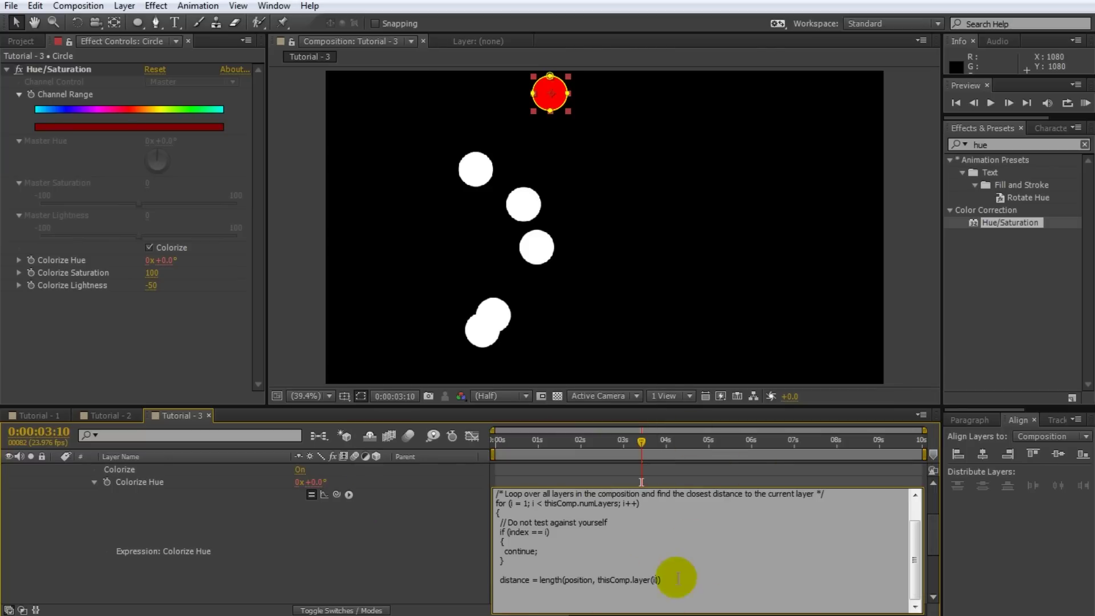
{"action": "left_click_drag", "start_coordinate": [511, 503], "coordinate": [612, 503]}
{"action": "left_click", "coordinate": [716, 579]}
{"action": "key", "text": "Return"}
{"action": "type", "text": "if (distance < closest)"}
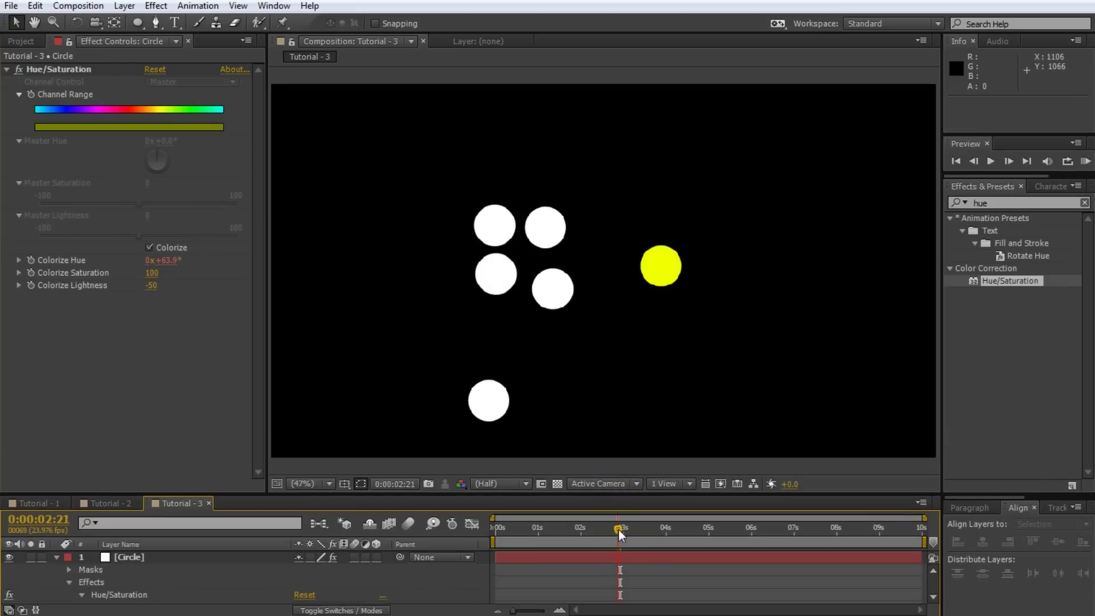
Step: Drag the coloured top circle toward the upper right to test how its tint changes
{"action": "mouse_move", "coordinate": [618, 529]}
{"action": "left_mouse_down"}
{"action": "mouse_move", "coordinate": [498, 530]}
{"action": "mouse_move", "coordinate": [642, 532]}
{"action": "mouse_move", "coordinate": [629, 535]}
{"action": "left_mouse_up"}
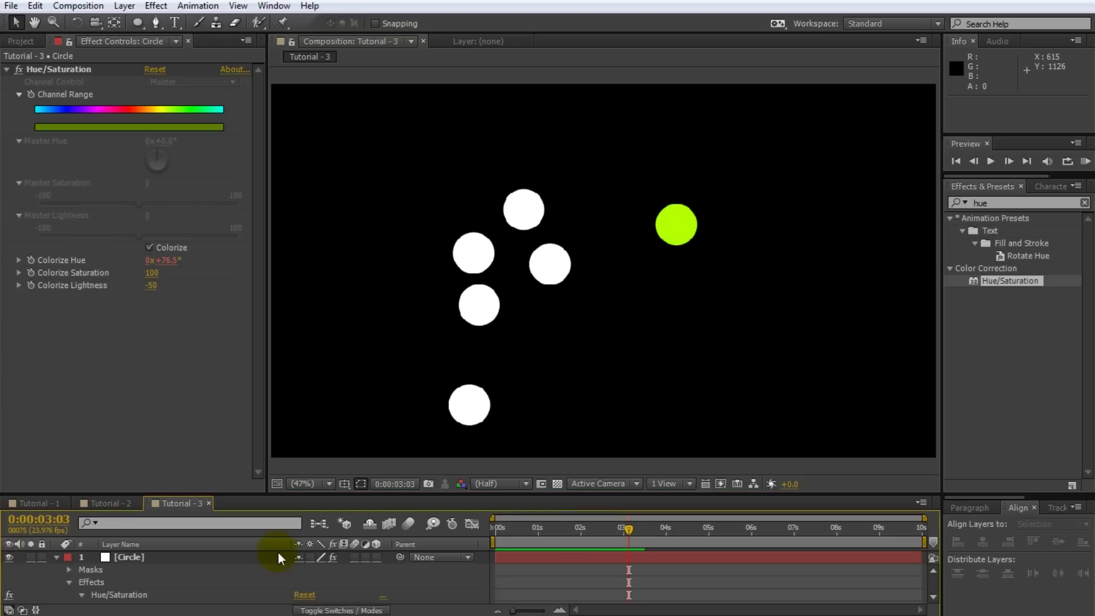
{"action": "left_click", "coordinate": [213, 558]}
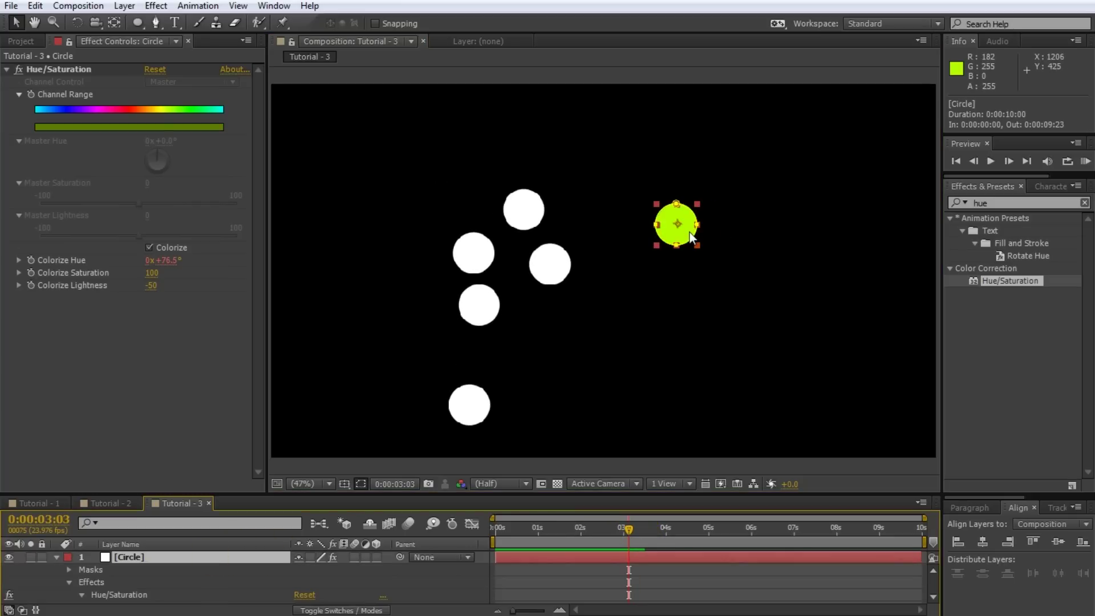
{"action": "left_click_drag", "start_coordinate": [689, 231], "coordinate": [667, 183]}
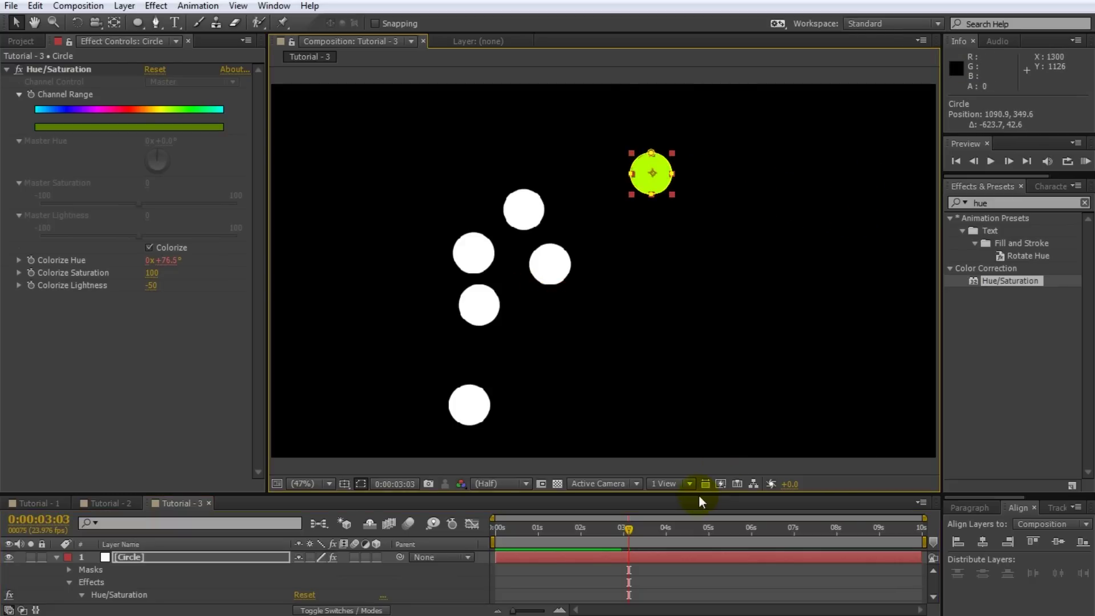
Step: Enlarge the timeline to review the Colorize Hue expression, then collapse layer 1
{"action": "left_click_drag", "start_coordinate": [698, 492], "coordinate": [741, 279]}
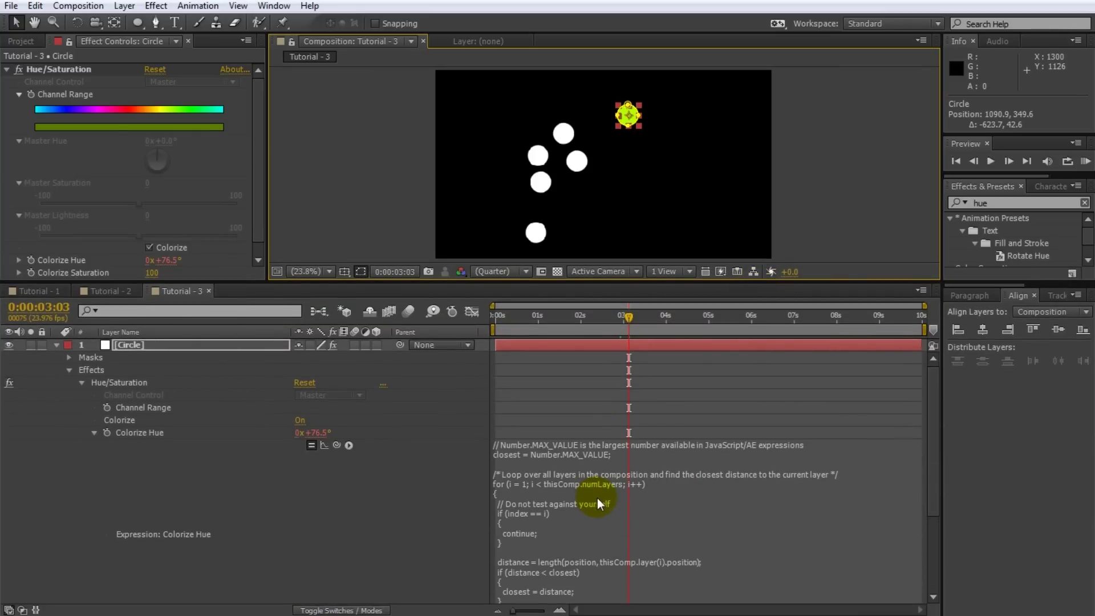
{"action": "left_click", "coordinate": [597, 497]}
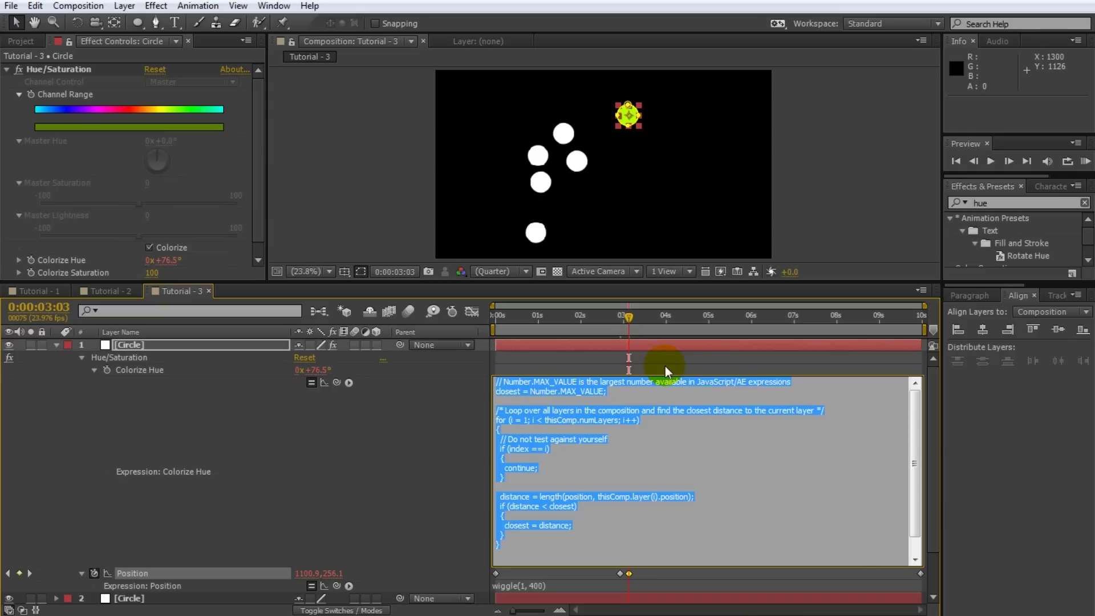
{"action": "left_click", "coordinate": [665, 366]}
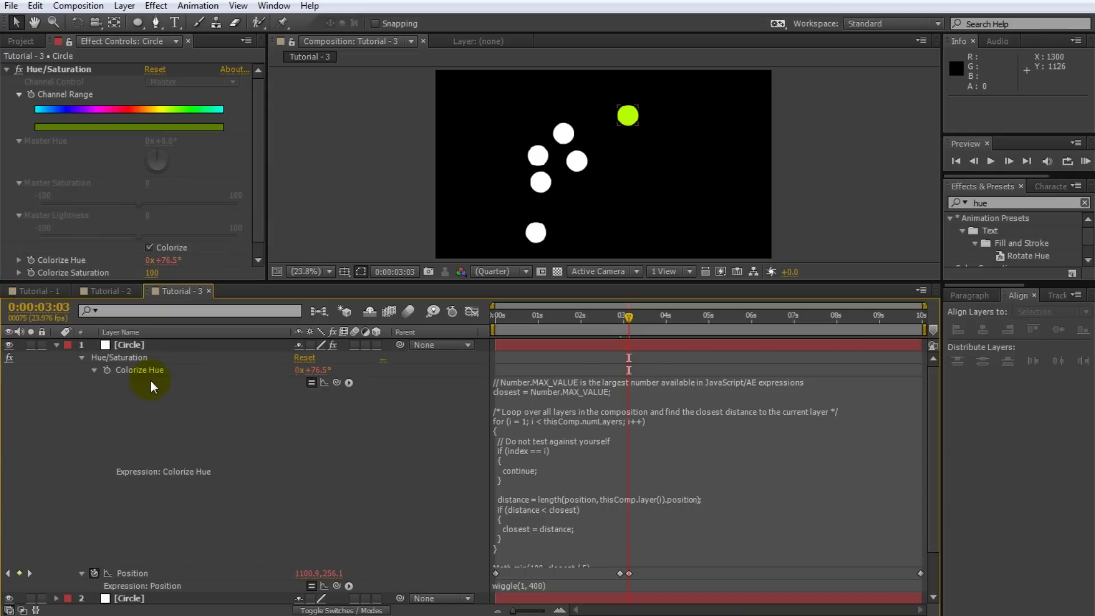
{"action": "left_click", "coordinate": [56, 345]}
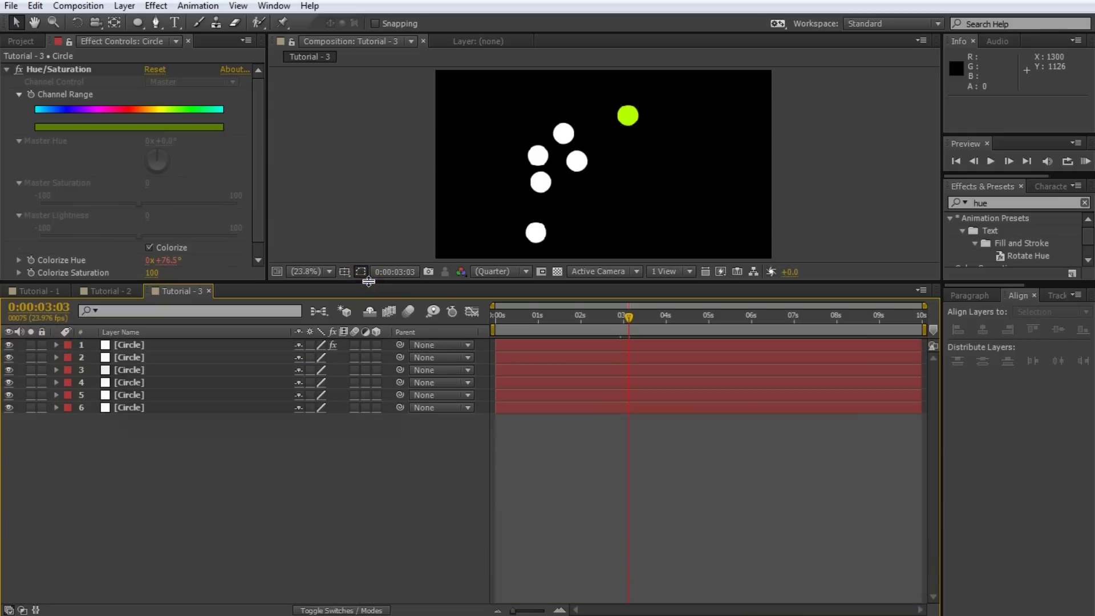
Step: Copy layer 1's Hue/Saturation effect onto Circle layers 2 through 6, then return to 0:00
{"action": "left_click_drag", "start_coordinate": [368, 281], "coordinate": [368, 433]}
{"action": "left_click", "coordinate": [58, 69]}
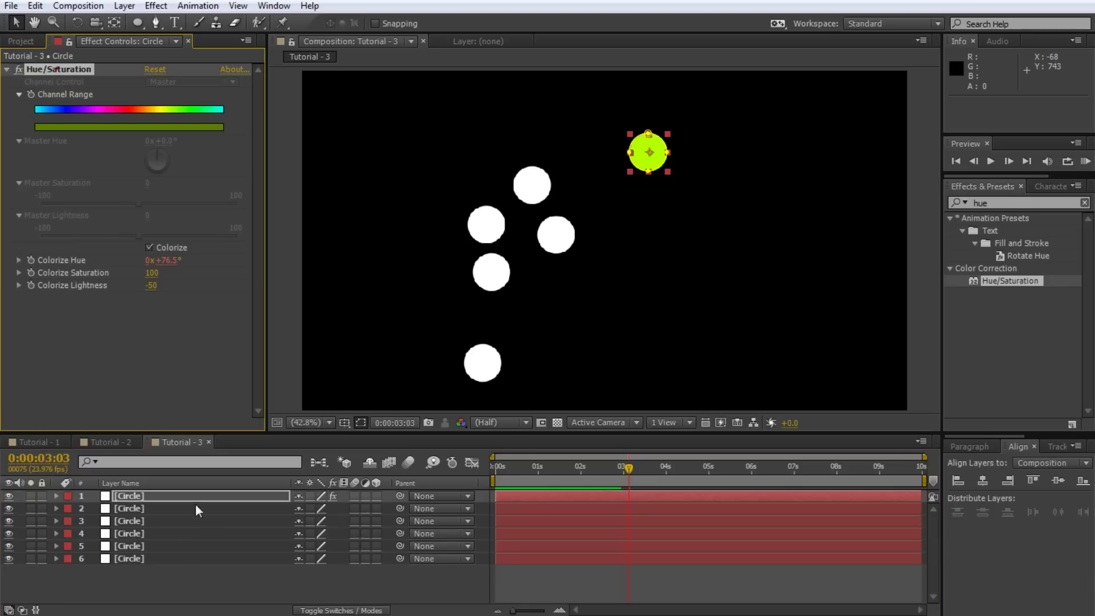
{"action": "left_click", "coordinate": [142, 510]}
{"action": "key", "text": "ctrl+v"}
{"action": "left_click", "coordinate": [145, 520]}
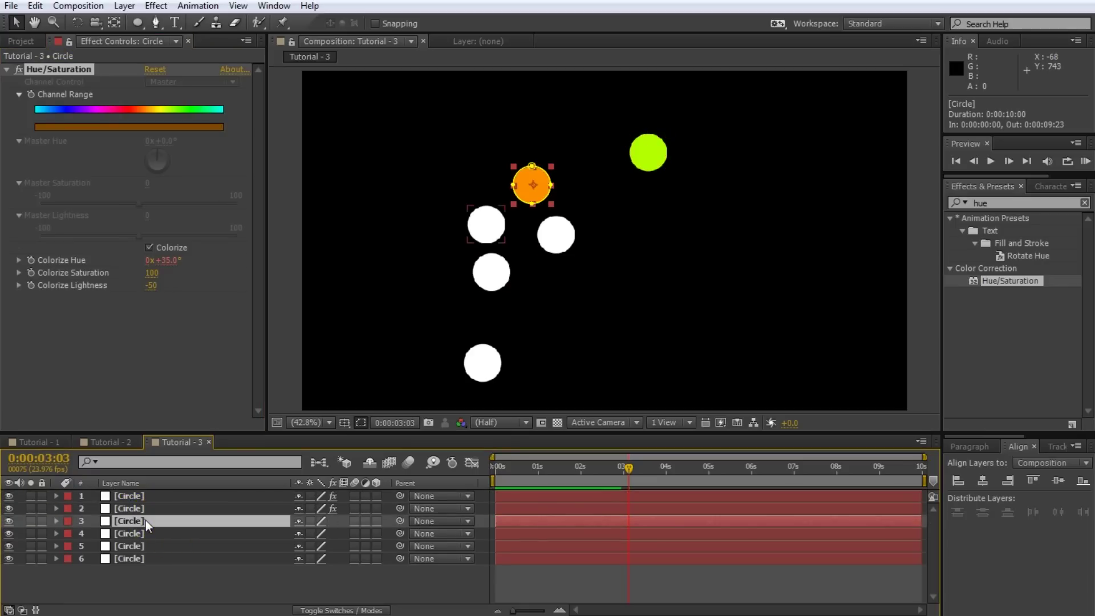
{"action": "key", "text": "ctrl+v"}
{"action": "left_click", "coordinate": [142, 532]}
{"action": "key", "text": "ctrl+v"}
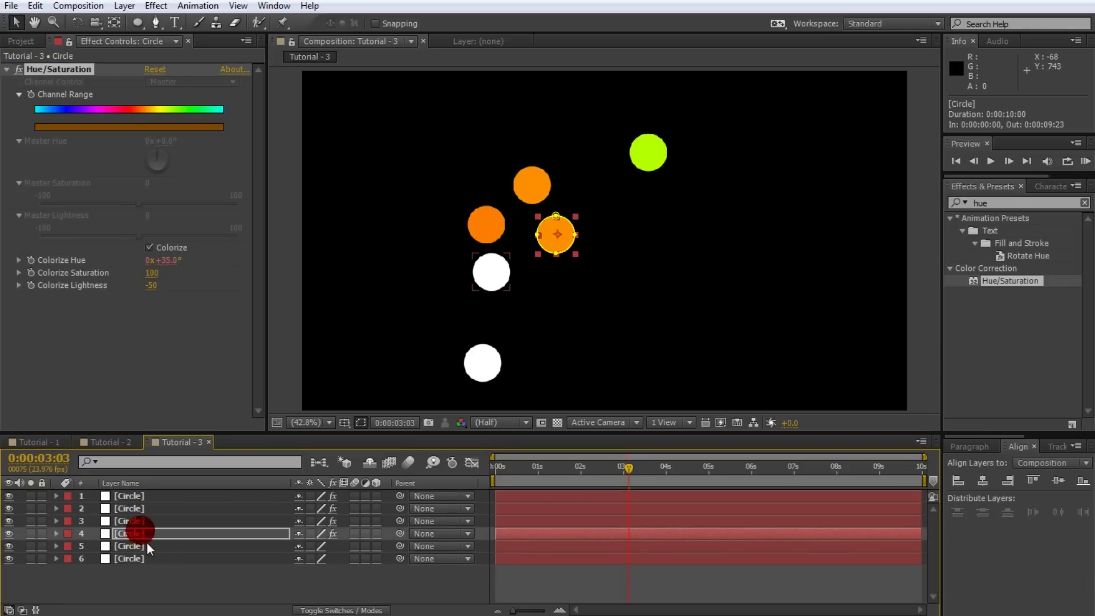
{"action": "left_click", "coordinate": [146, 543]}
{"action": "key", "text": "ctrl+v"}
{"action": "left_click", "coordinate": [145, 558]}
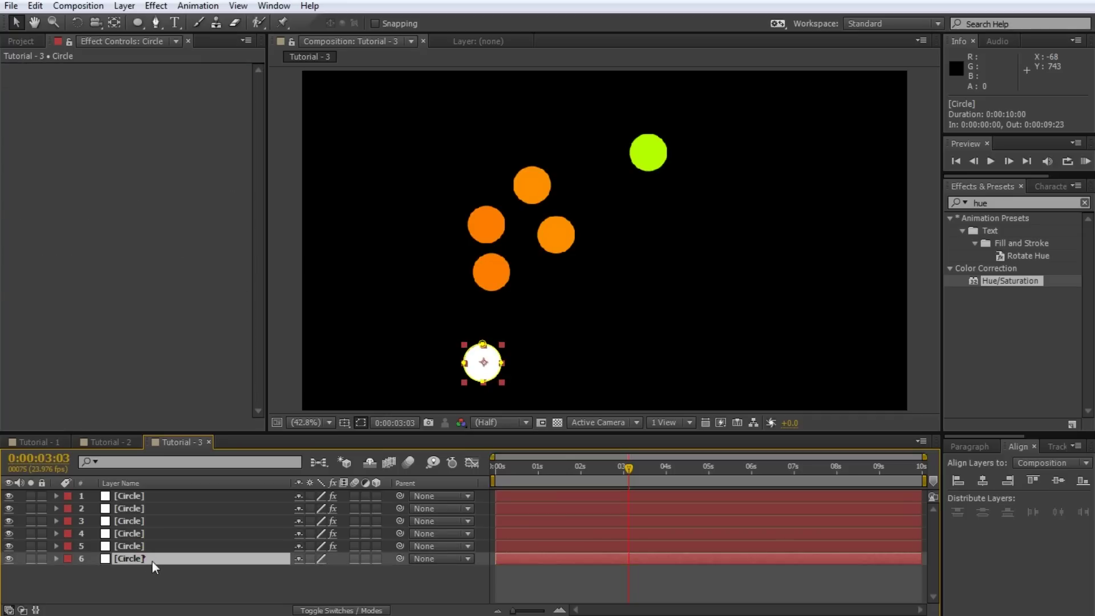
{"action": "key", "text": "ctrl+v"}
{"action": "left_click", "coordinate": [289, 573]}
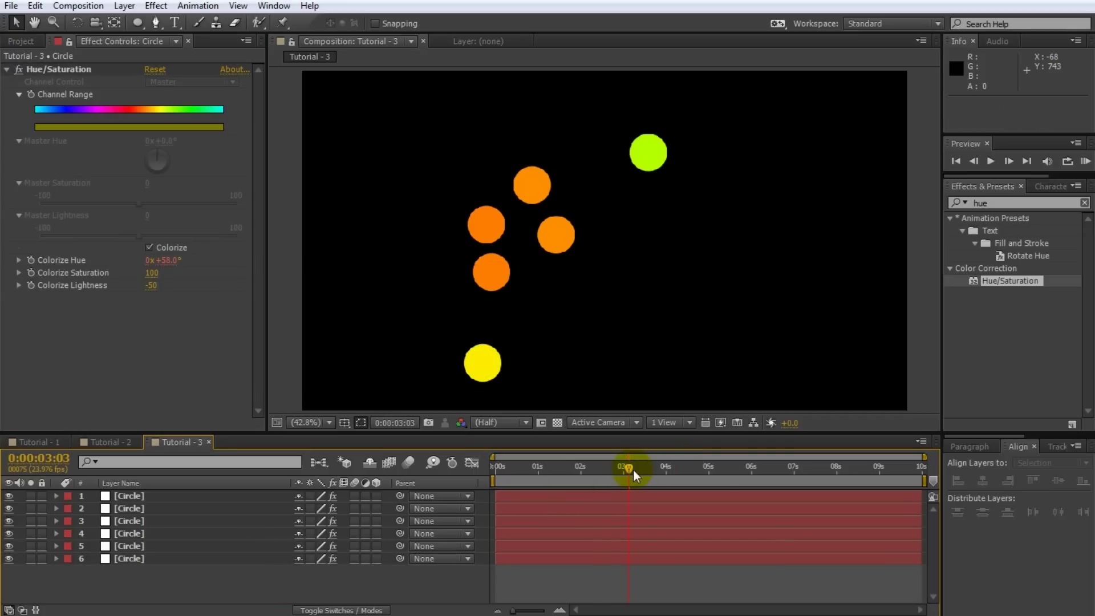
{"action": "left_click_drag", "start_coordinate": [629, 471], "coordinate": [487, 502]}
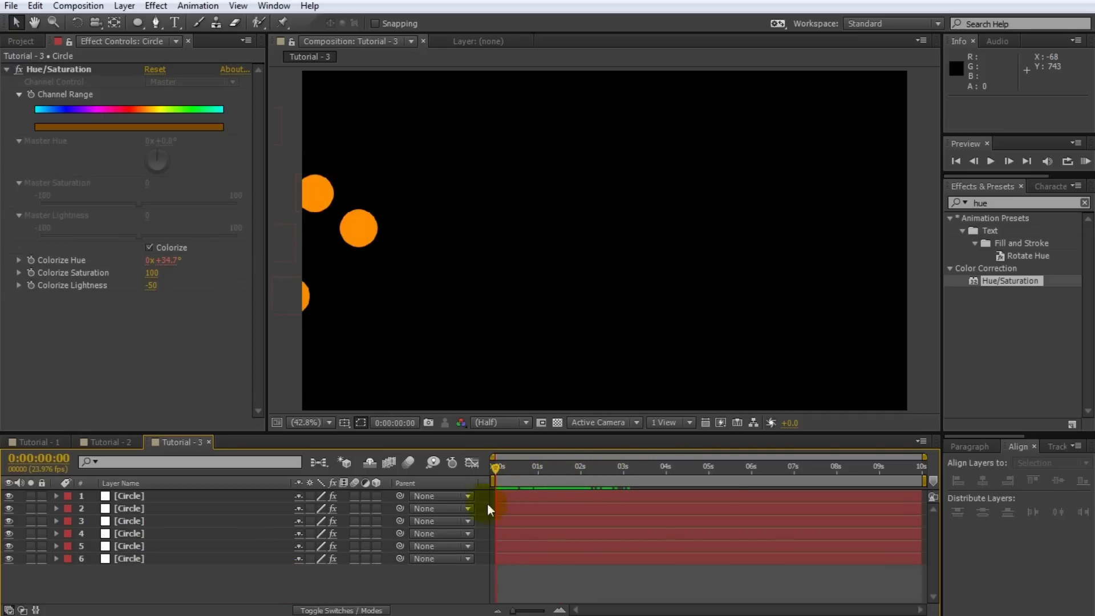
{"action": "key", "text": "space"}
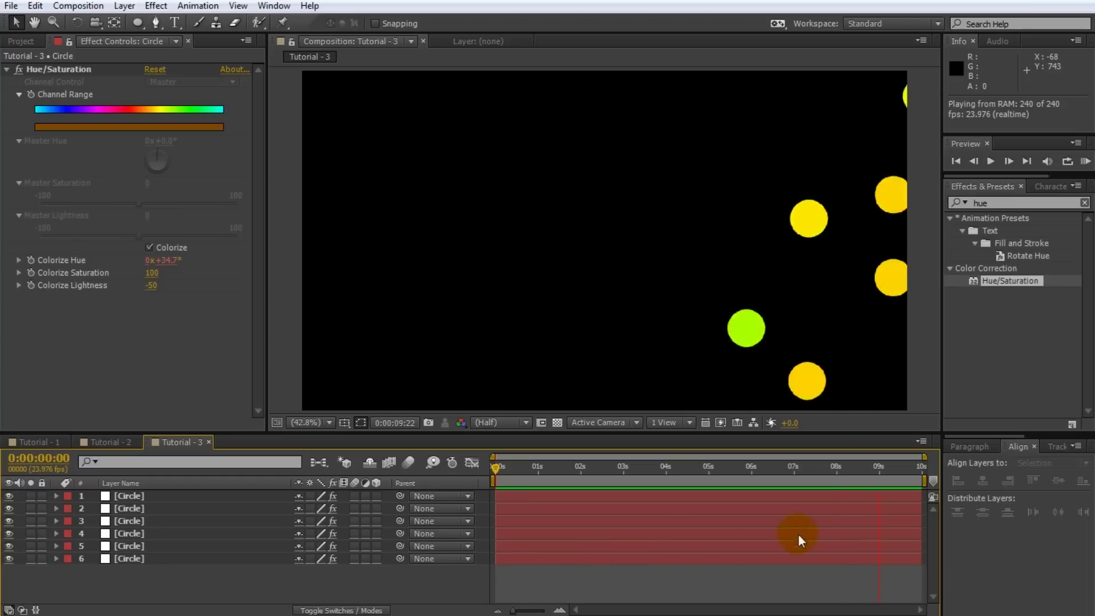
{"action": "left_click", "coordinate": [886, 467]}
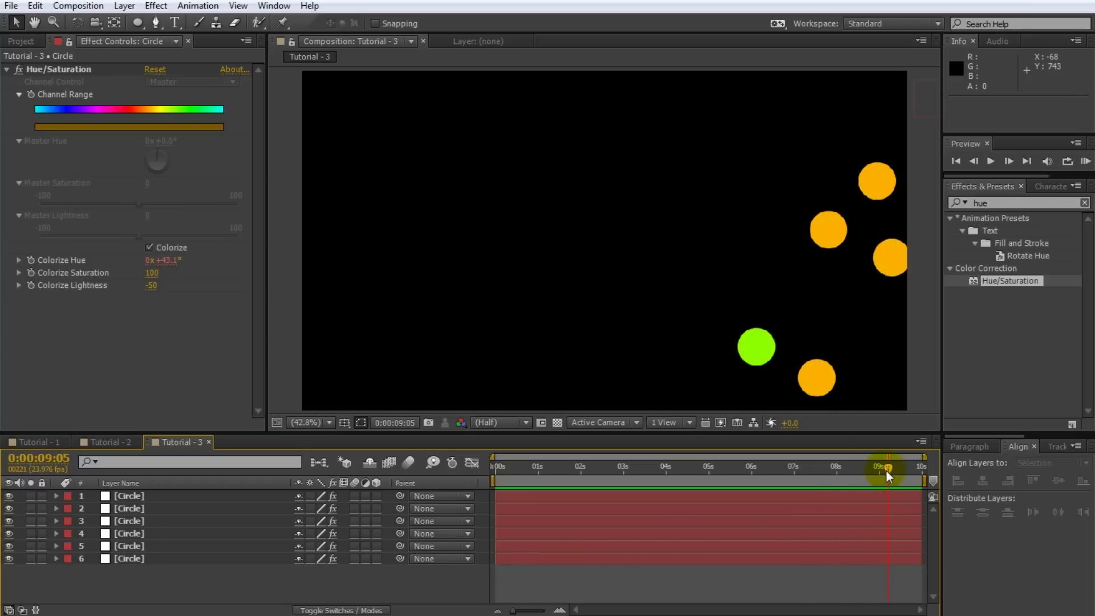
{"action": "left_click_drag", "start_coordinate": [887, 473], "coordinate": [672, 481]}
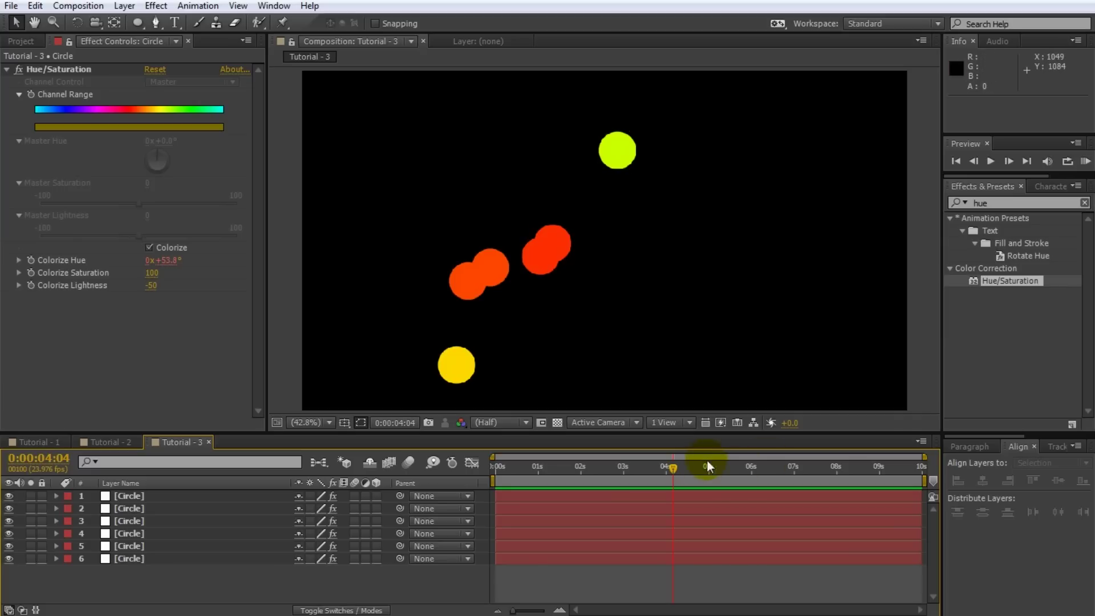
{"action": "left_click_drag", "start_coordinate": [669, 466], "coordinate": [568, 474]}
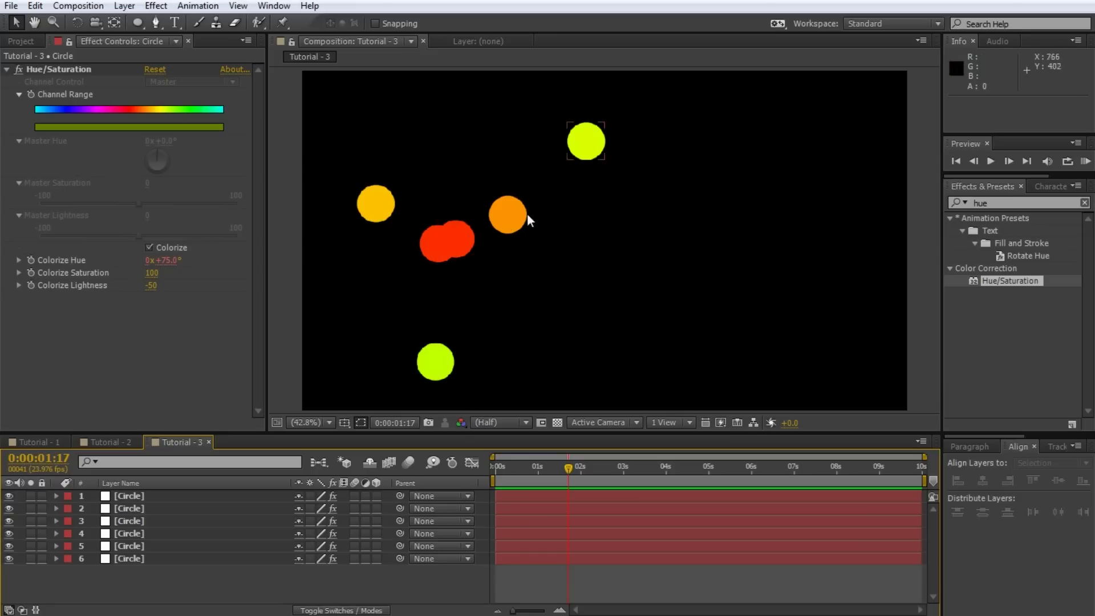
{"action": "left_click_drag", "start_coordinate": [569, 468], "coordinate": [925, 489]}
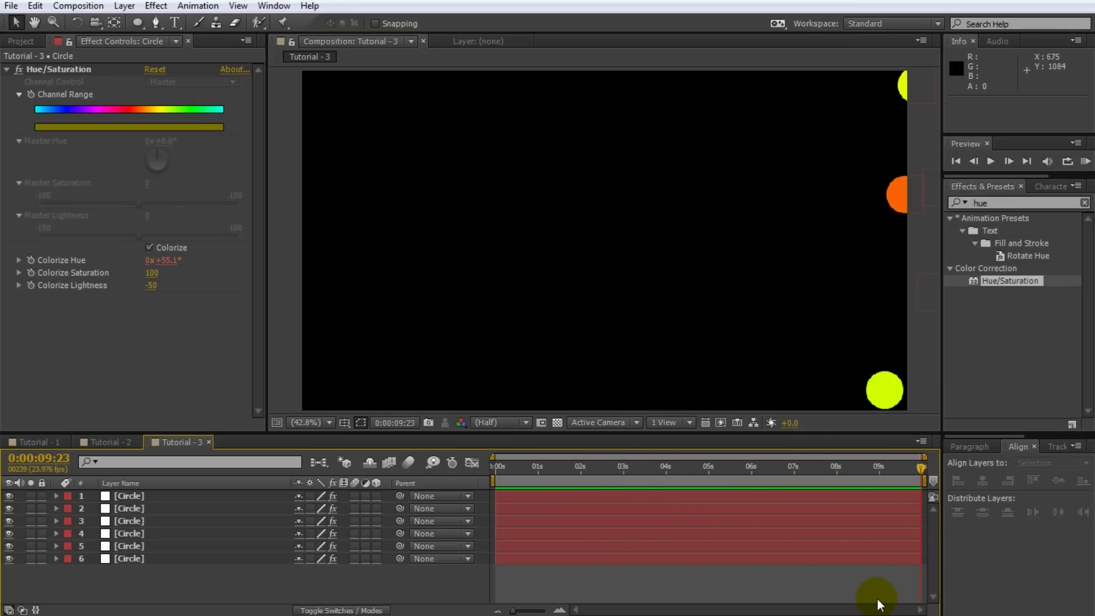